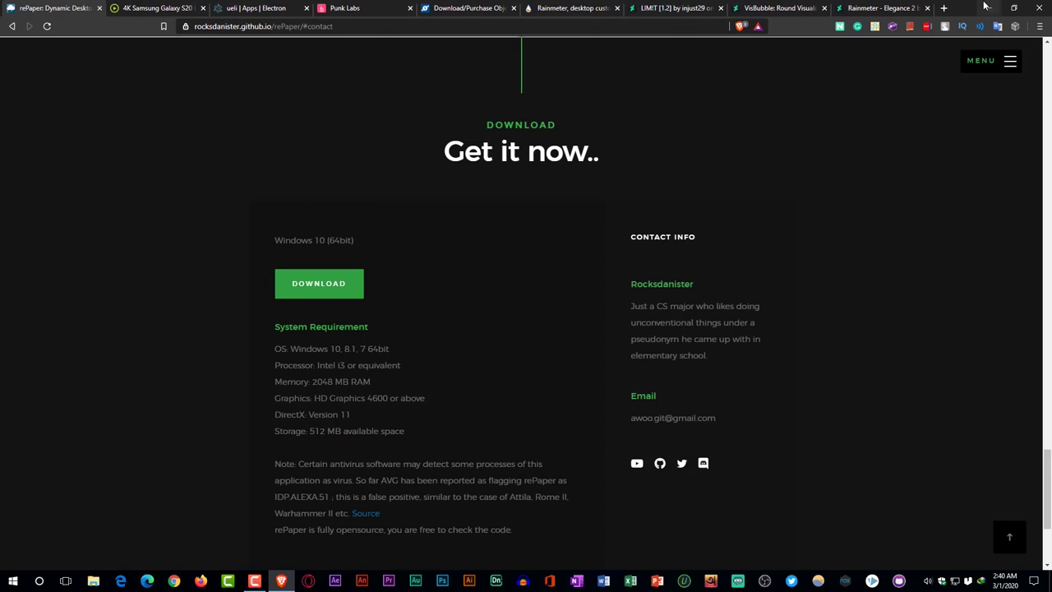
Open the Downloads folder and inspect the rePaper folder inside the rePaper.zip archive
left_click(95, 581)
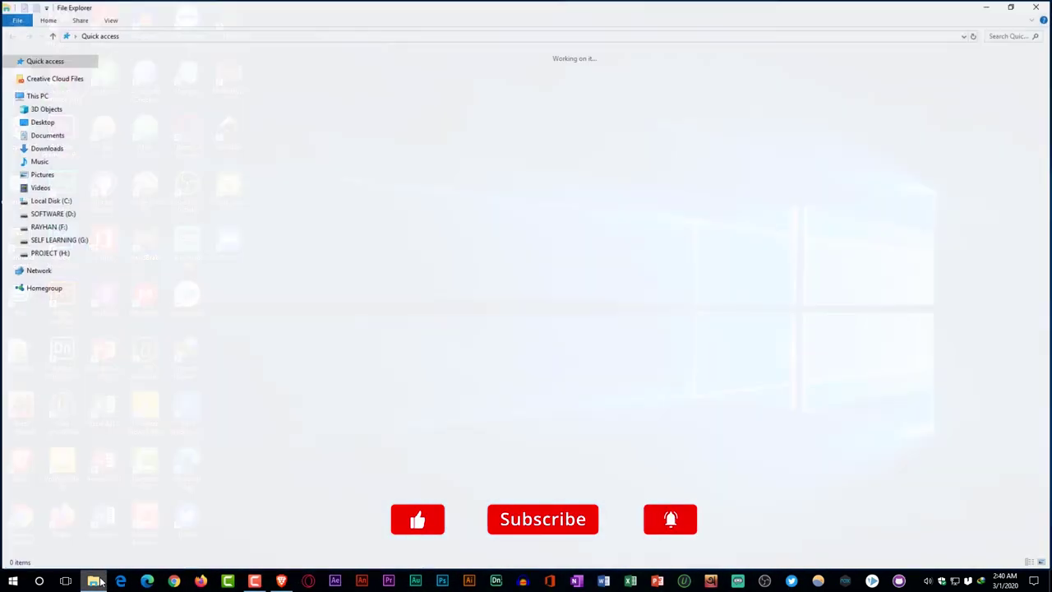
left_click(71, 149)
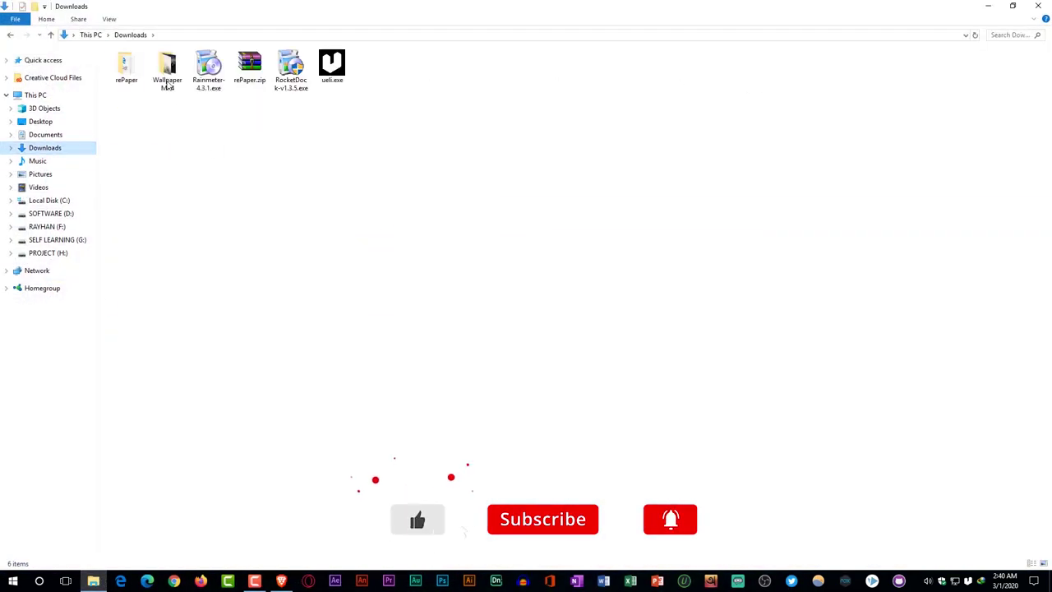
double_click(248, 66)
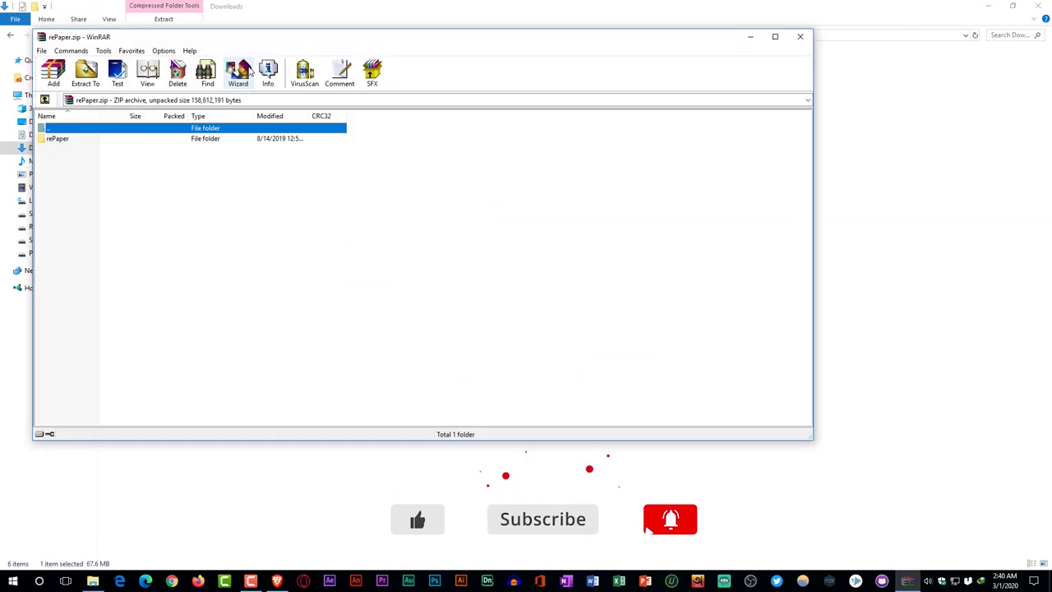
double_click(192, 140)
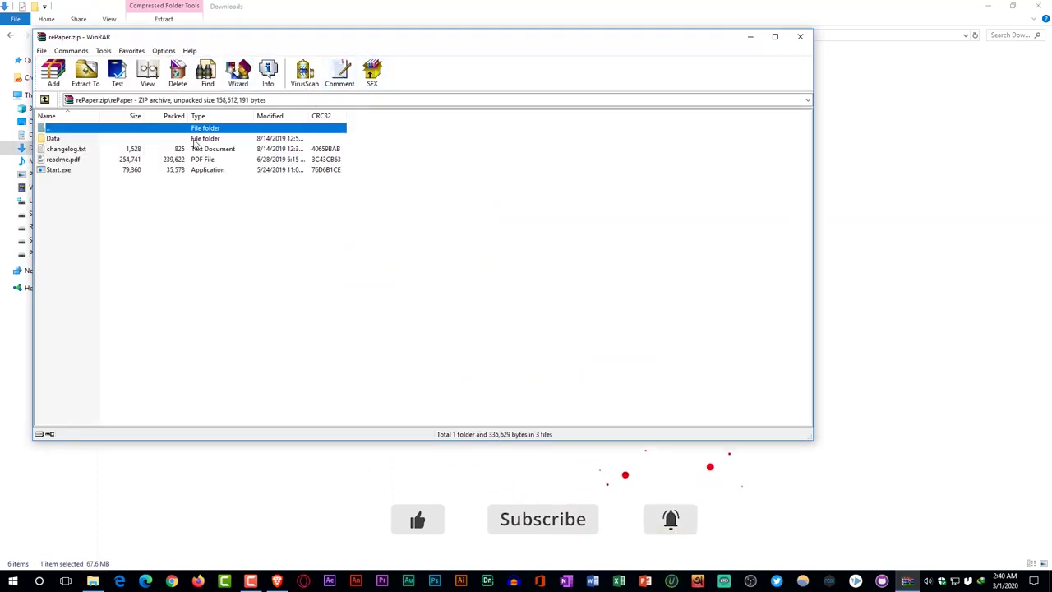
left_click(72, 170)
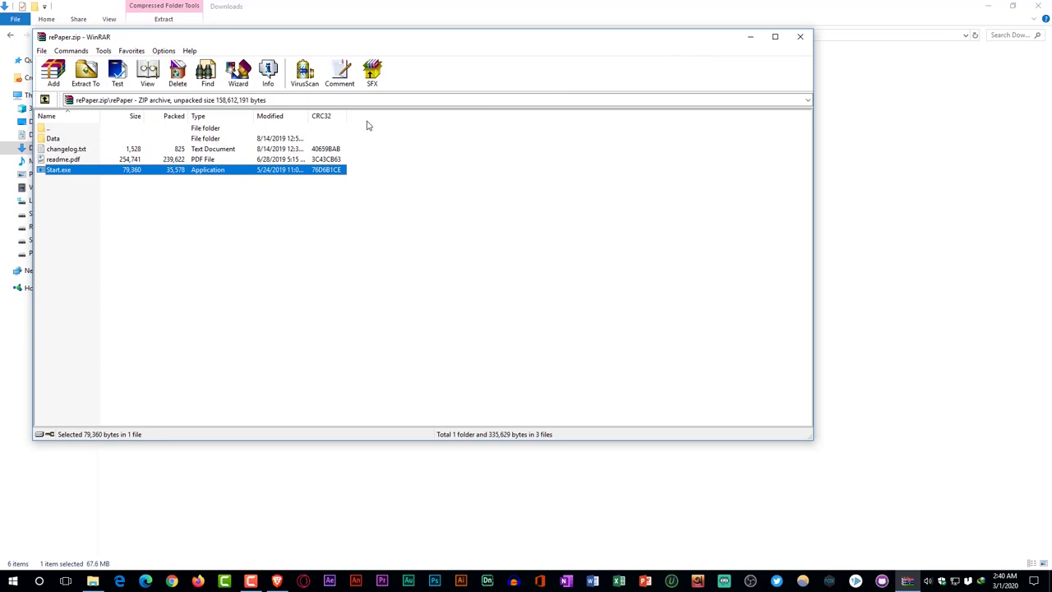
left_click(801, 38)
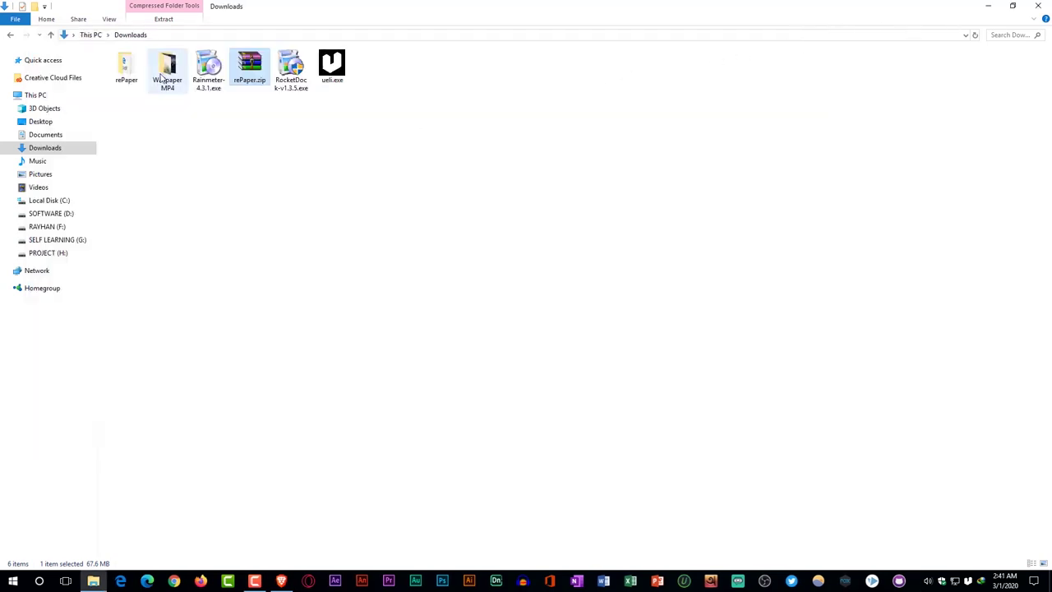
Run Start.exe from the extracted rePaper folder in Downloads and close the folder window
double_click(126, 69)
double_click(129, 103)
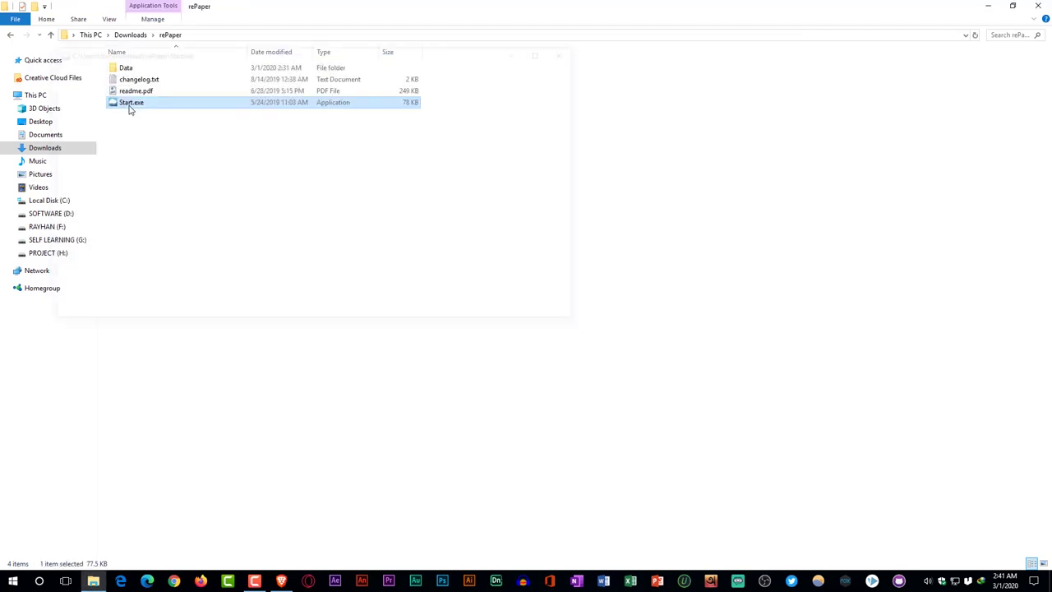
left_click(1046, 5)
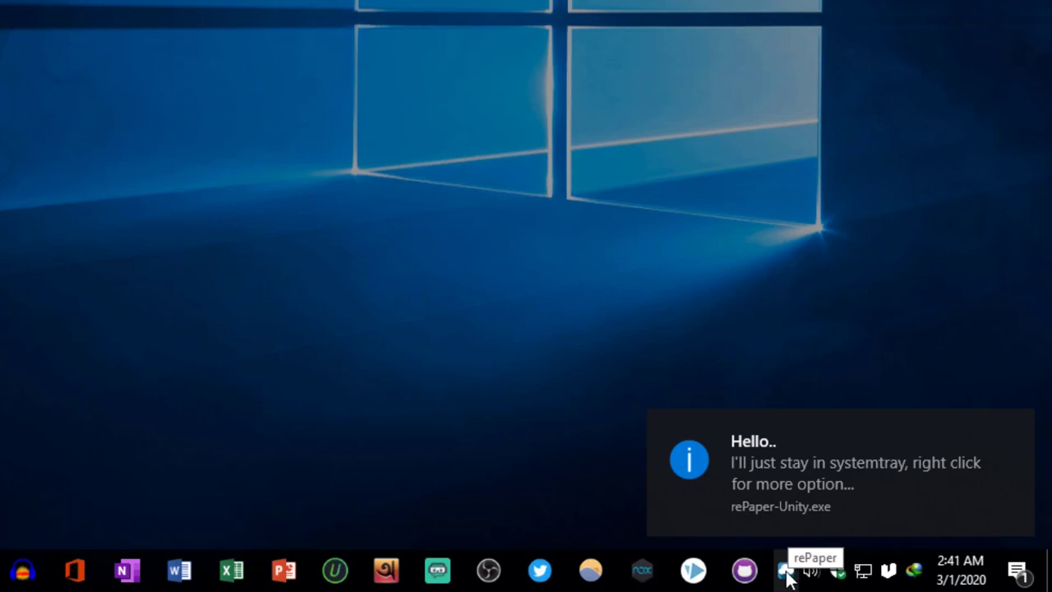
In rePaper's settings, turn off the Clock and Weather UI, enable the weather selector, and set the FPS to 20
right_click(786, 577)
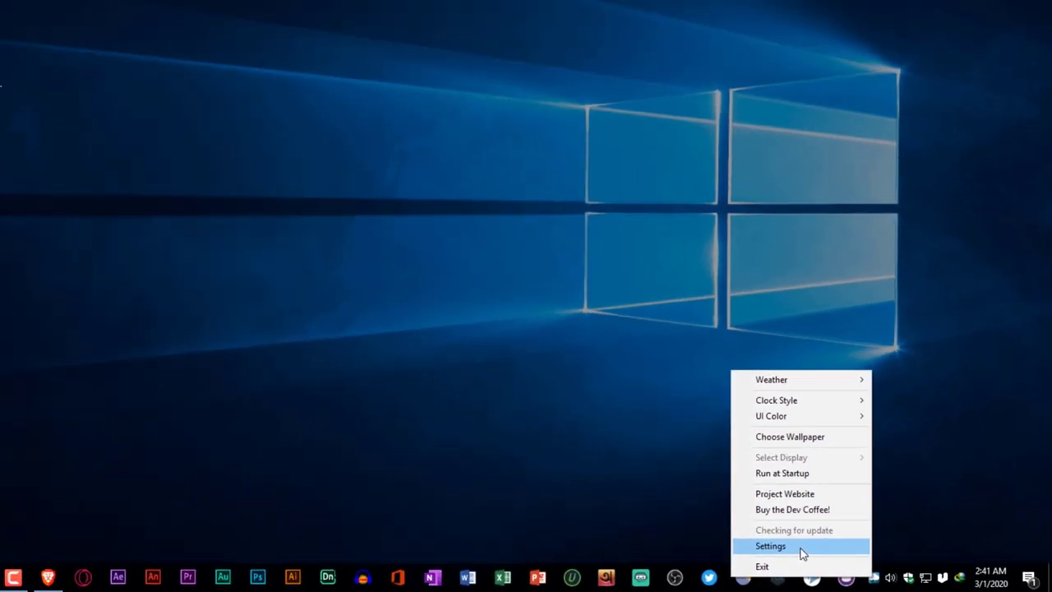
left_click(678, 526)
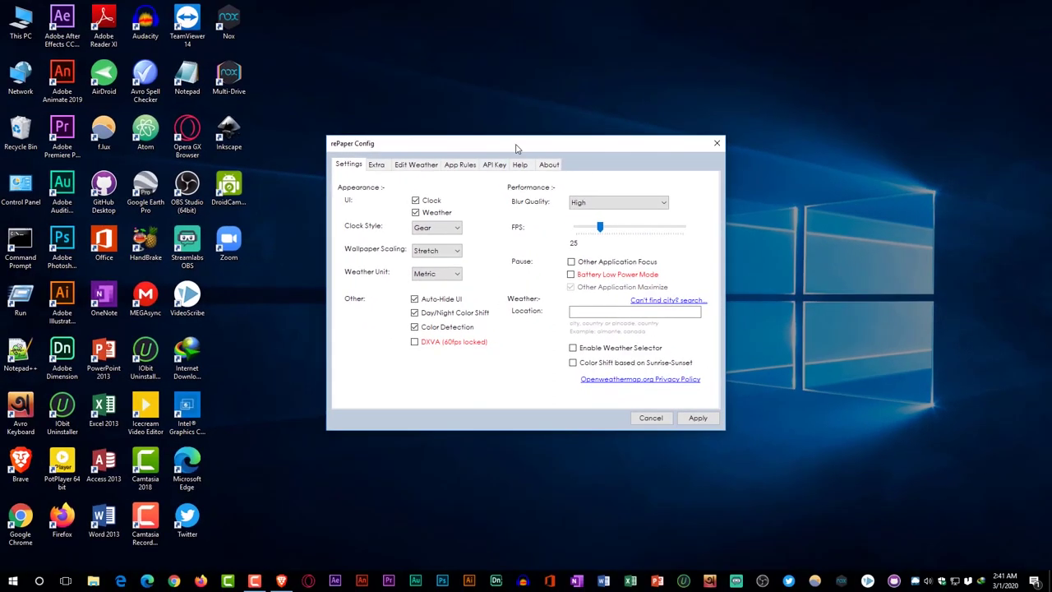
left_click_drag(470, 132, 584, 184)
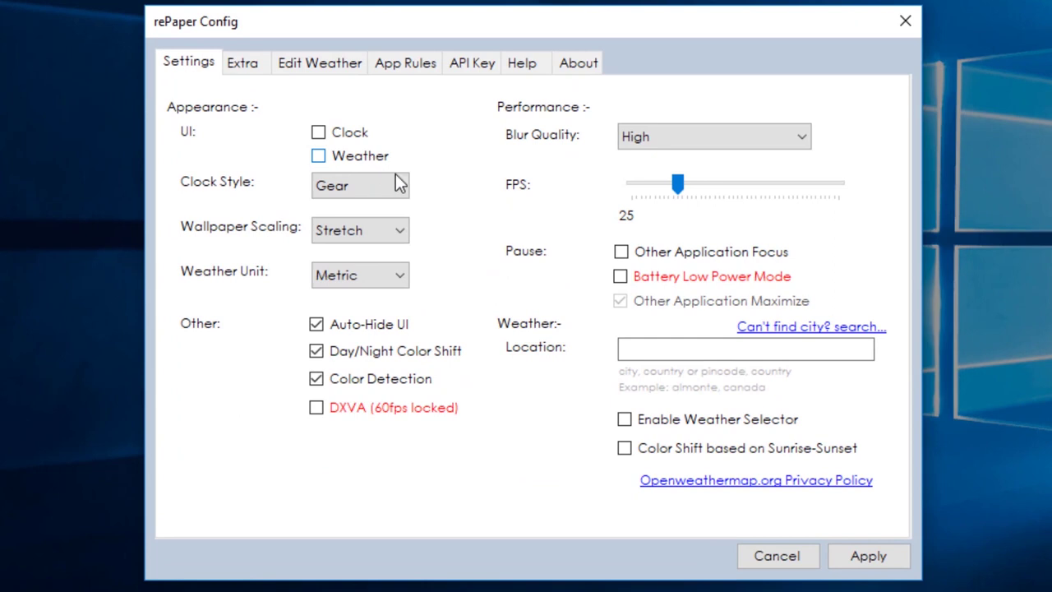
left_click(626, 424)
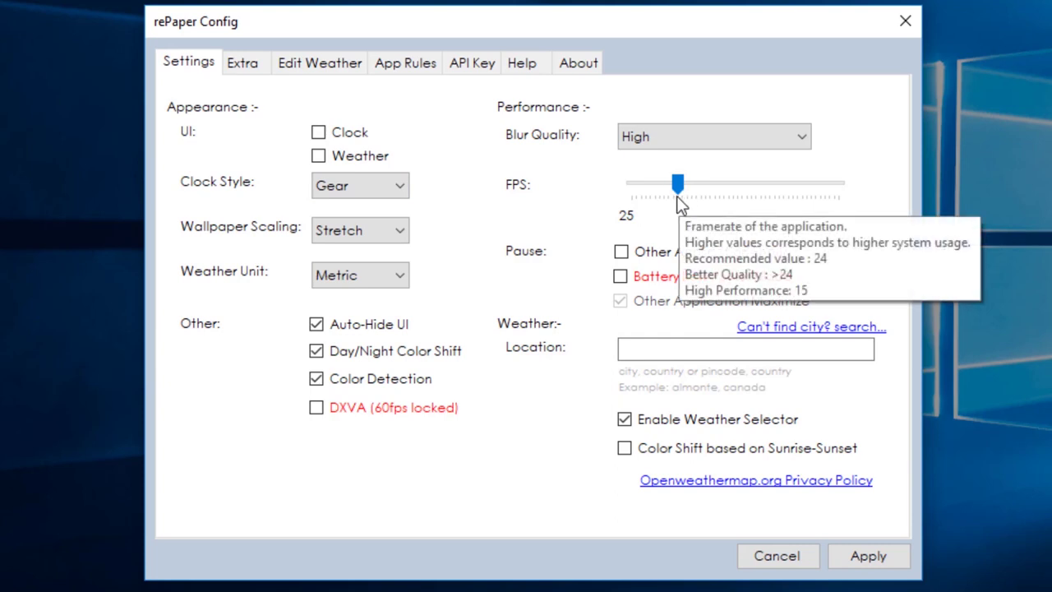
left_click_drag(665, 185, 657, 191)
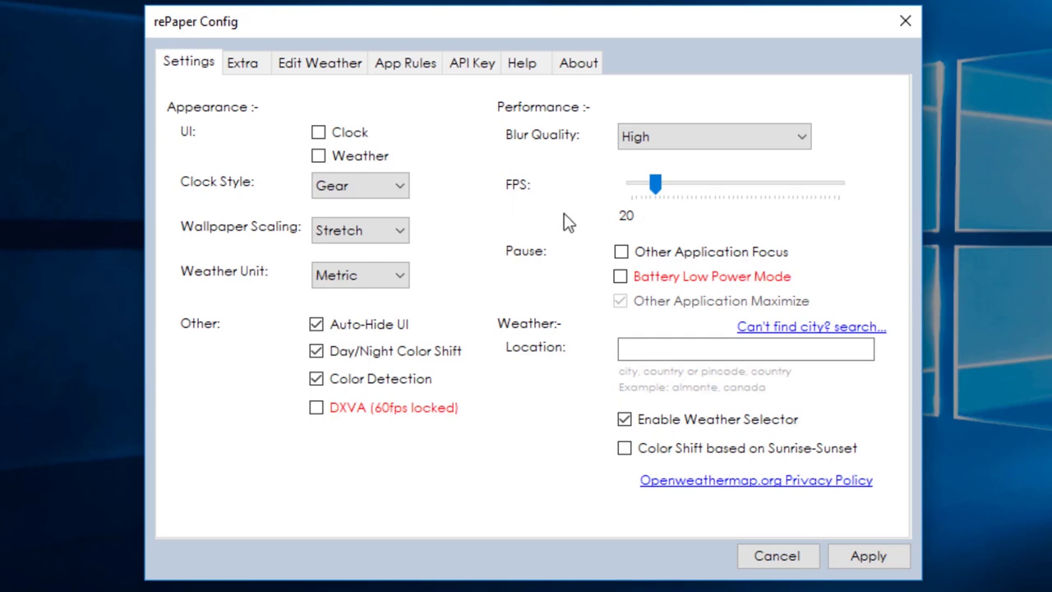
Enable Start with Windows, look through the weather editing, app rules and help pages, and apply the configuration
left_click(233, 67)
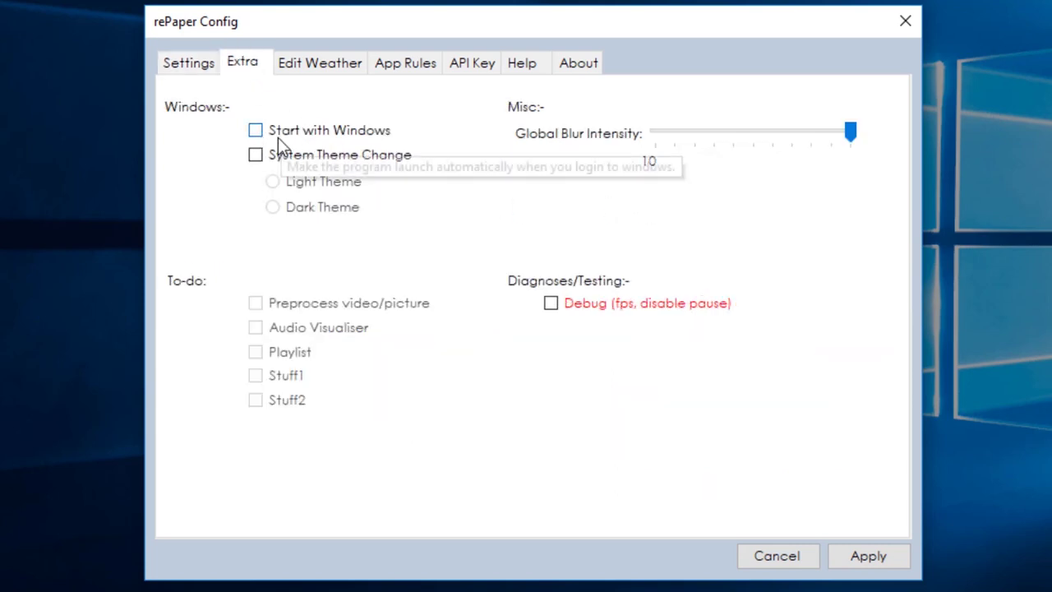
left_click(311, 139)
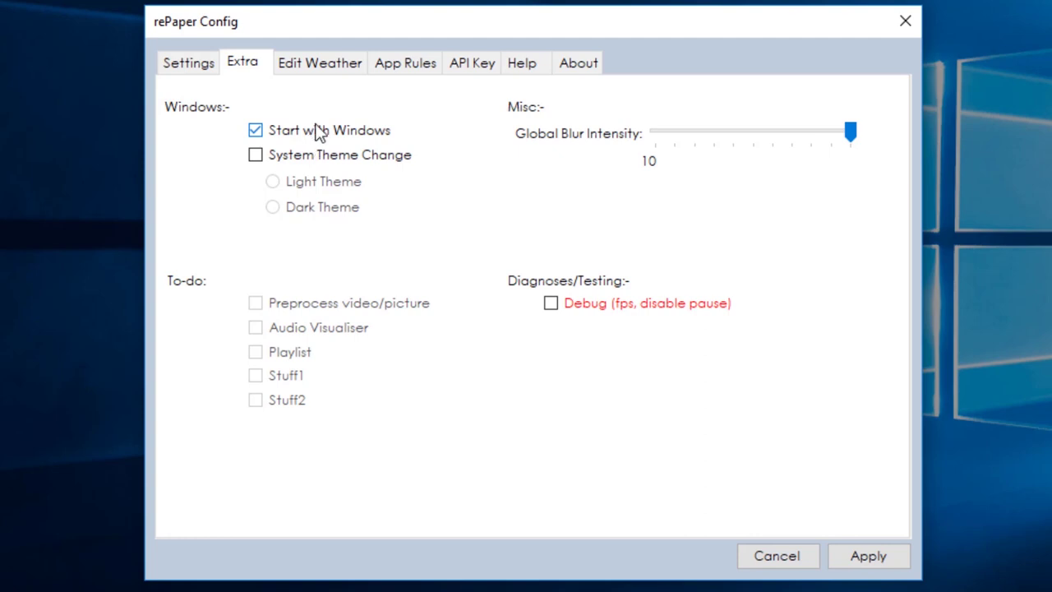
left_click(339, 74)
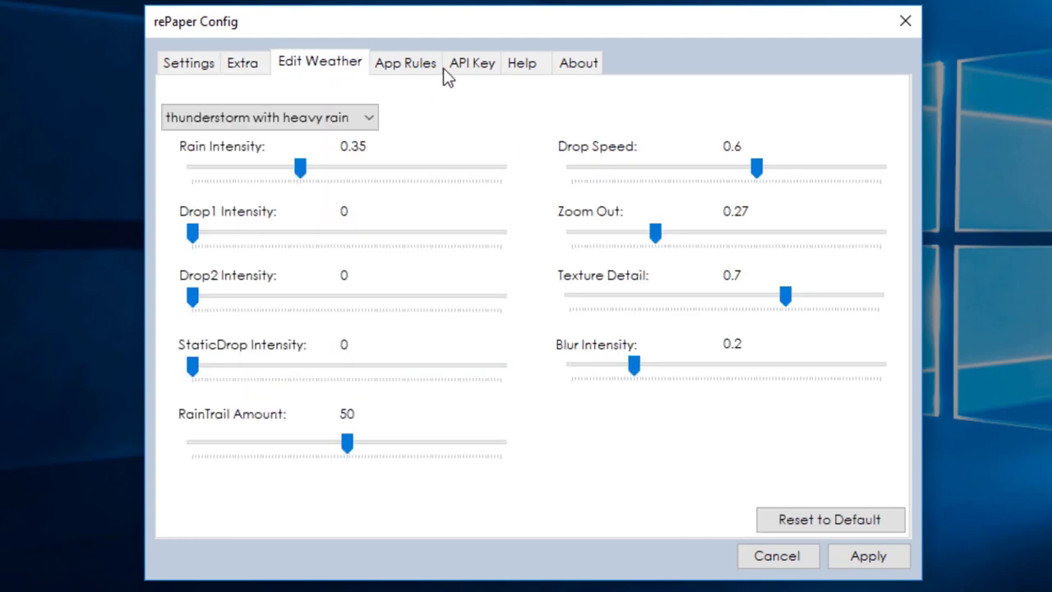
left_click(411, 69)
left_click(516, 67)
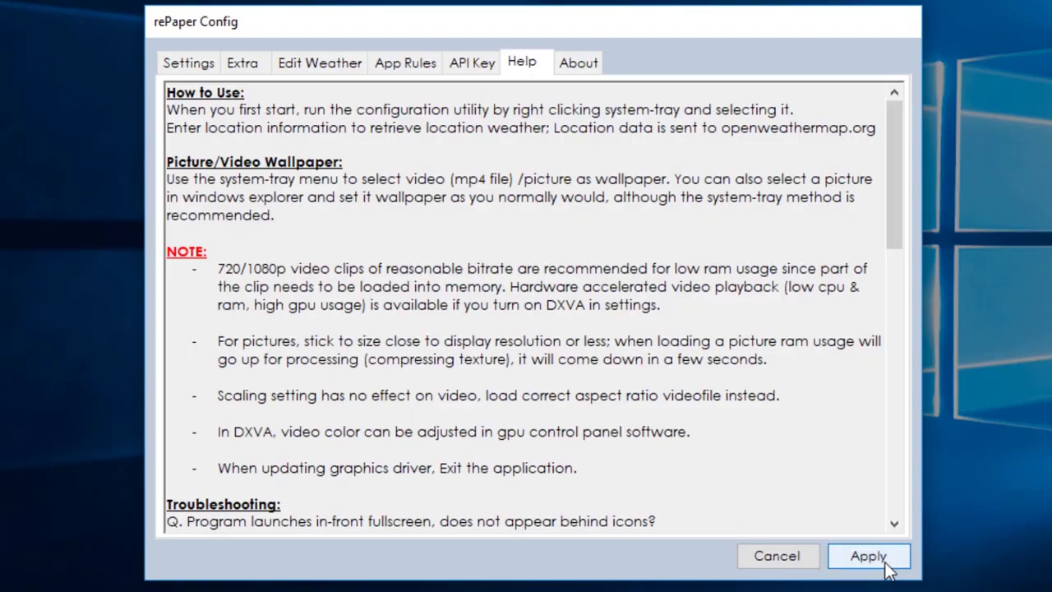
left_click(838, 556)
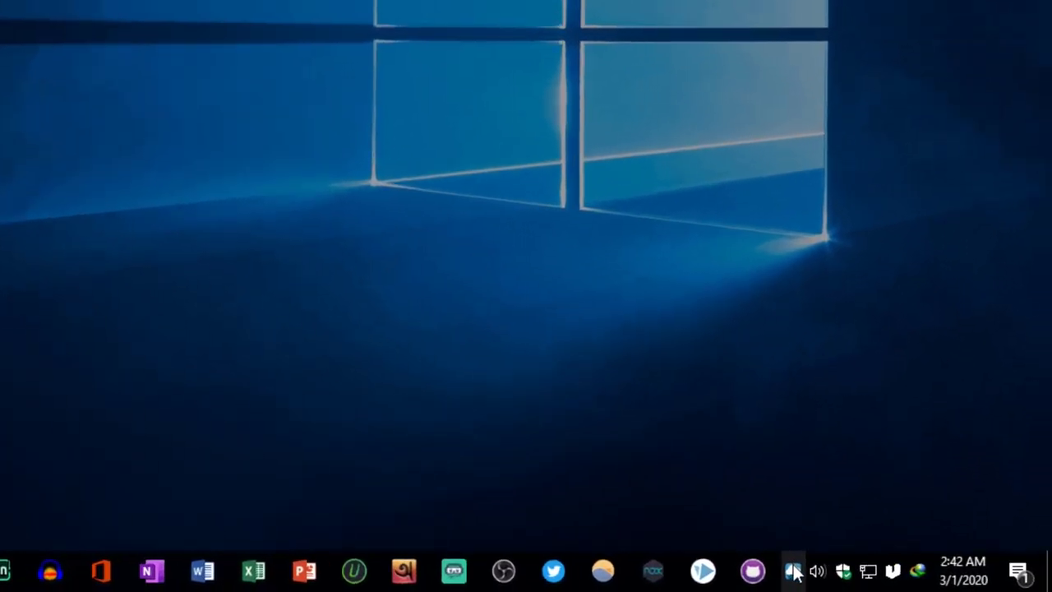
Set j.mp4 from the Wallpaper MP4 folder as the live desktop wallpaper in rePaper
right_click(923, 587)
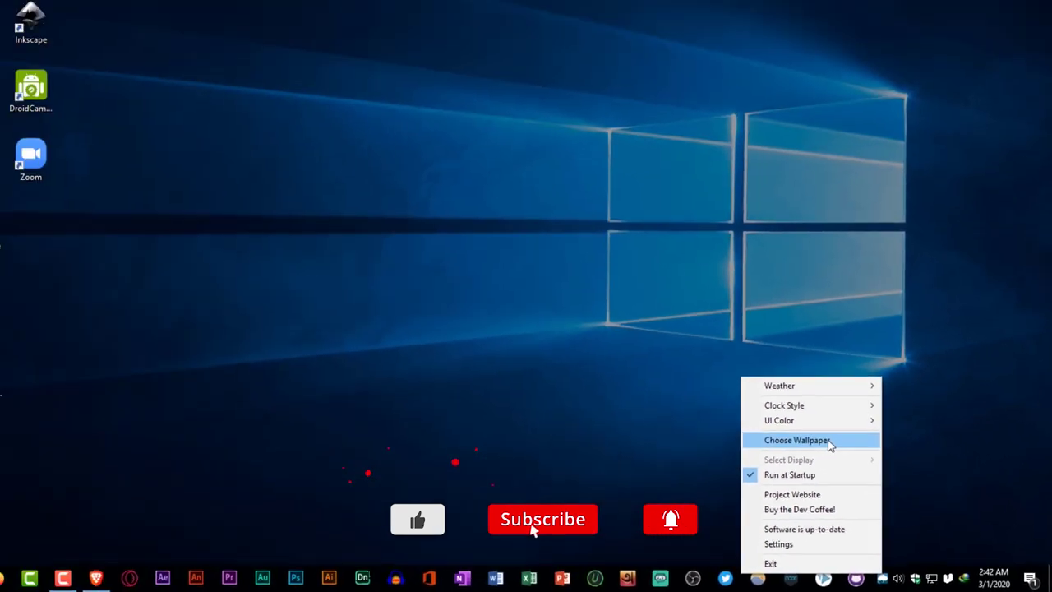
left_click(714, 374)
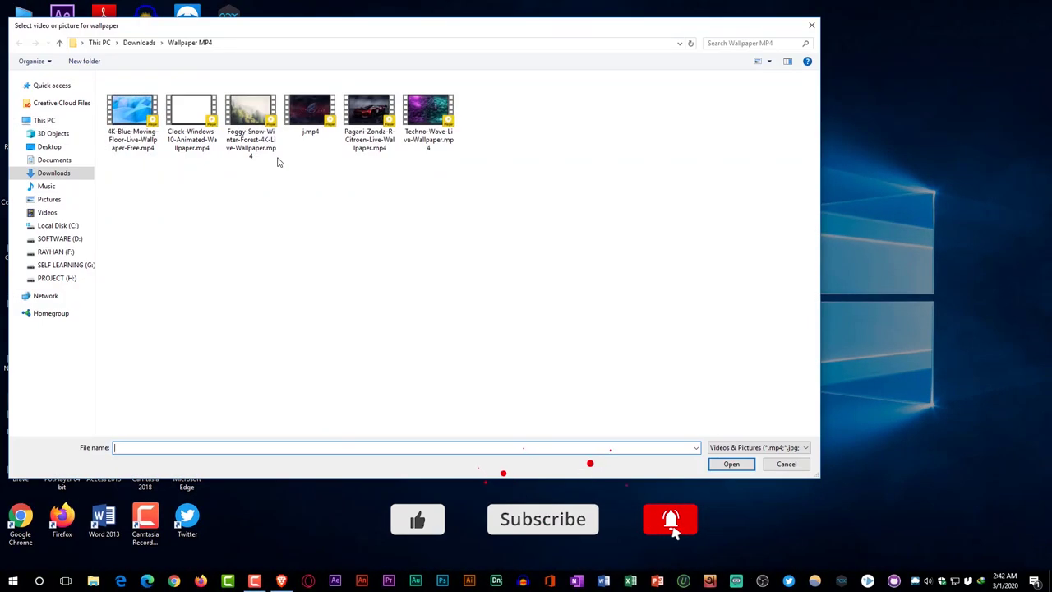
left_click(310, 115)
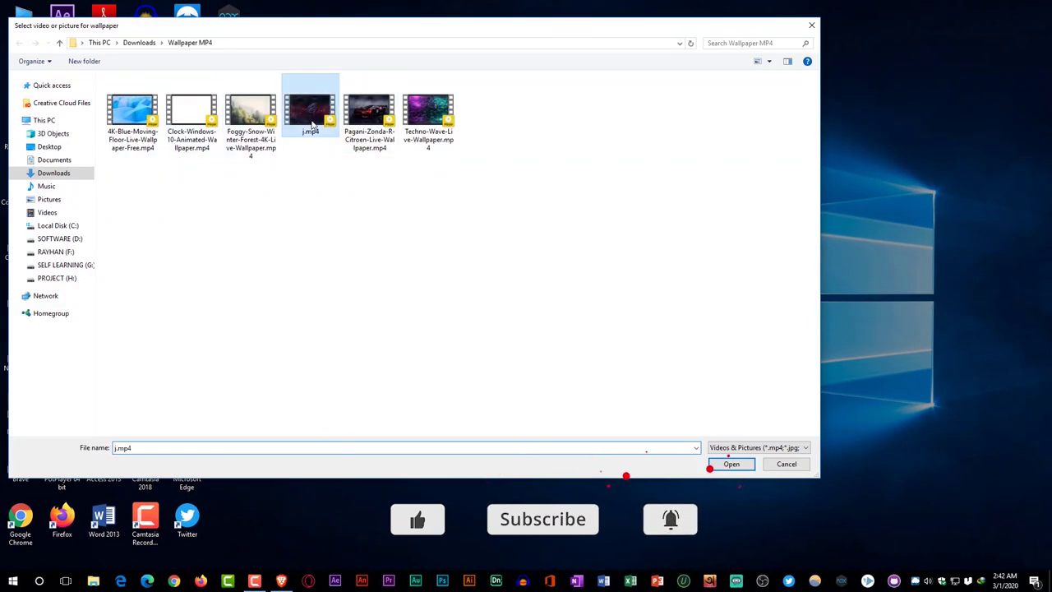
left_click(730, 464)
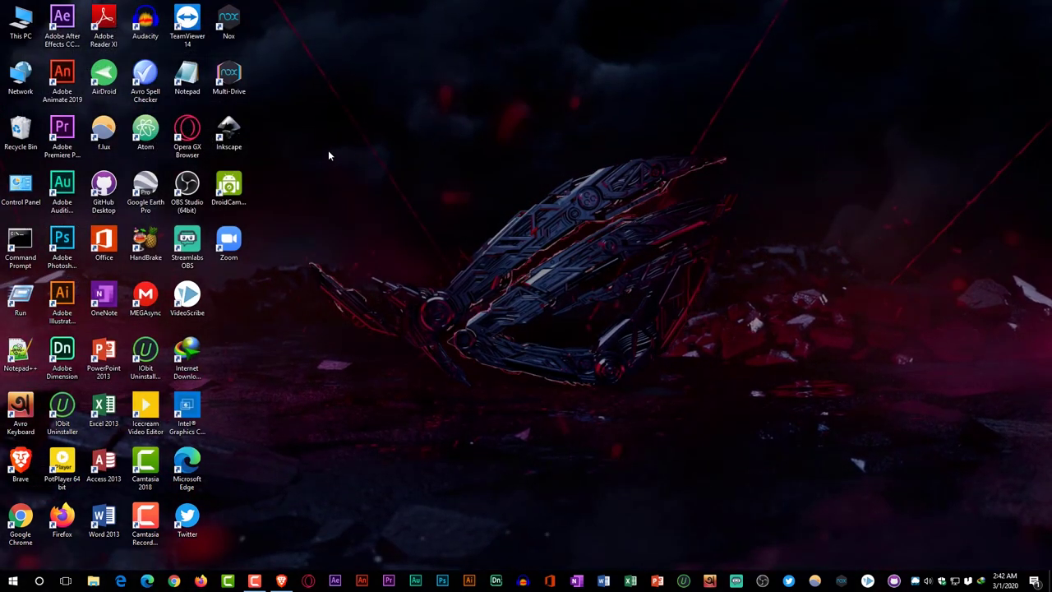
Hide all desktop icons
right_click(360, 152)
mouse_move(416, 158)
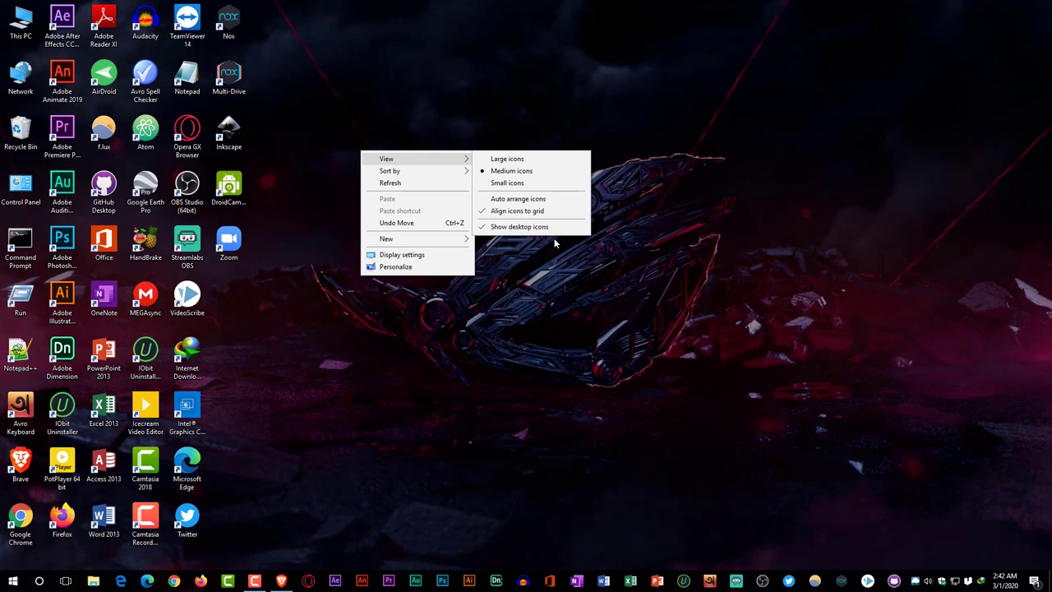
left_click(530, 227)
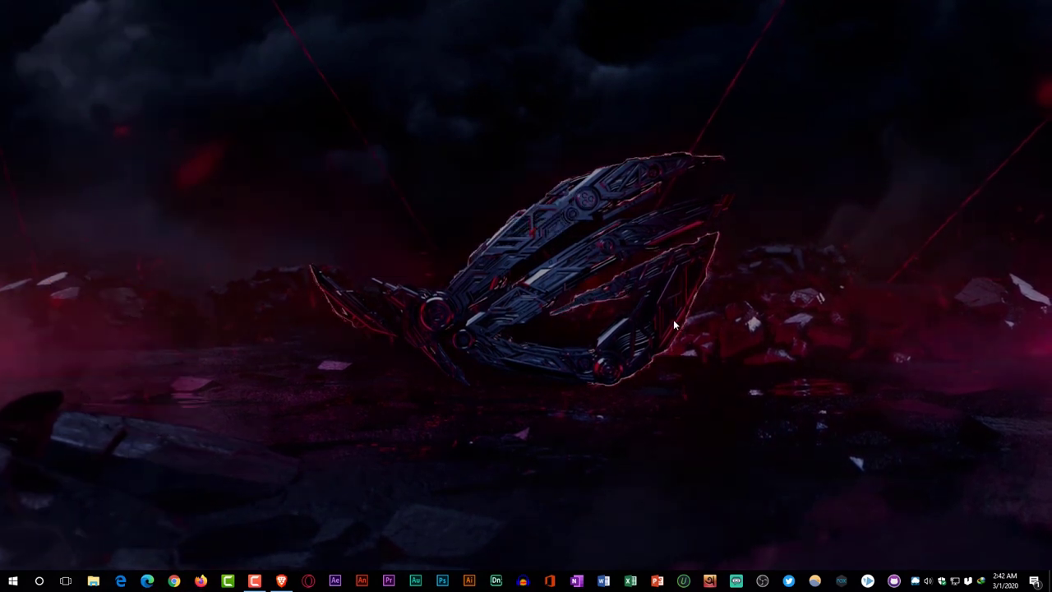
Set the wallpaper's weather effect to Thunder Heavy Rain
right_click(915, 581)
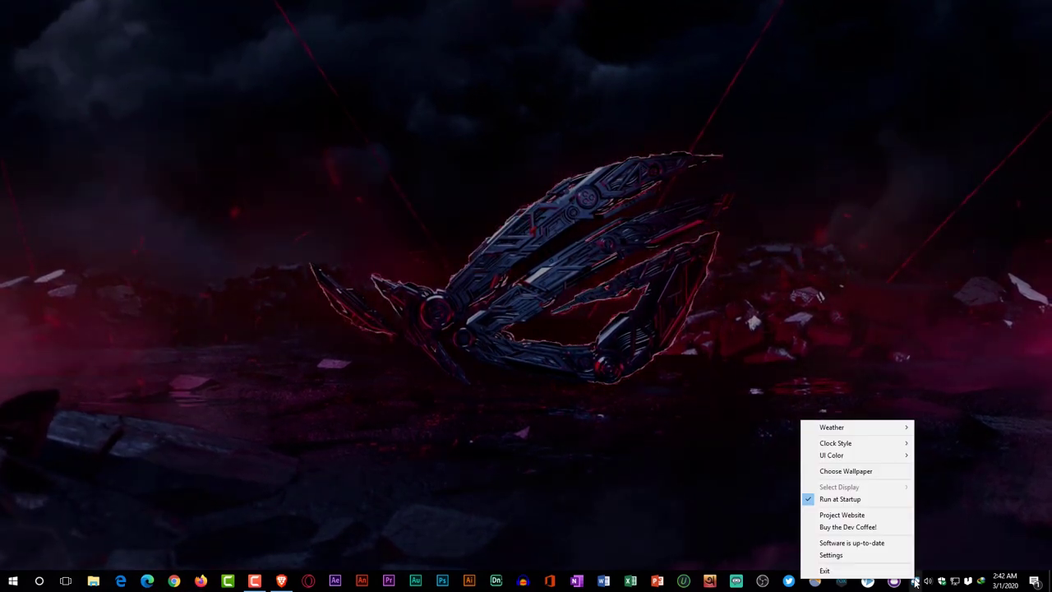
left_click(442, 245)
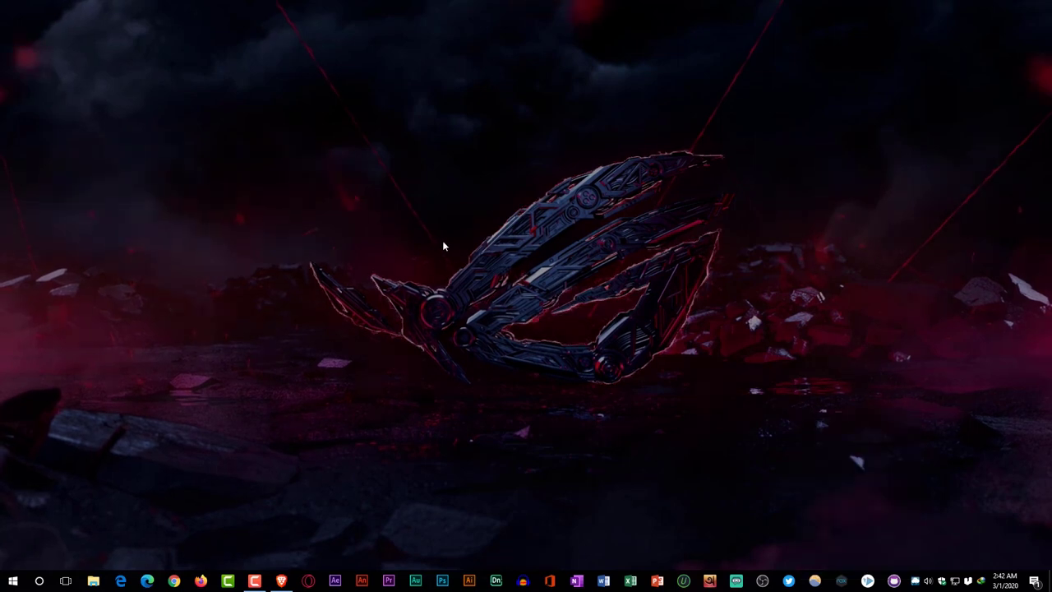
right_click(915, 580)
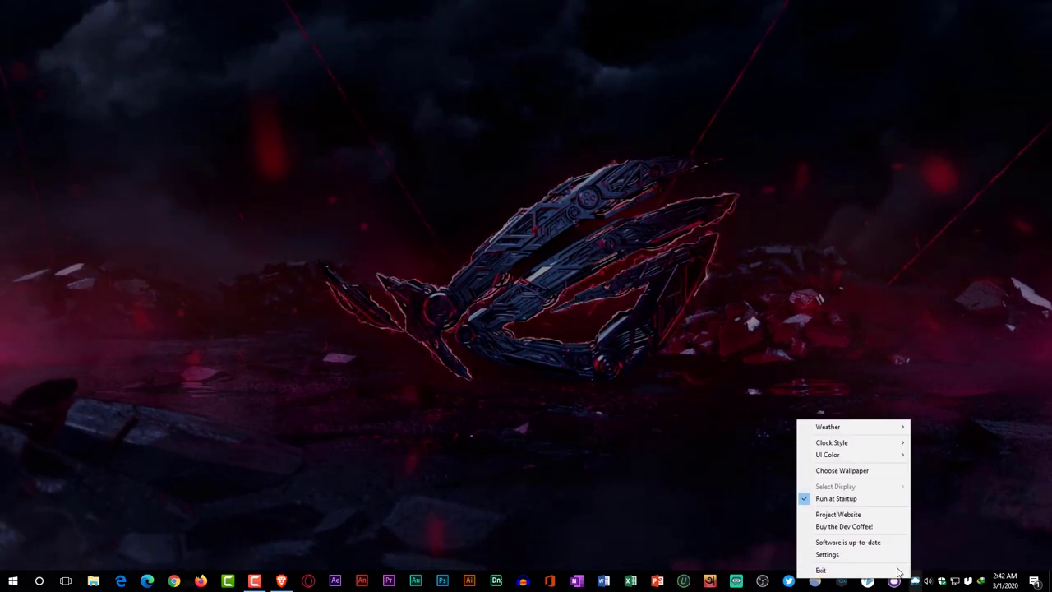
mouse_move(845, 428)
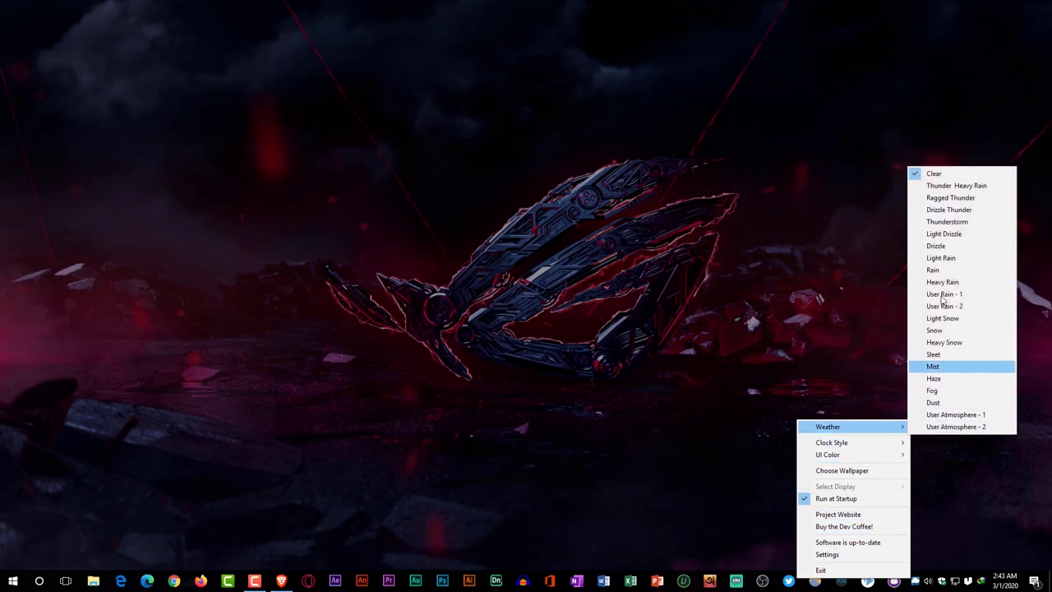
left_click(948, 189)
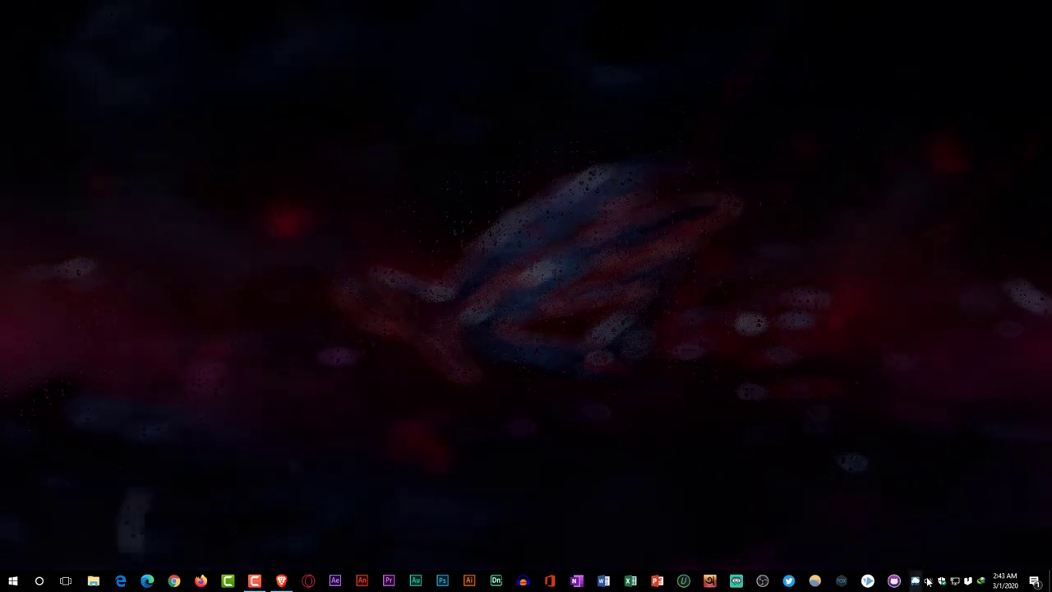
Try another thunder weather effect on the wallpaper, followed by Light Drizzle
right_click(915, 580)
mouse_move(911, 434)
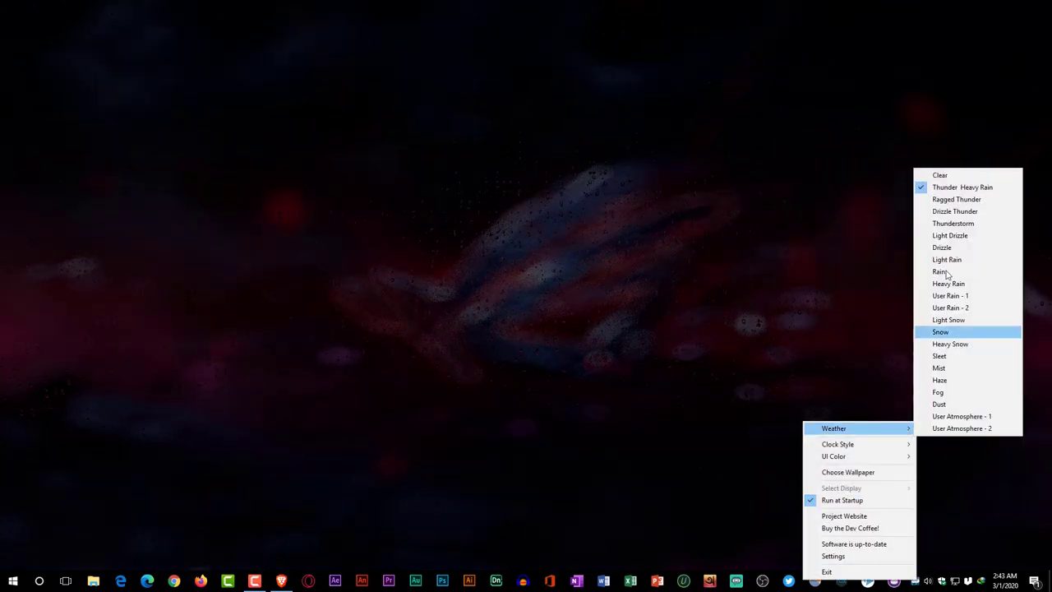
left_click(951, 206)
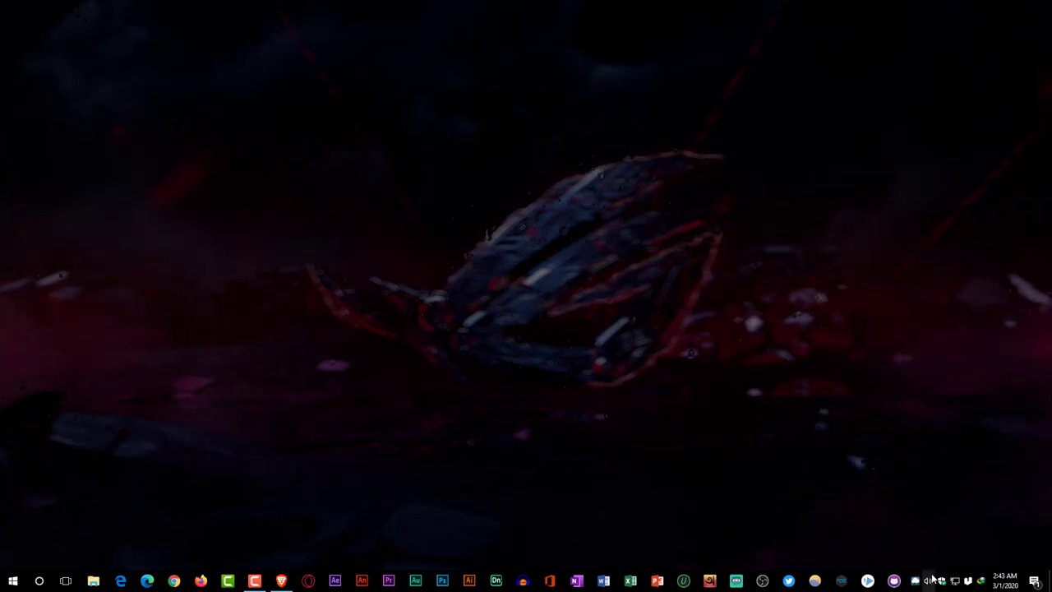
right_click(915, 582)
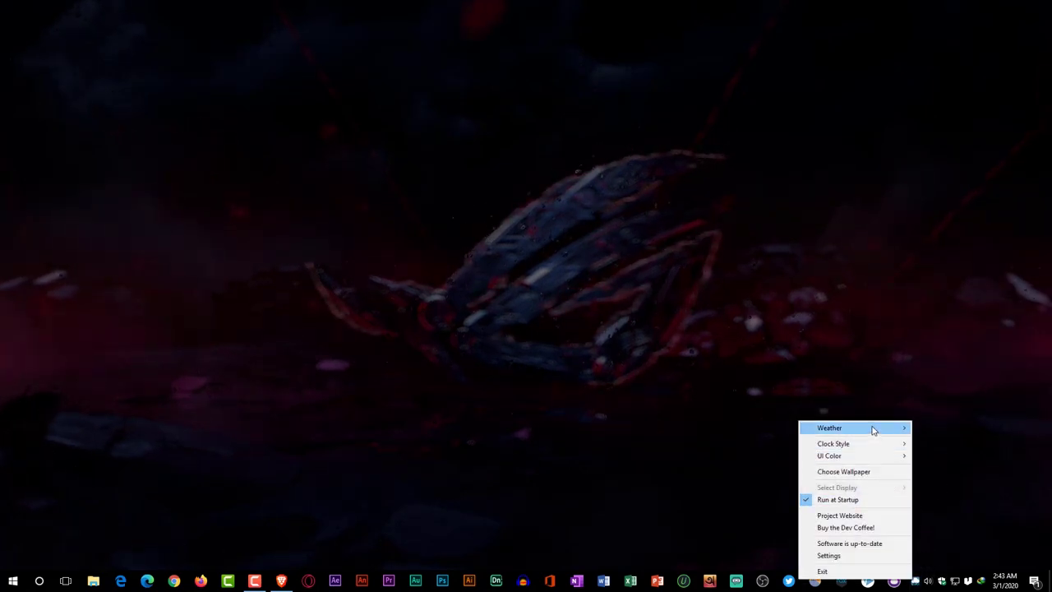
mouse_move(873, 428)
left_click(949, 234)
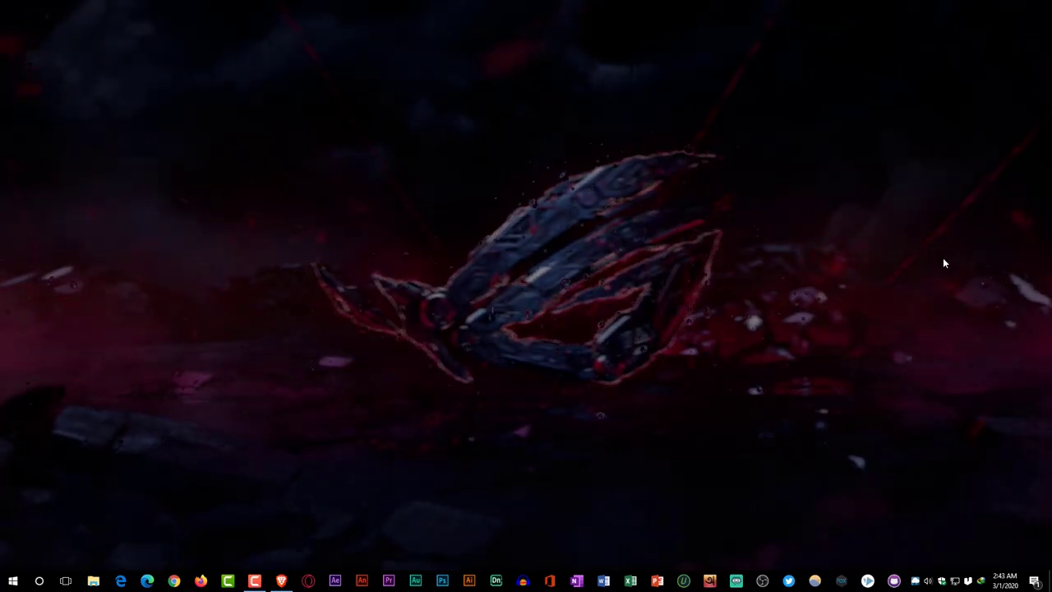
Set the wallpaper's weather effect to User Rain - 1
right_click(916, 582)
mouse_move(872, 427)
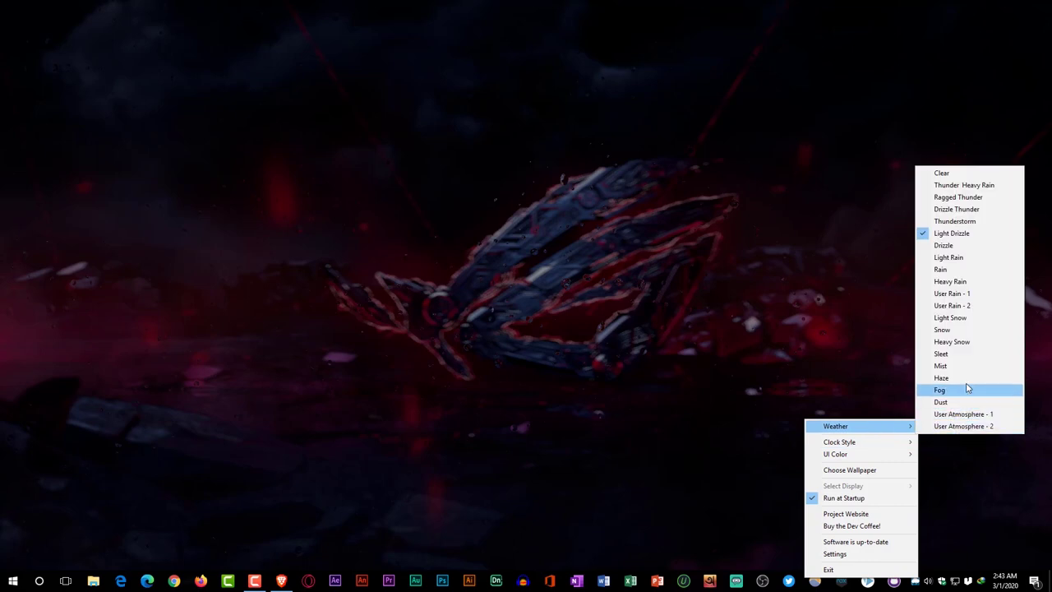
left_click(957, 293)
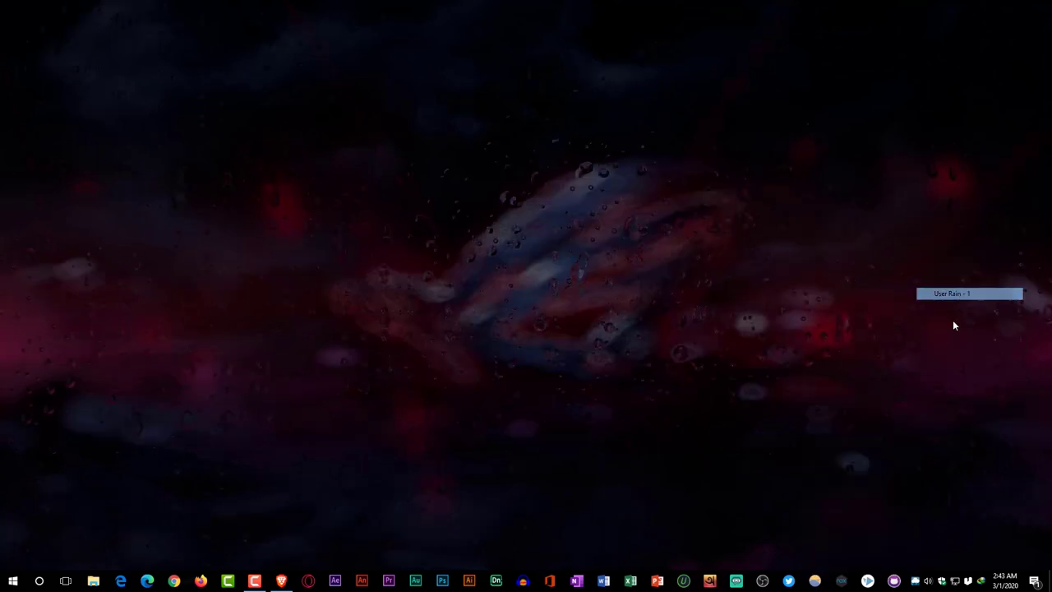
Open the rePaper settings and apply them with the weather selector enabled
right_click(915, 581)
left_click(869, 554)
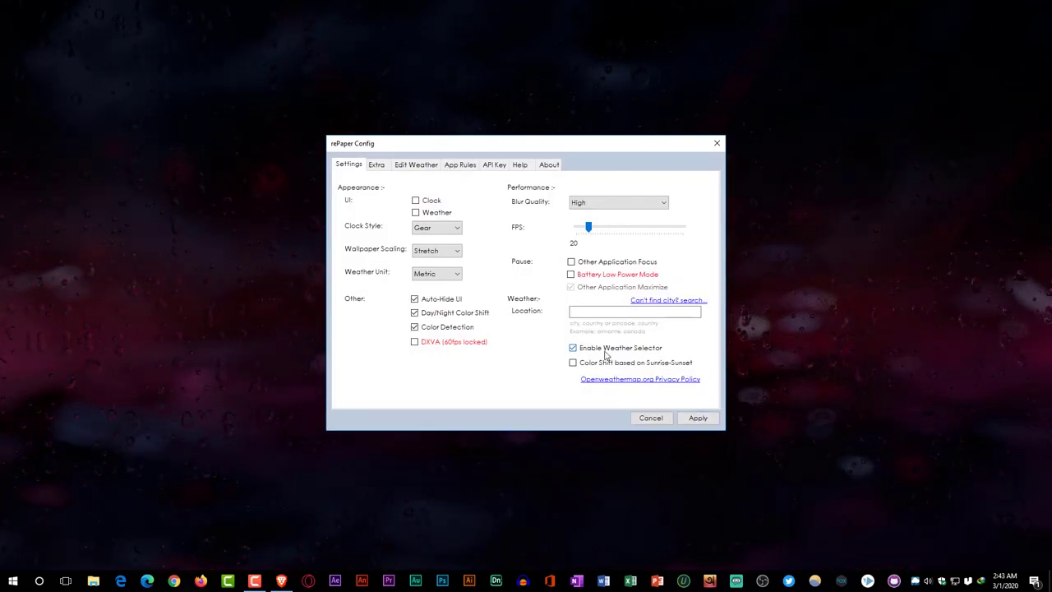
left_click(697, 418)
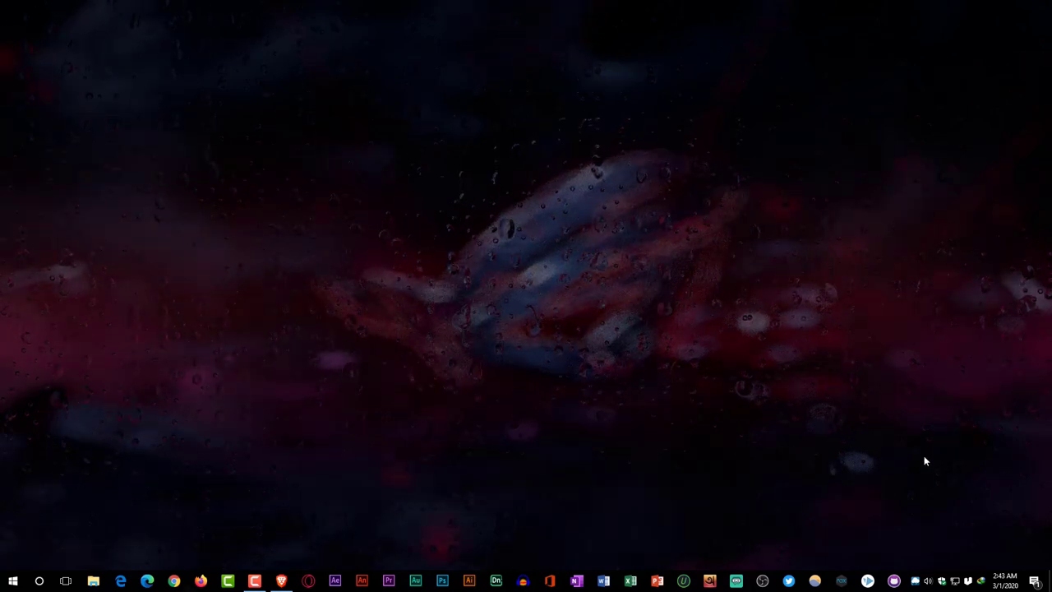
Try the Light Snow weather effect on the wallpaper
right_click(916, 582)
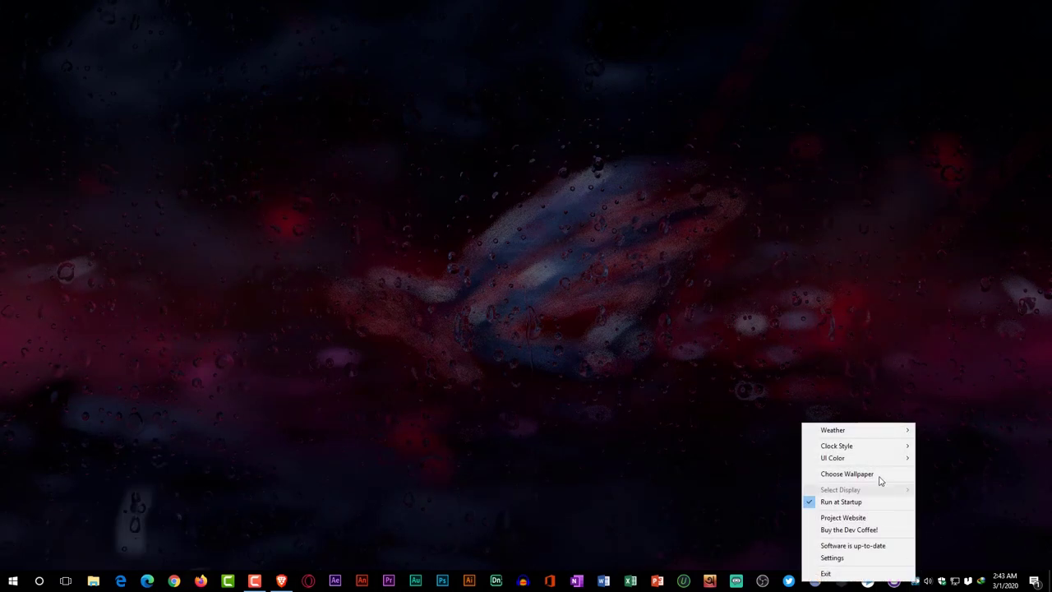
mouse_move(868, 430)
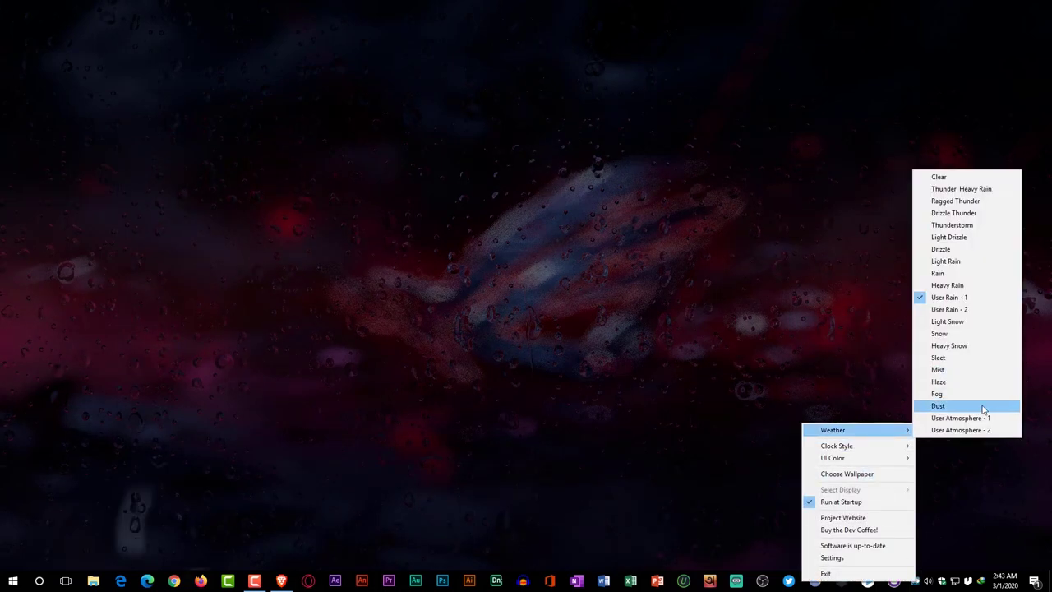
left_click(969, 327)
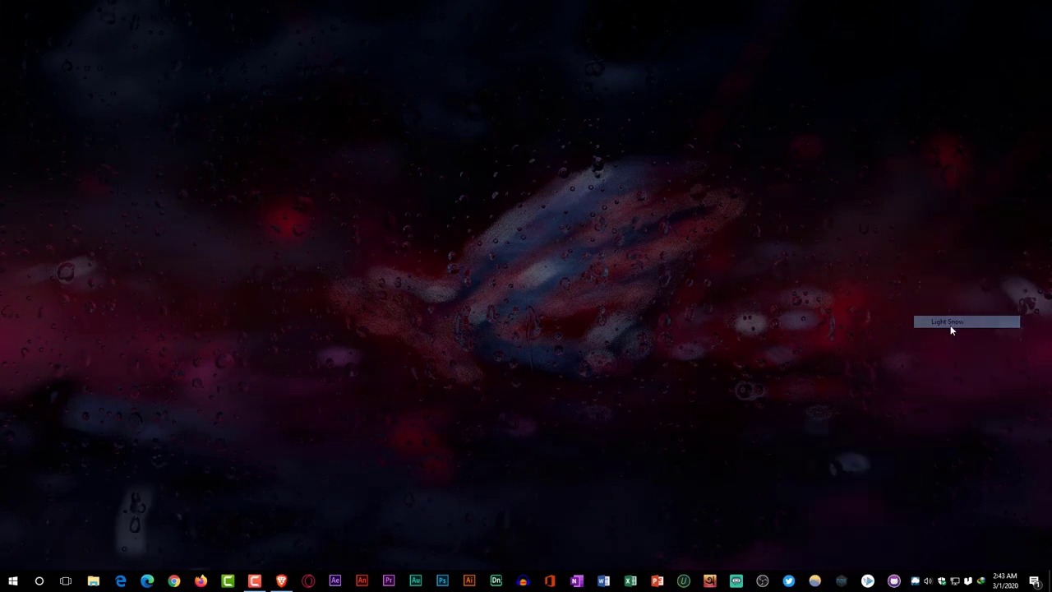
Set the wallpaper's weather effect to Thunderstorm
right_click(915, 581)
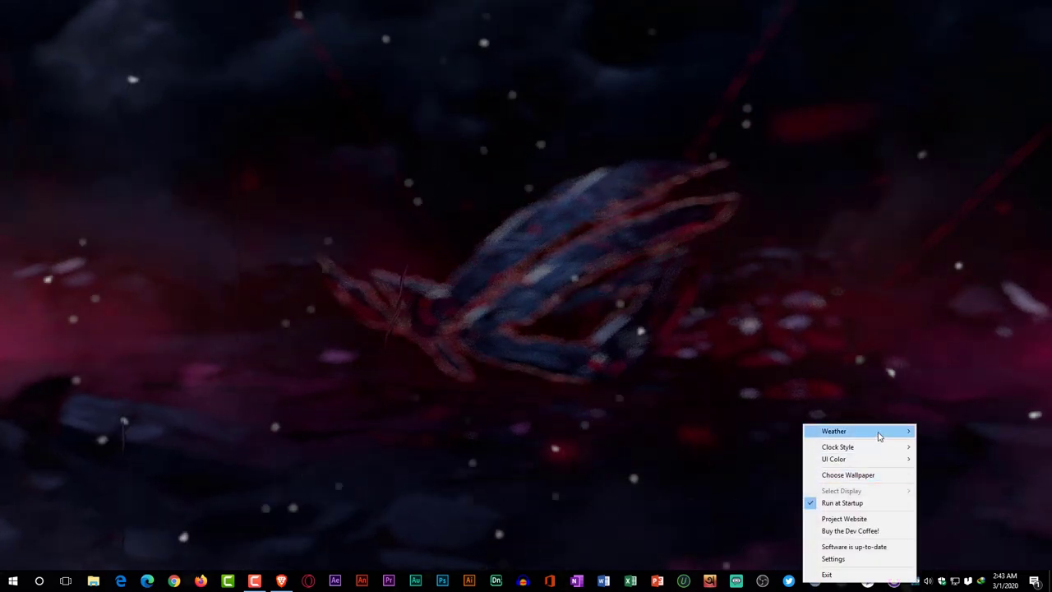
mouse_move(871, 431)
left_click(963, 226)
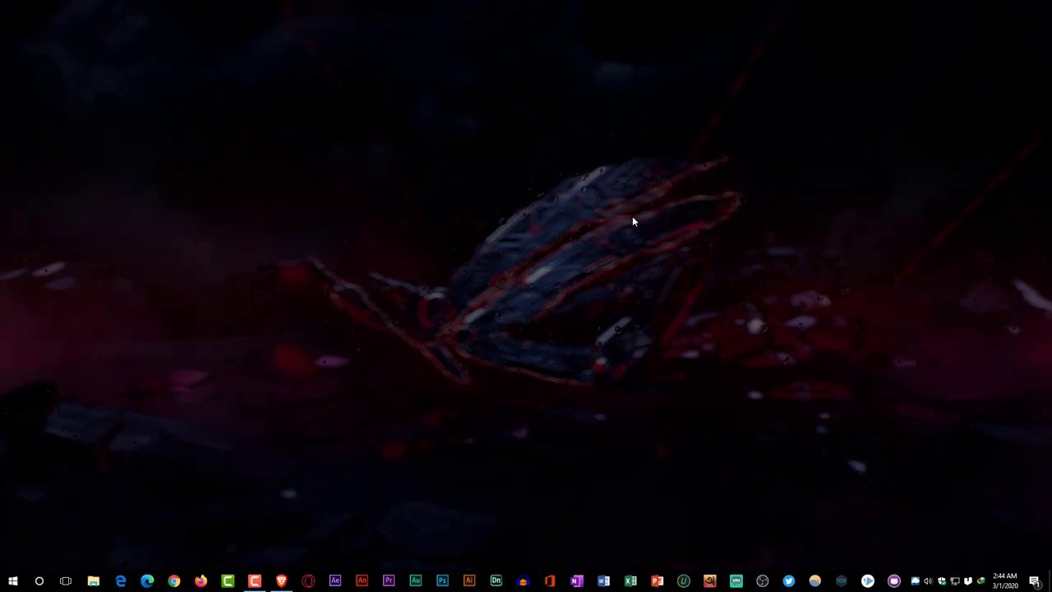
Switch to the Brave browser and examine DesktopHut's wallpaper categories and the 4K Samsung Galaxy S20 Live Wallpaper page with its download option
left_click(281, 581)
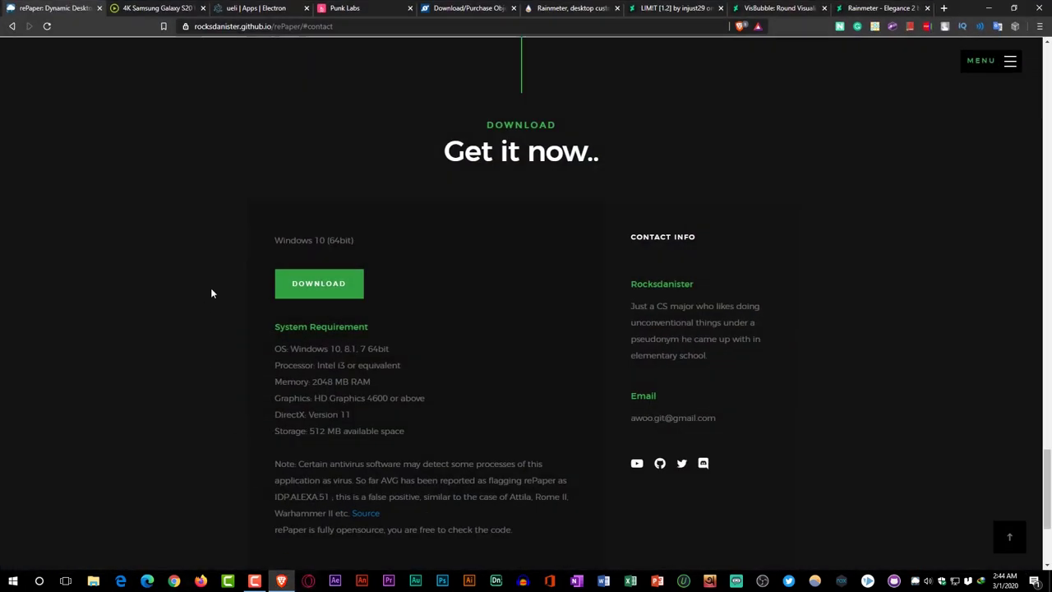
left_click(152, 8)
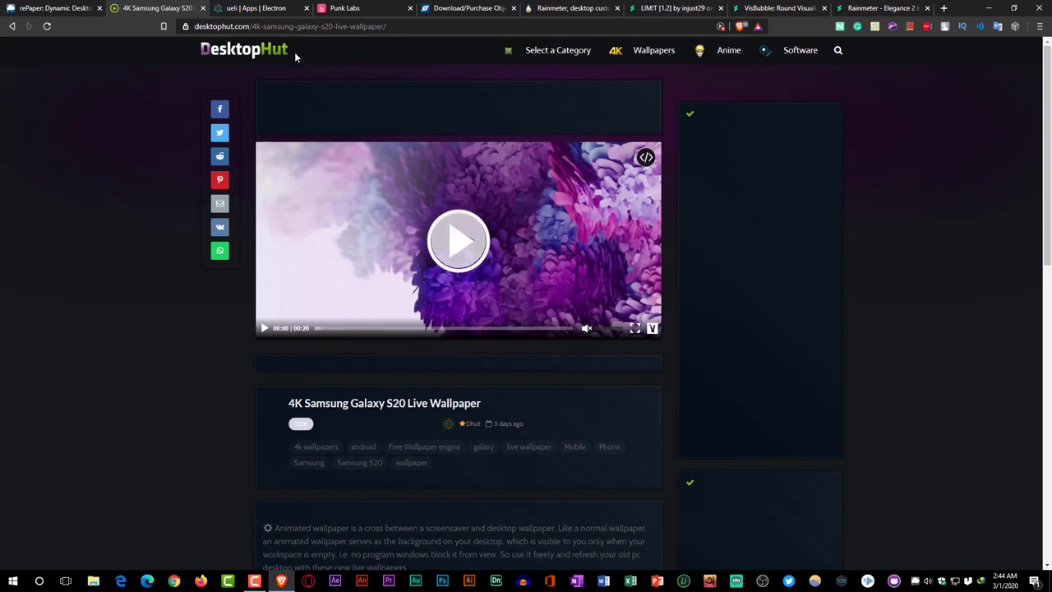
mouse_move(580, 62)
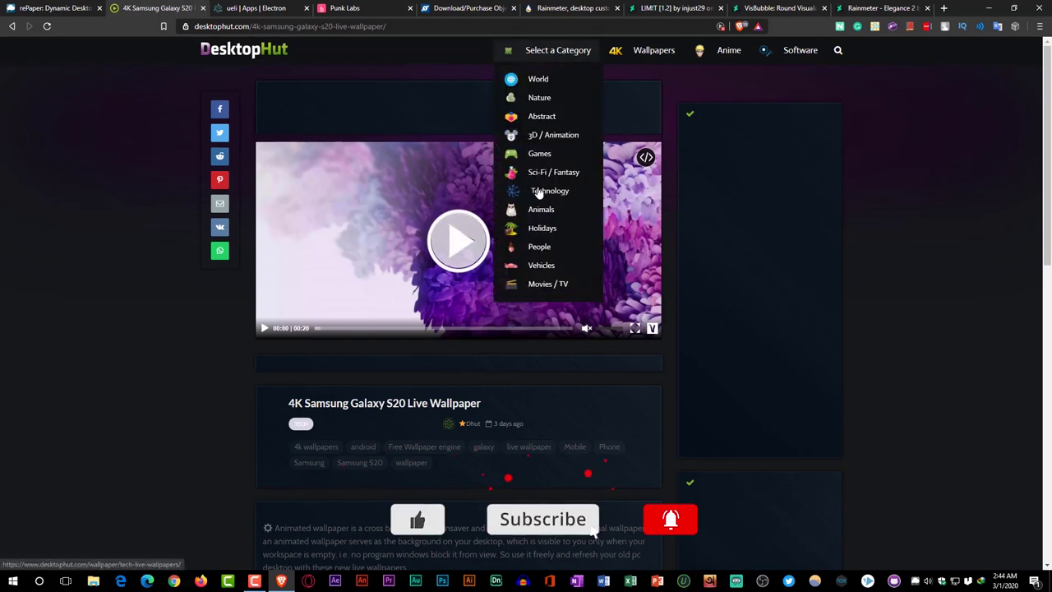
scroll(575, 240, "down", 3)
scroll(698, 263, "up", 3)
scroll(832, 285, "down", 5)
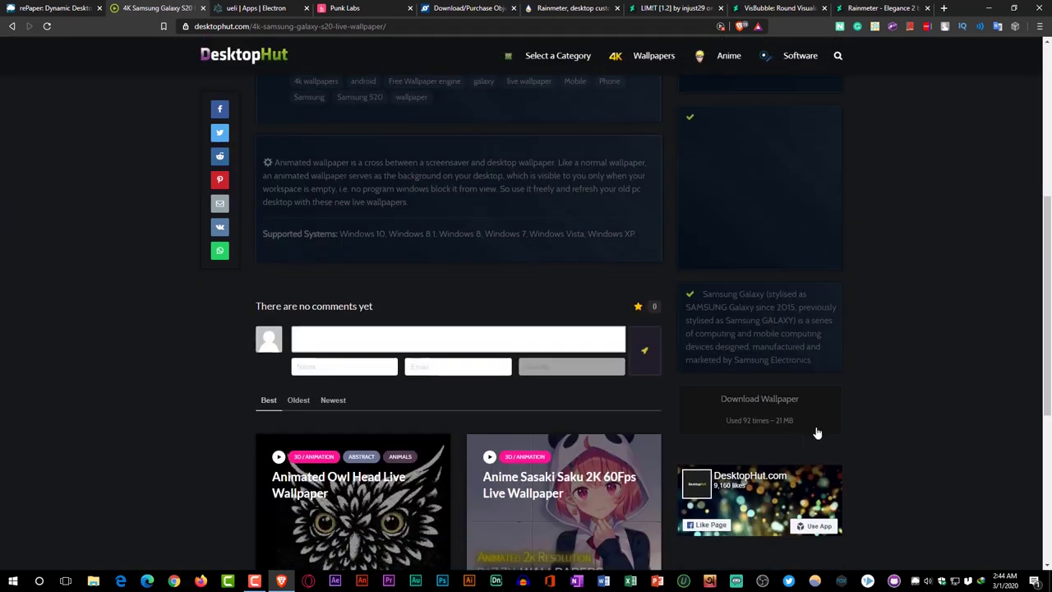
scroll(832, 389, "up", 5)
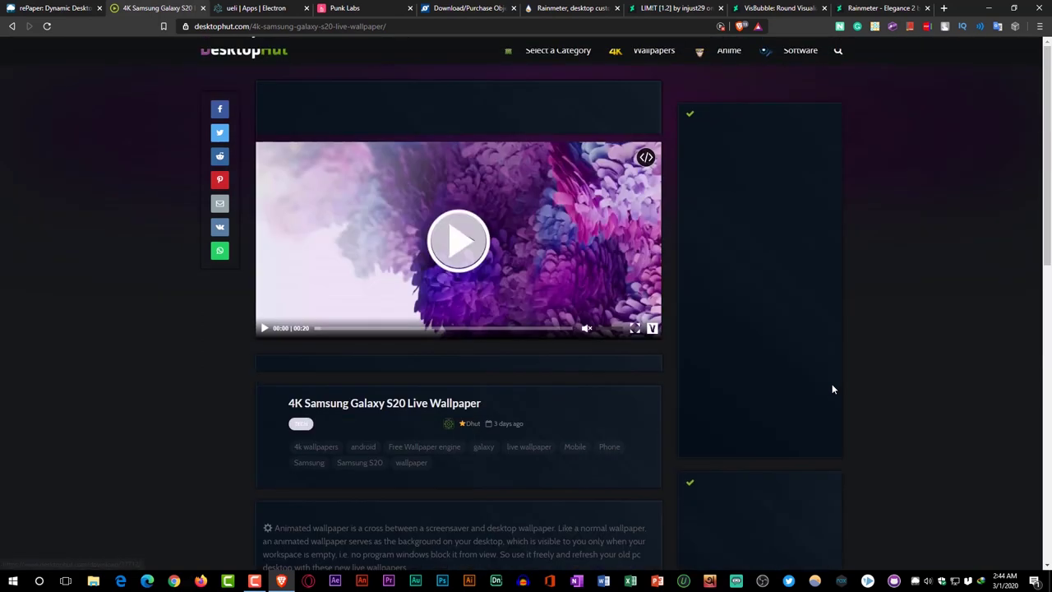
scroll(831, 230, "down", 2)
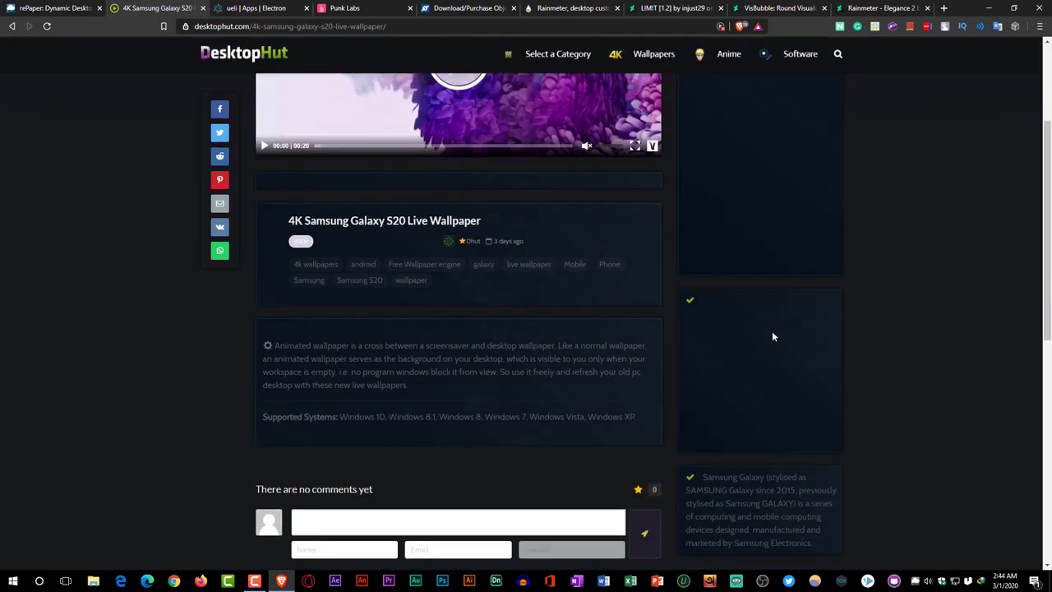
scroll(777, 324, "up", 2)
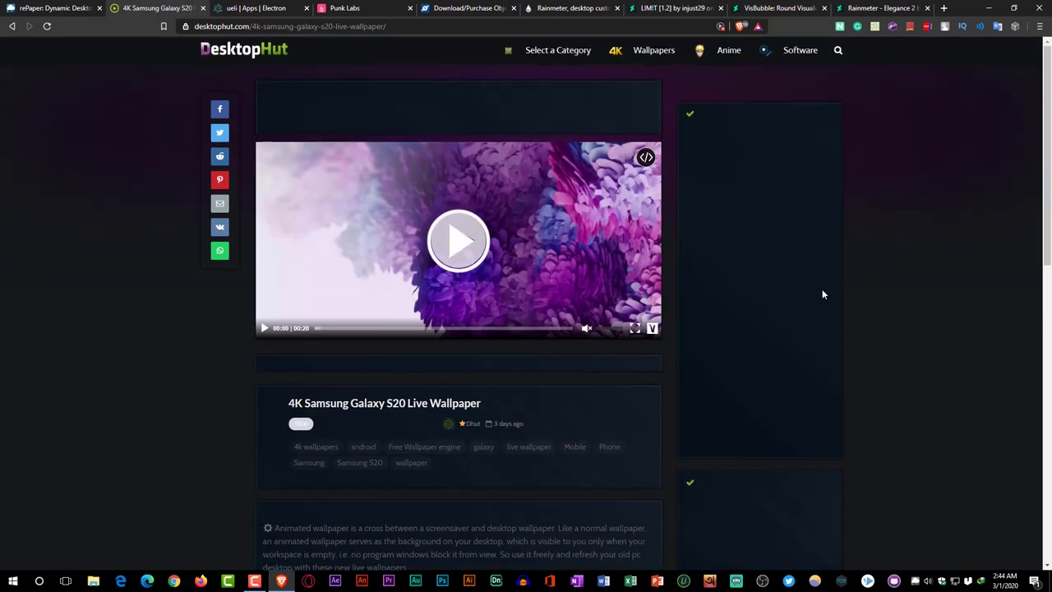
scroll(822, 291, "down", 7)
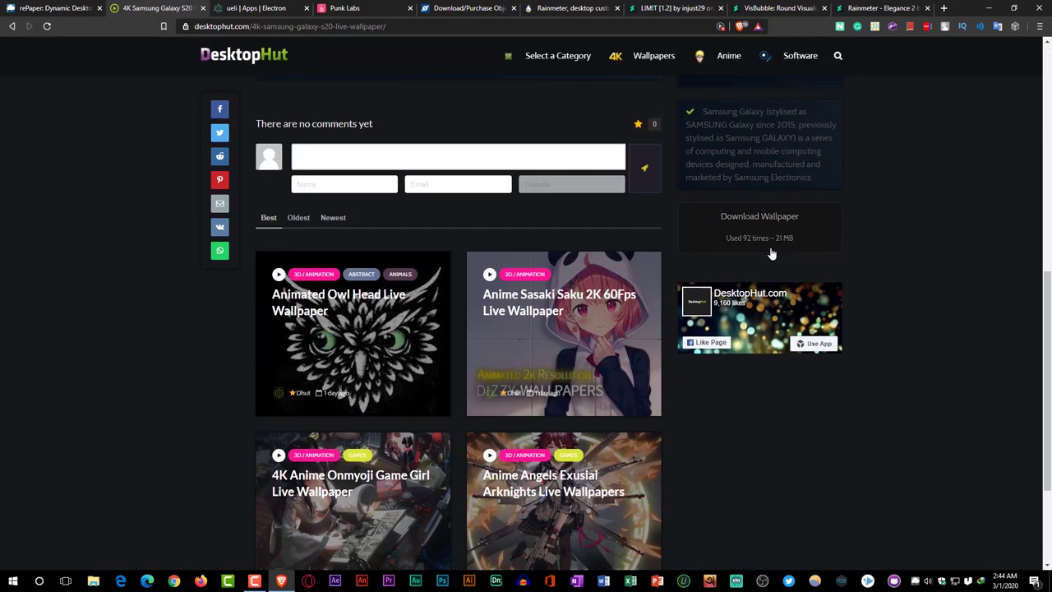
scroll(789, 263, "up", 7)
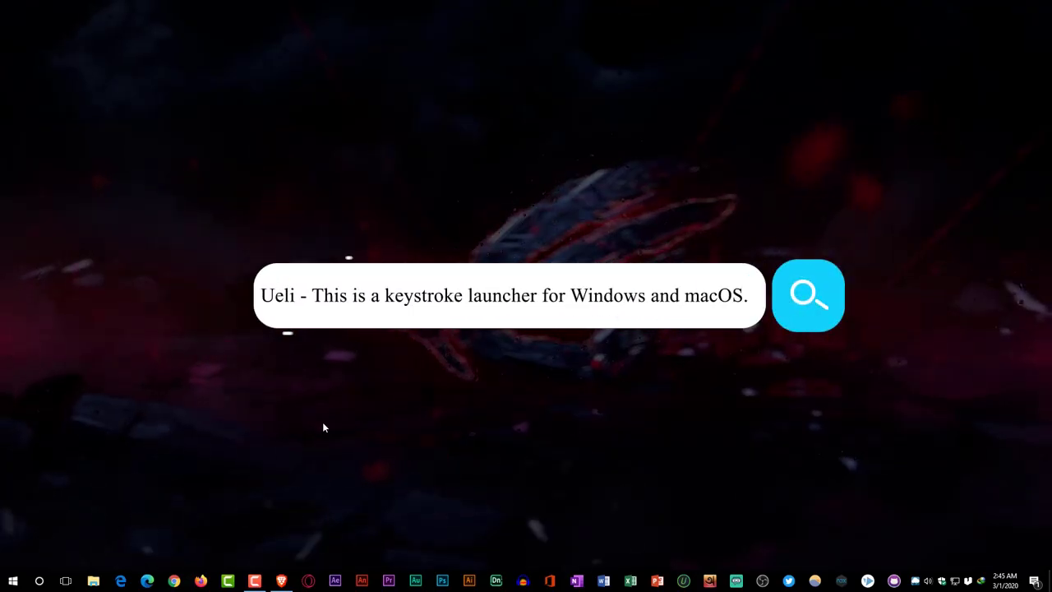
Hide the Cortana icon from the taskbar
right_click(41, 582)
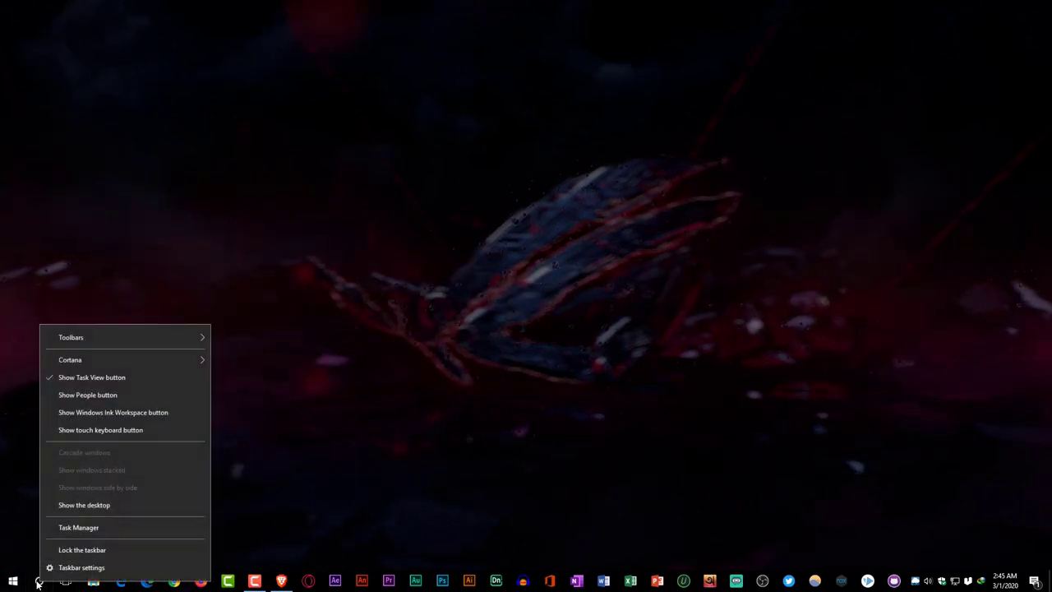
mouse_move(114, 358)
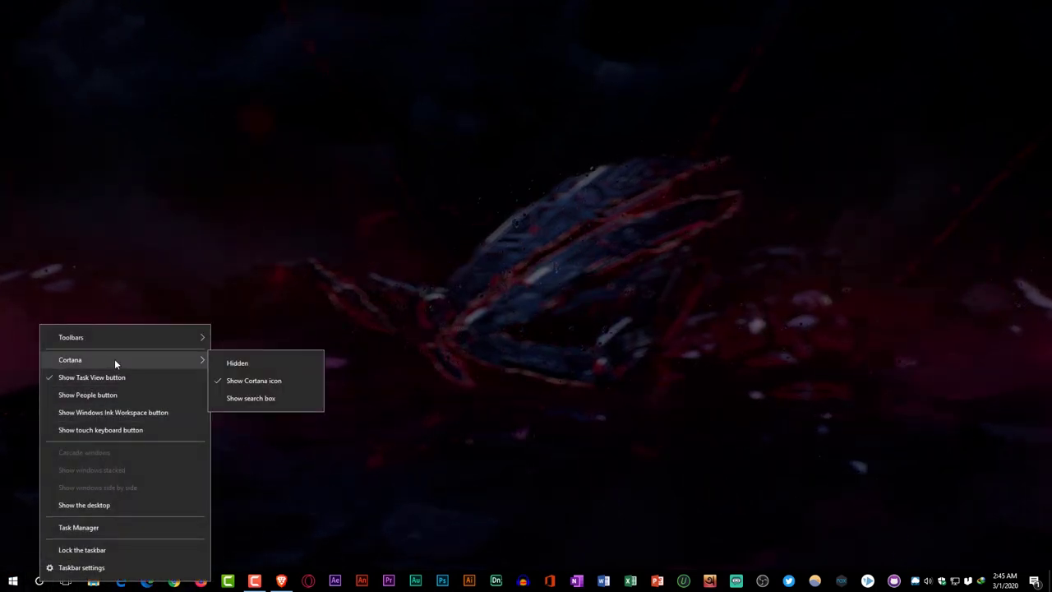
left_click(258, 360)
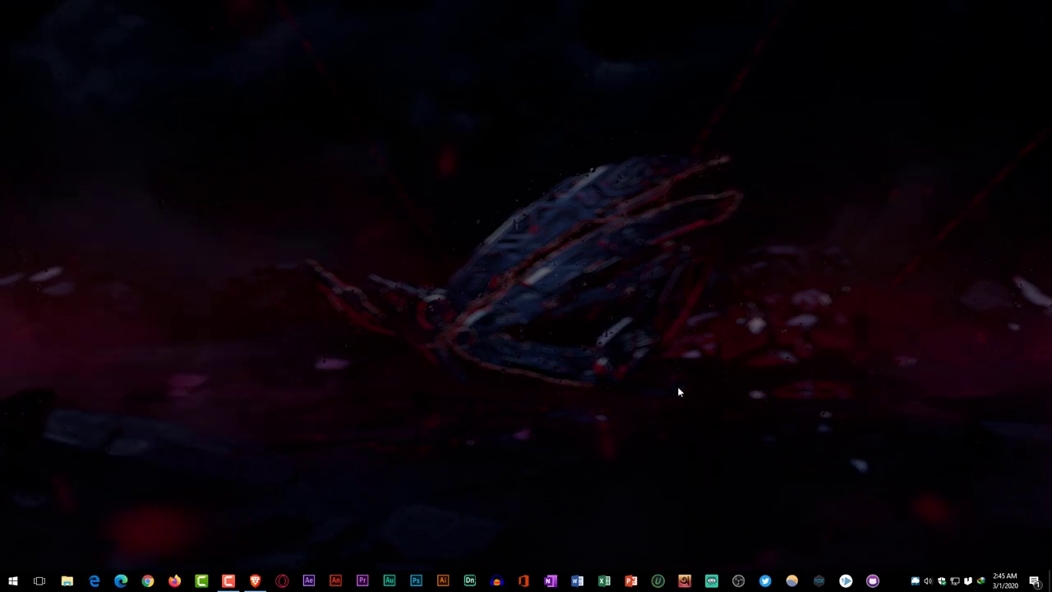
right_click(902, 583)
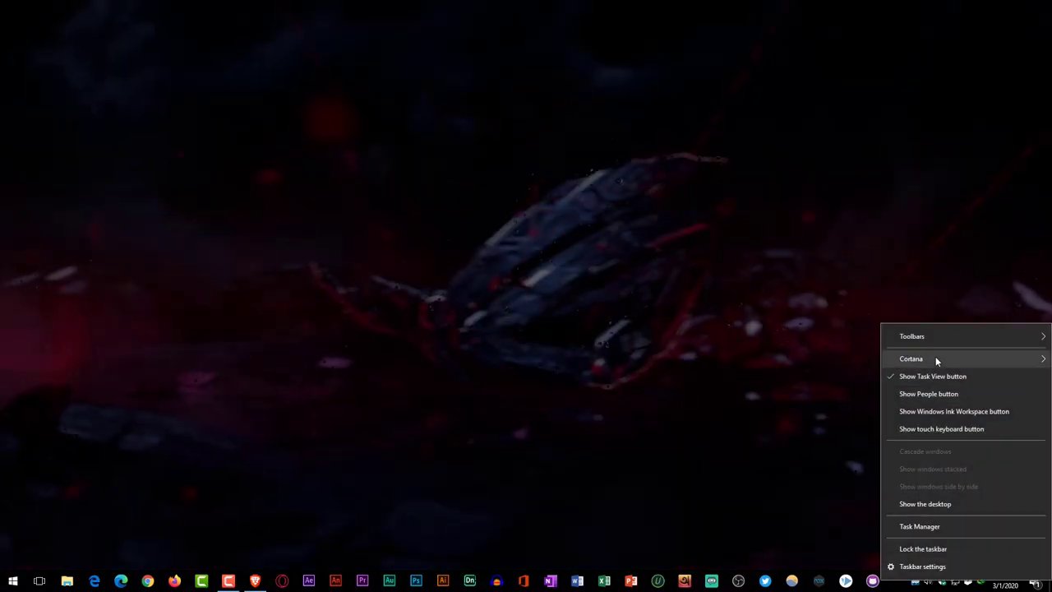
mouse_move(931, 357)
left_click(828, 363)
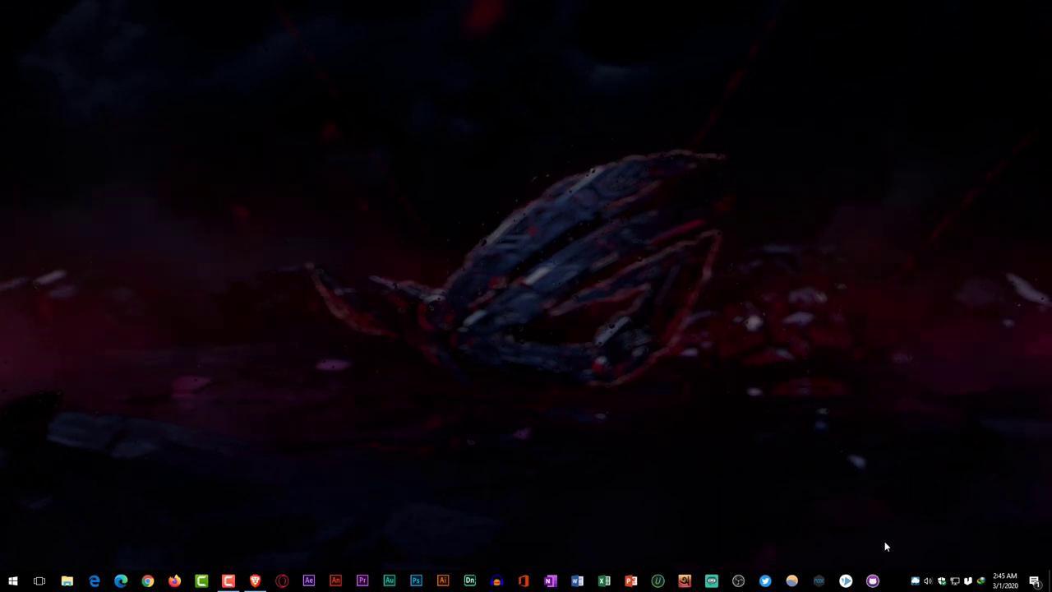
Switch to the browser and examine the ueli page in full screen, covering its features, plugins and available downloads
left_click(256, 580)
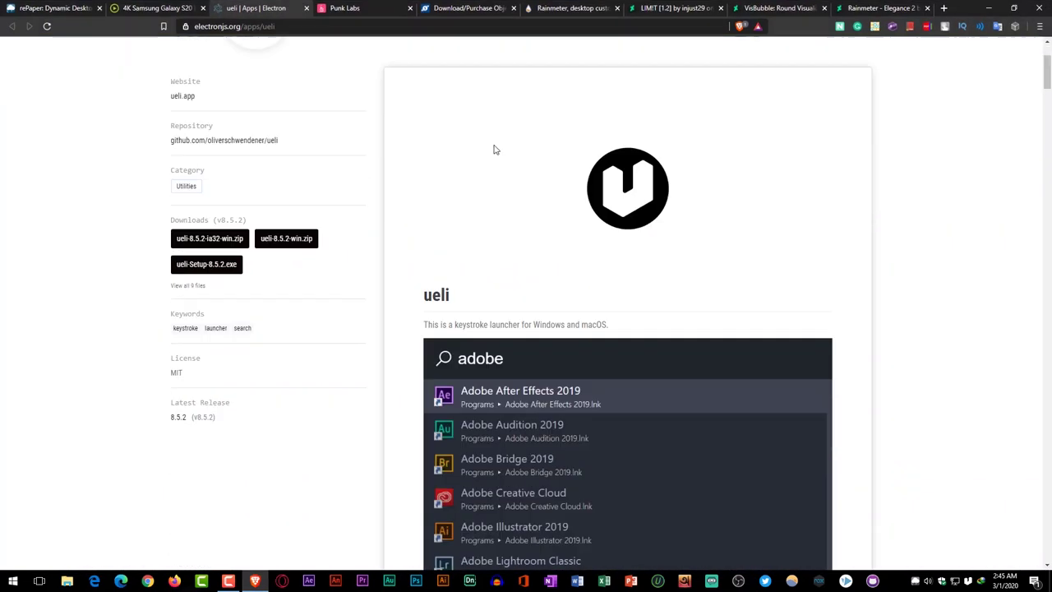
key("F11")
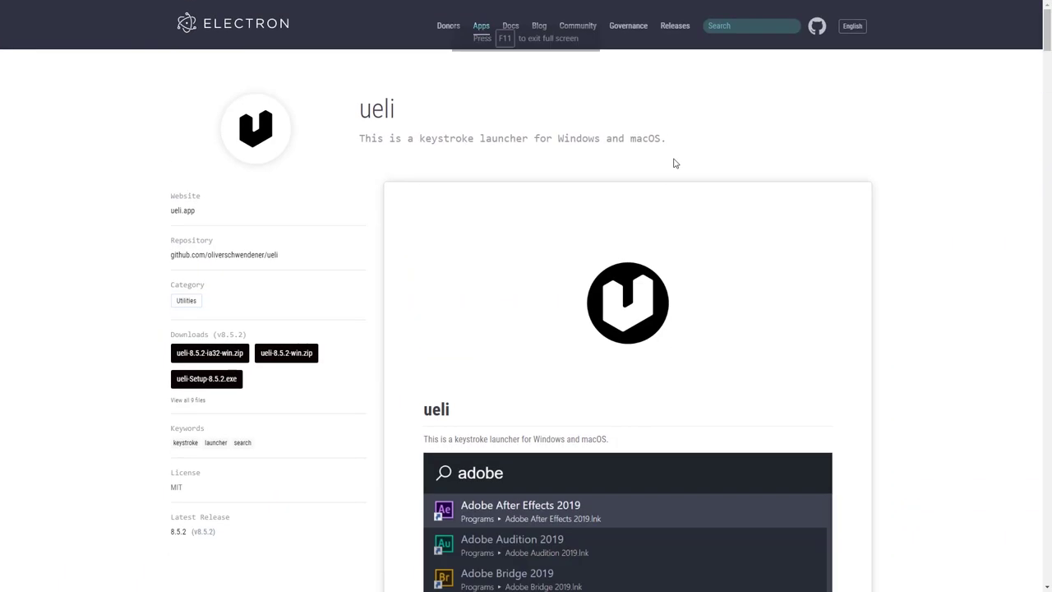
scroll(911, 155, "down", 1)
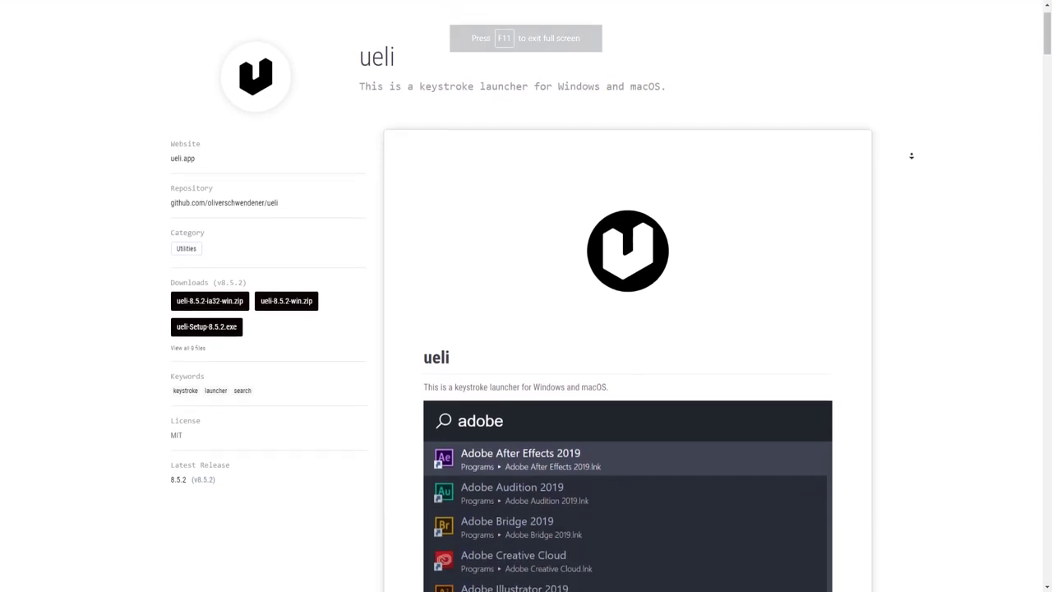
scroll(911, 155, "down", 10)
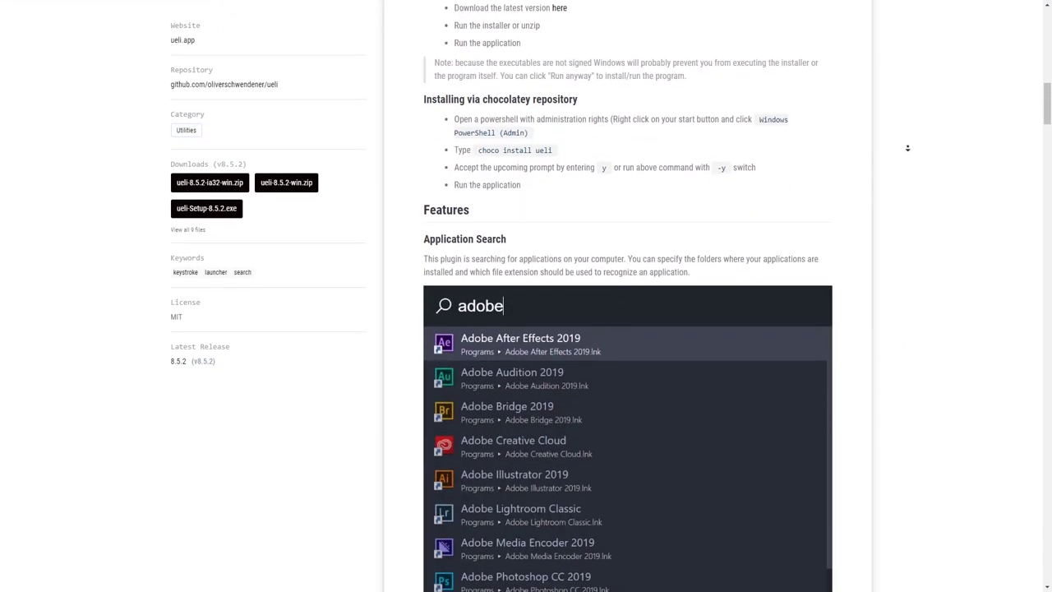
scroll(907, 148, "down", 12)
scroll(931, 155, "down", 10)
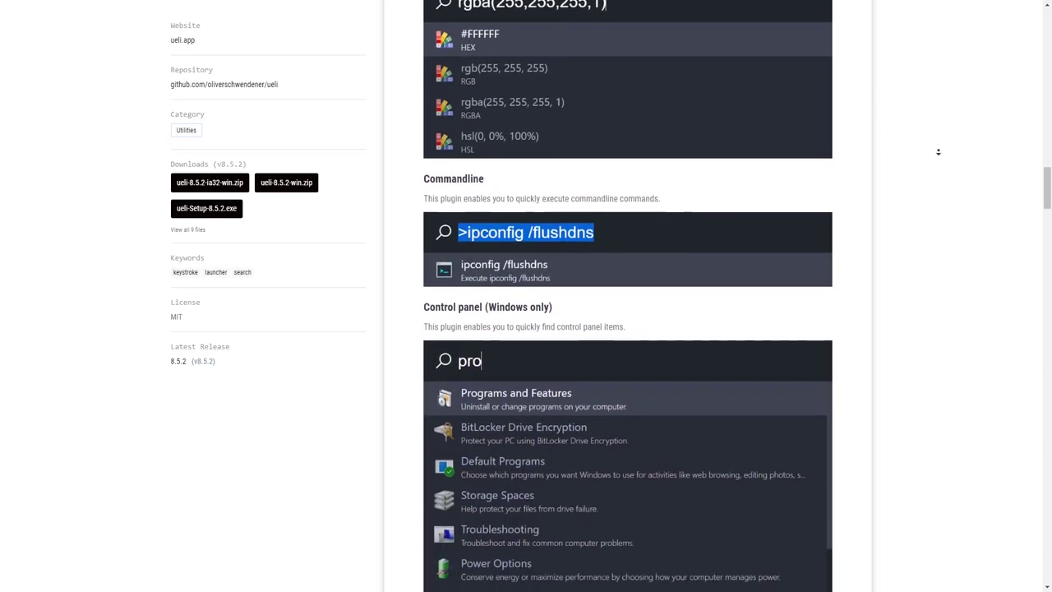
scroll(938, 152, "down", 14)
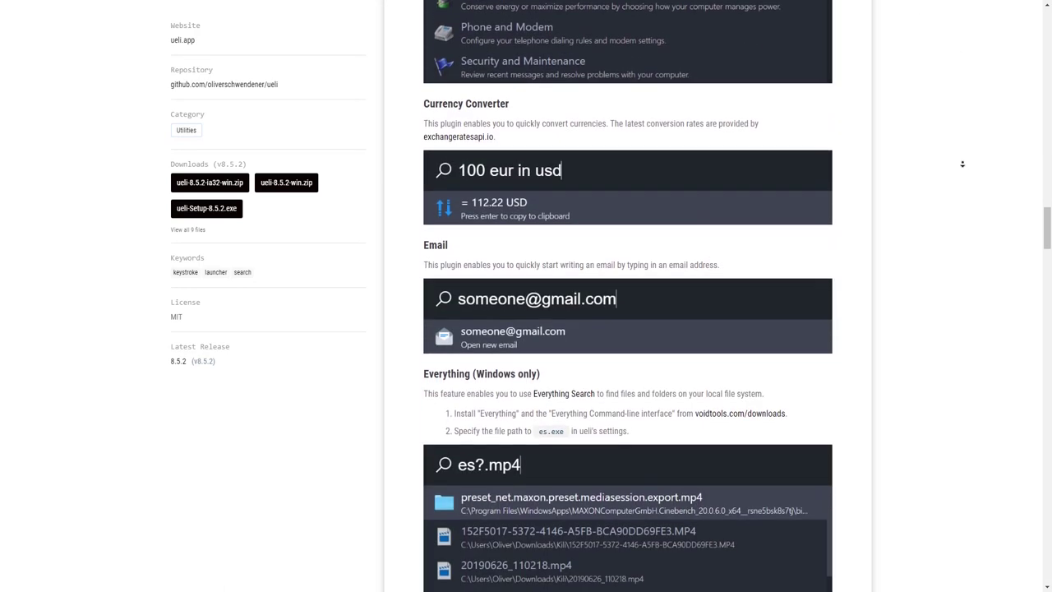
scroll(962, 164, "down", 14)
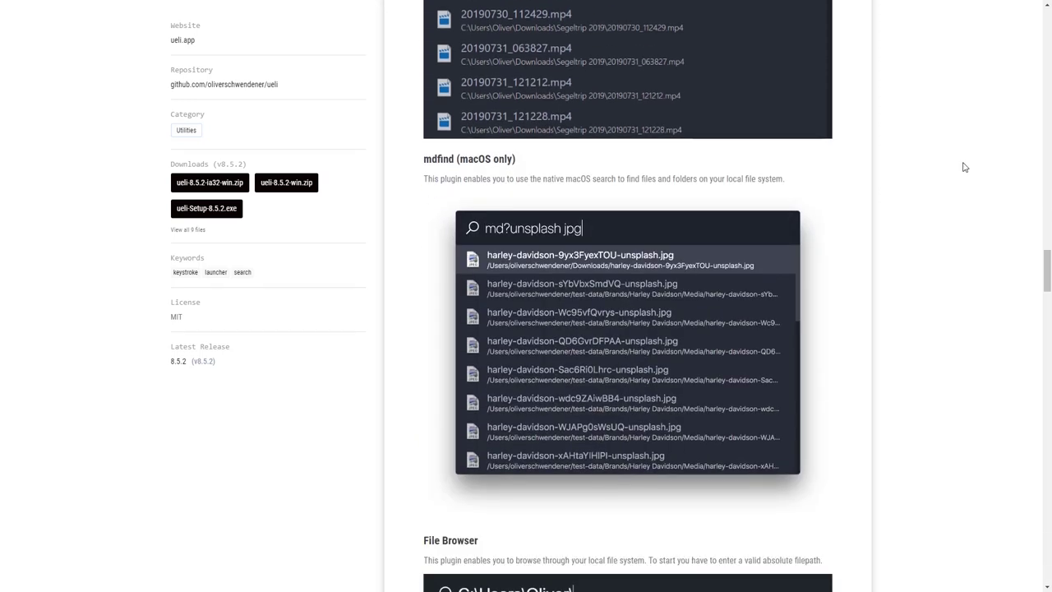
scroll(963, 167, "up", 16)
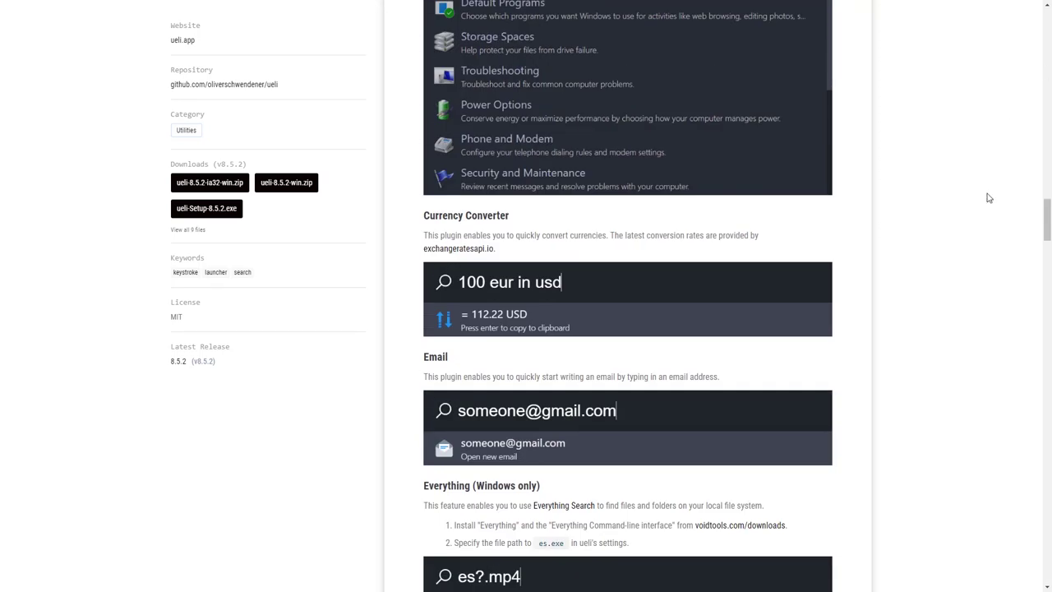
scroll(721, 197, "up", 3)
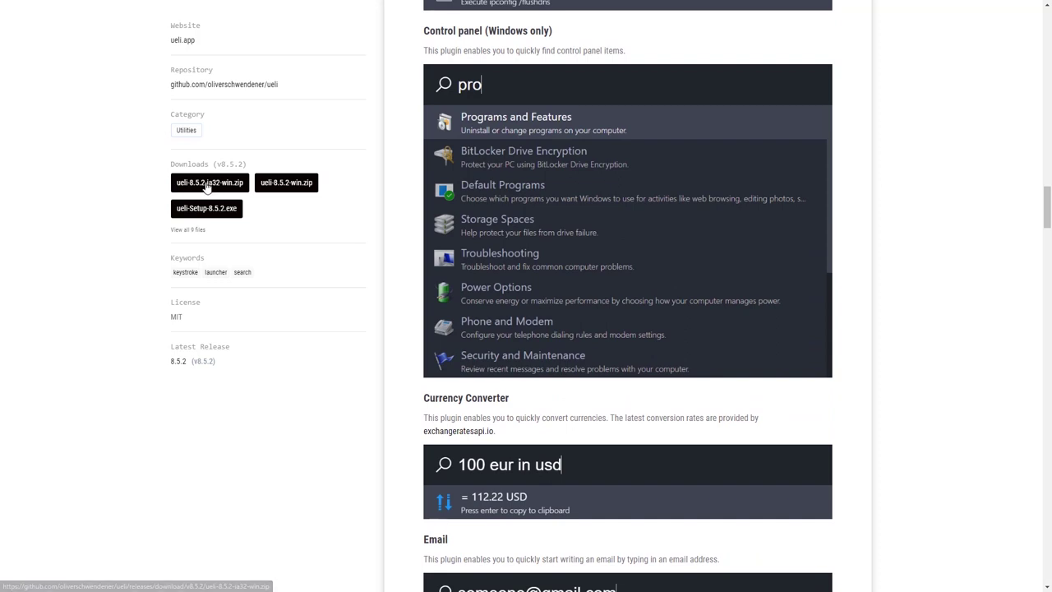
scroll(214, 186, "up", 5)
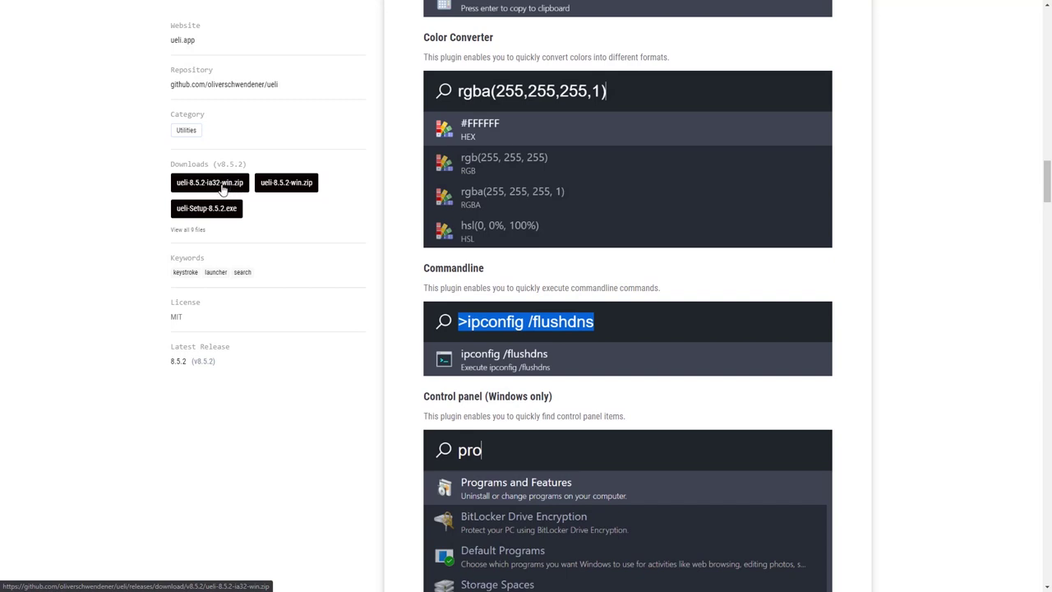
key("F11")
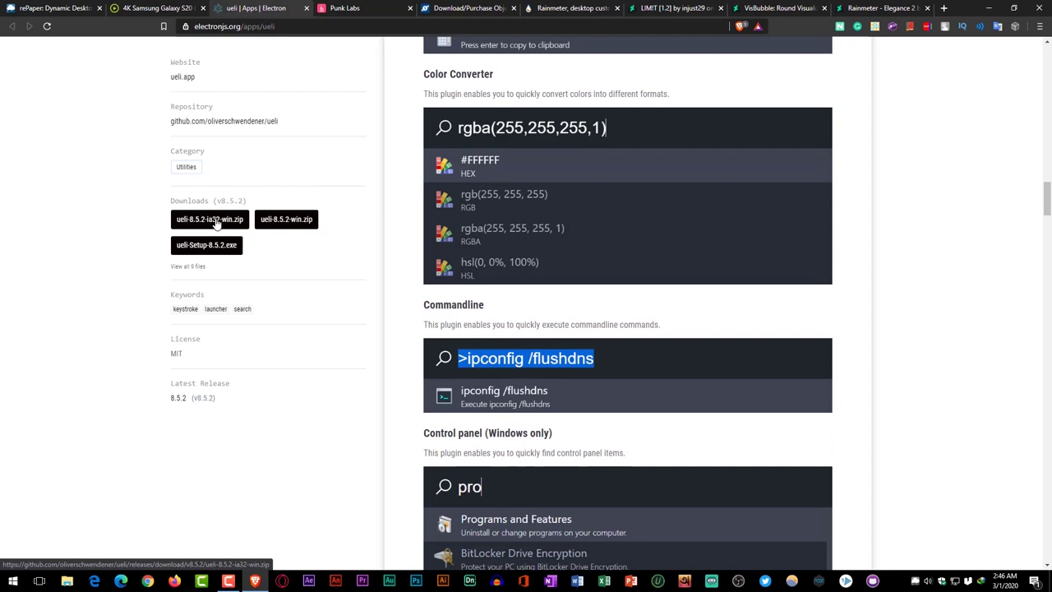
Try to download ueli-8.5.2-ia32-win.zip, and minimize the browser to return to the desktop
left_click(216, 228)
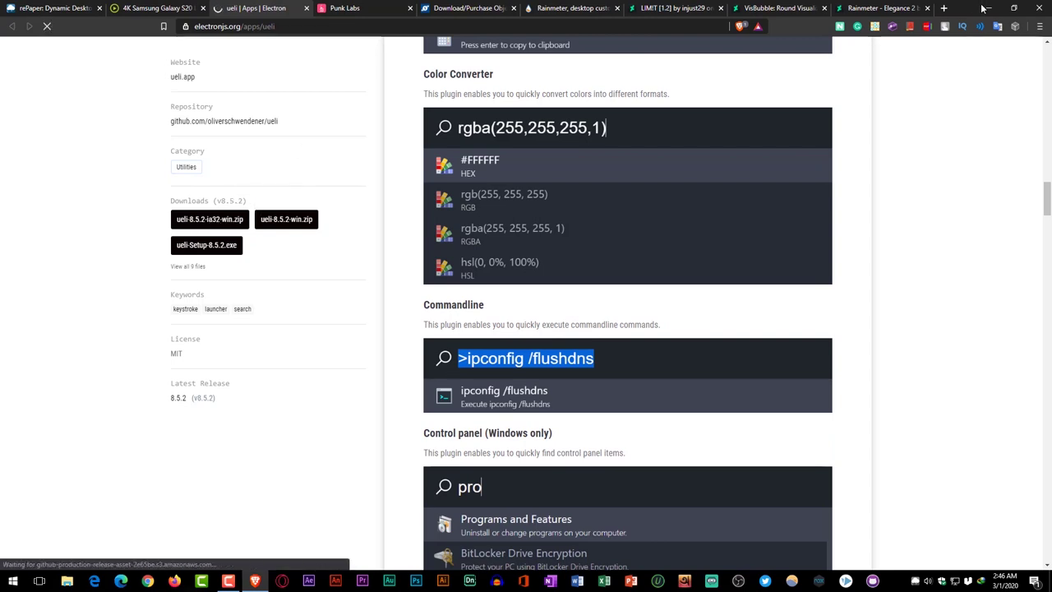
key("Escape")
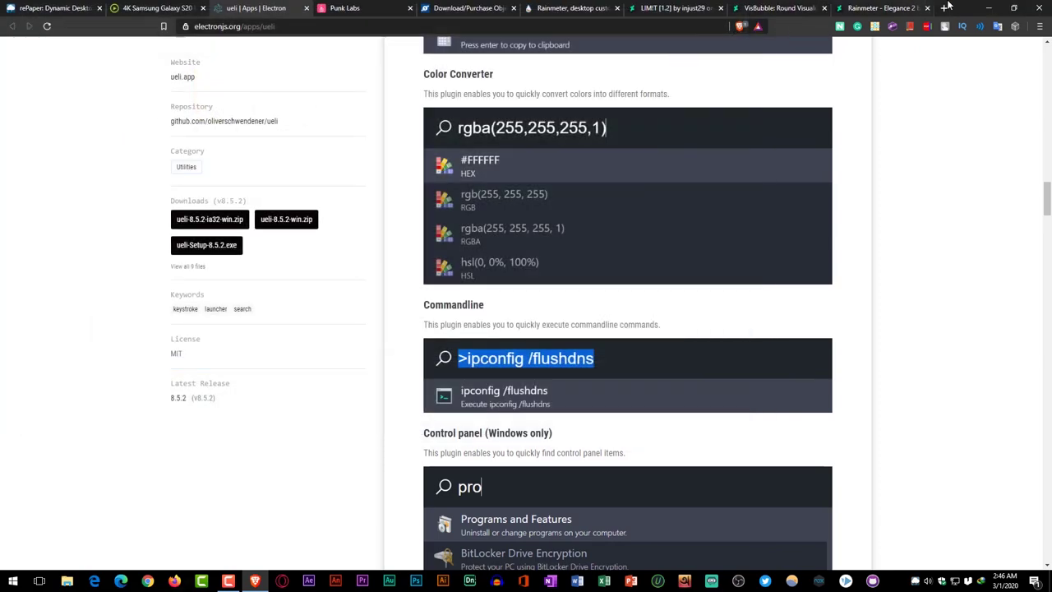
left_click(983, 7)
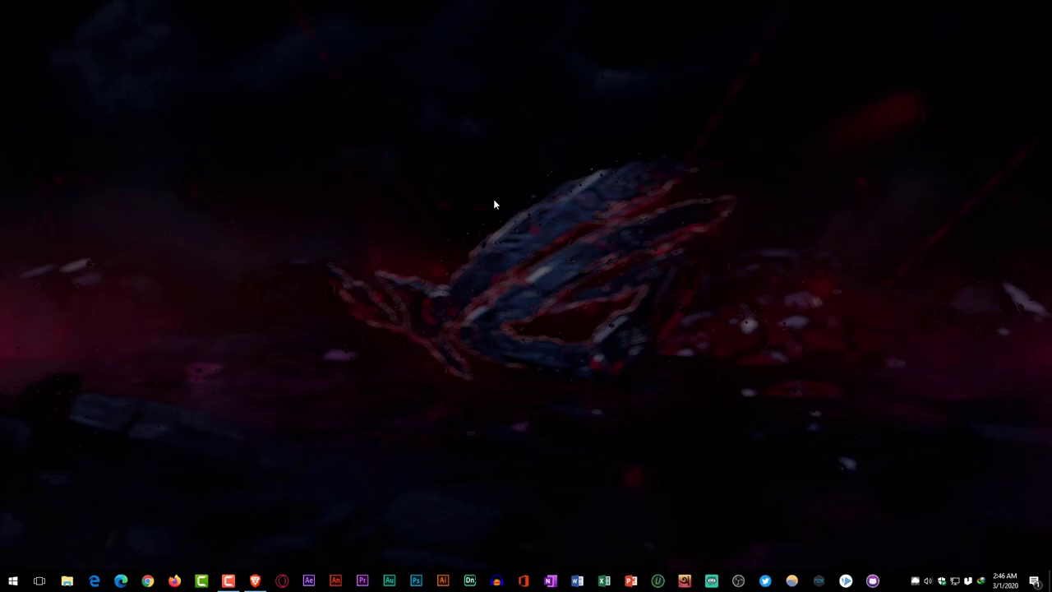
Search the ueli launcher for "adobe", look through the matching Adobe programs, and dismiss the launcher
key("alt+space")
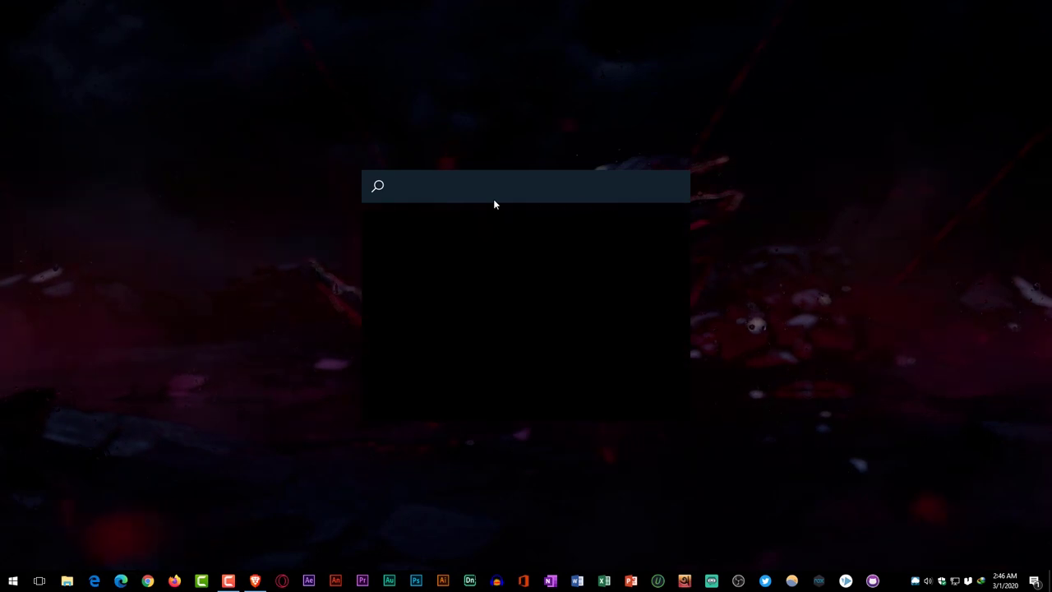
type("adobe")
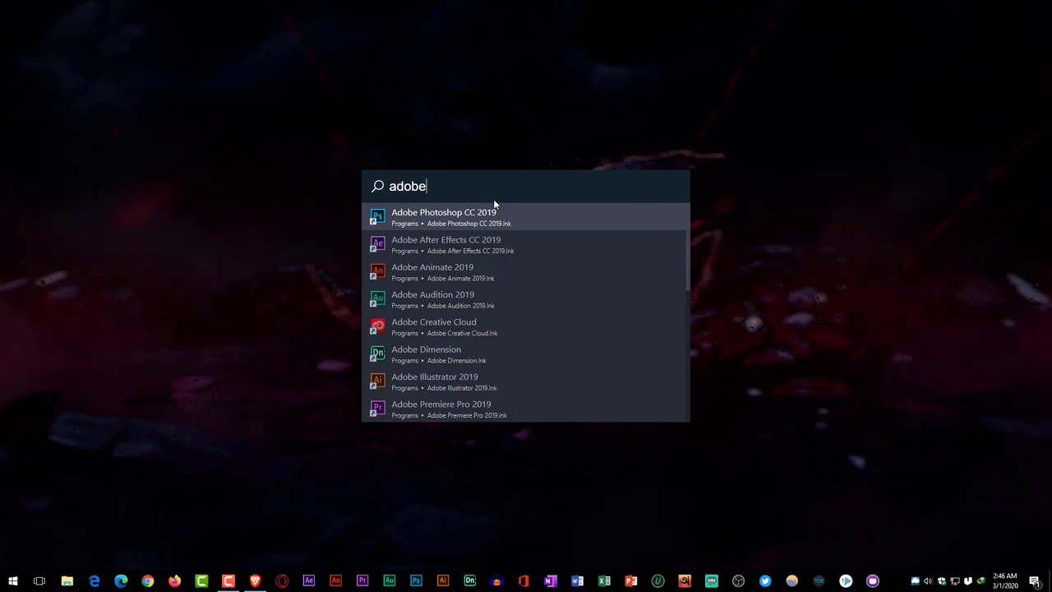
key("Down")
key("Down")
key("Down")
key("Down")
key("Down")
key("Down")
key("Up")
key("Up")
key("Up")
key("Down")
key("Up")
key("Down")
key("Down")
key("Down")
key("Down")
key("Down")
key("Down")
key("Down")
key("Down")
key("Down")
key("Down")
key("Down")
key("Down")
key("Down")
key("Up")
key("Up")
key("Up")
key("Up")
key("Up")
key("Up")
key("Up")
key("Up")
key("Up")
key("Up")
key("Up")
key("Up")
key("Up")
key("Up")
key("Up")
key("Up")
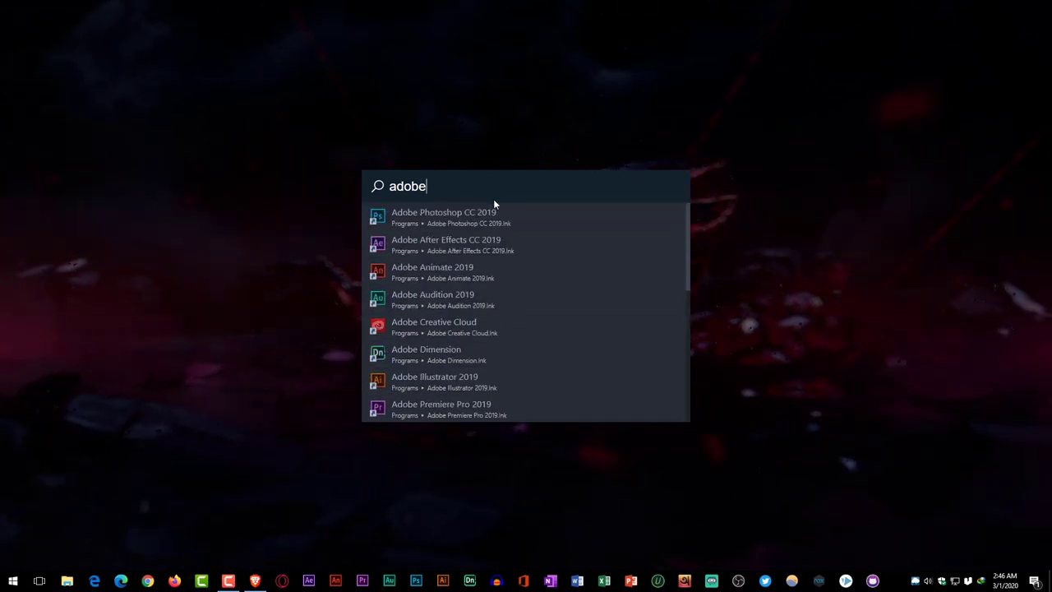
left_click(762, 366)
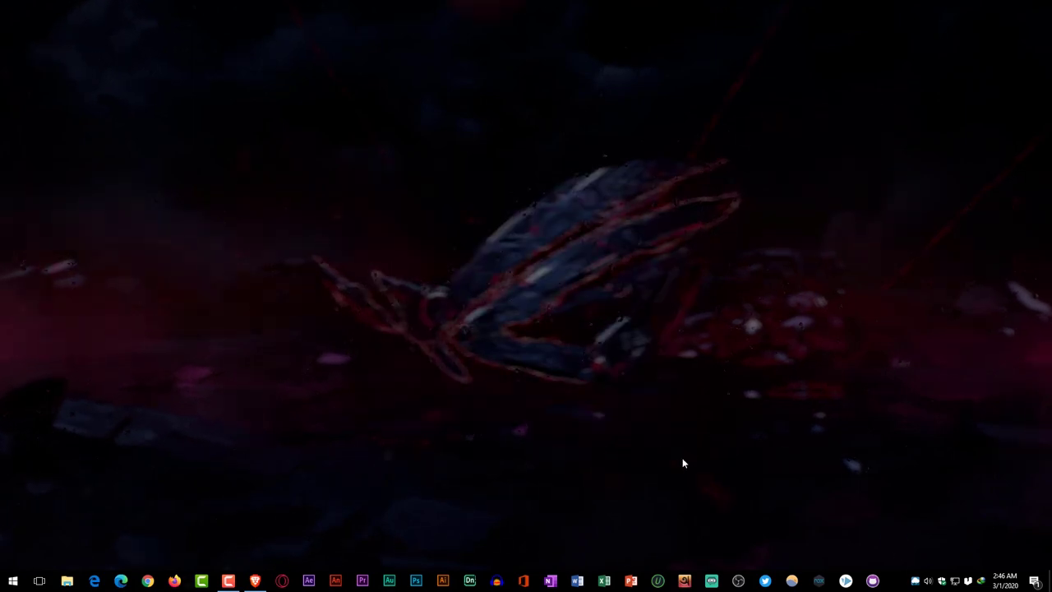
Switch to the Brave browser's ueli page, briefly bring up the launcher over it, and minimize the browser
left_click(255, 581)
scroll(862, 357, "up", 15)
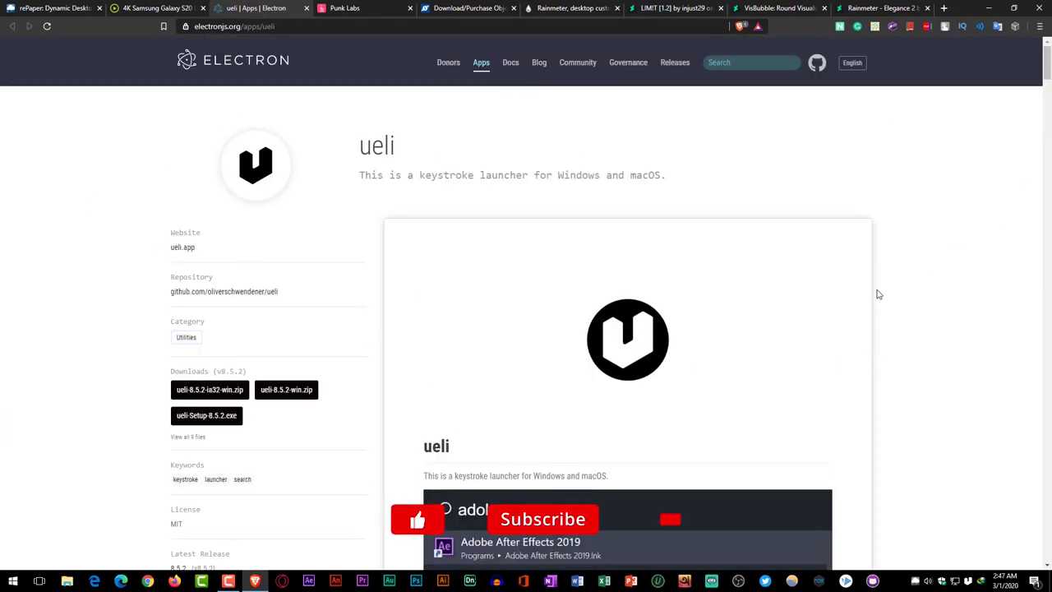
key("alt+space")
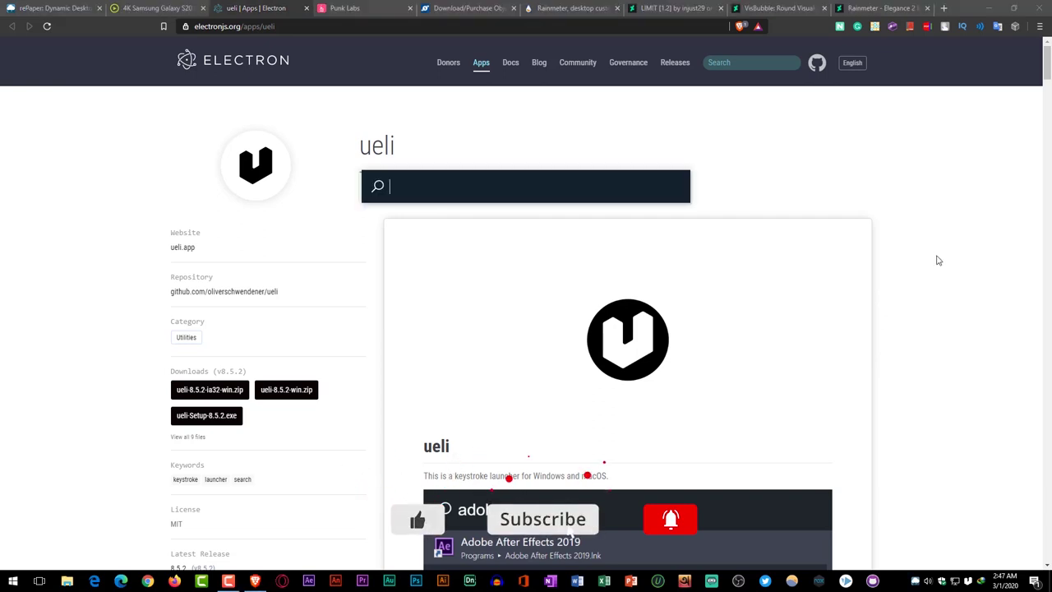
key("Escape")
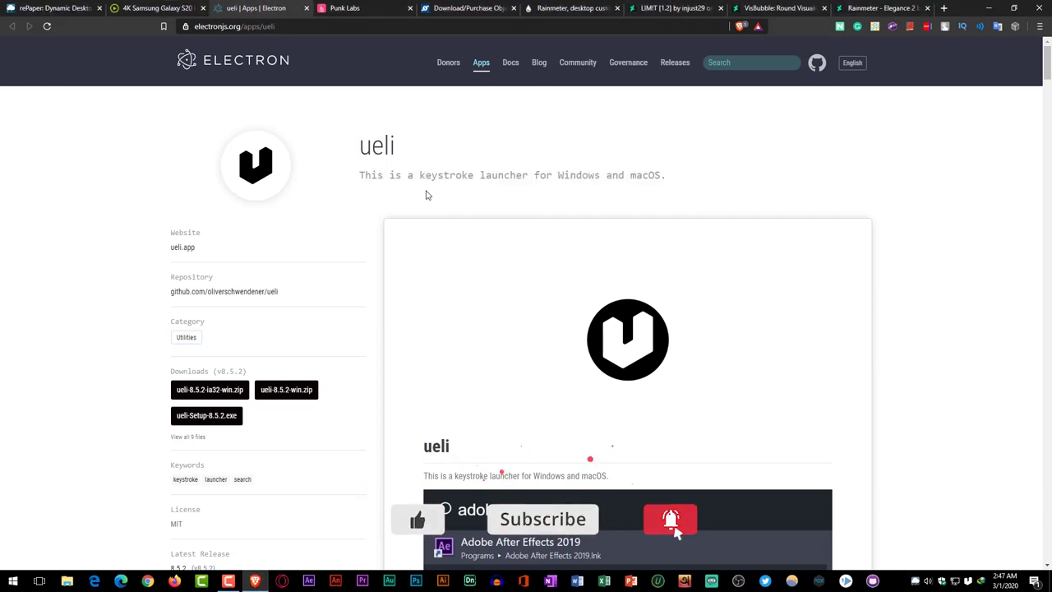
left_click(989, 8)
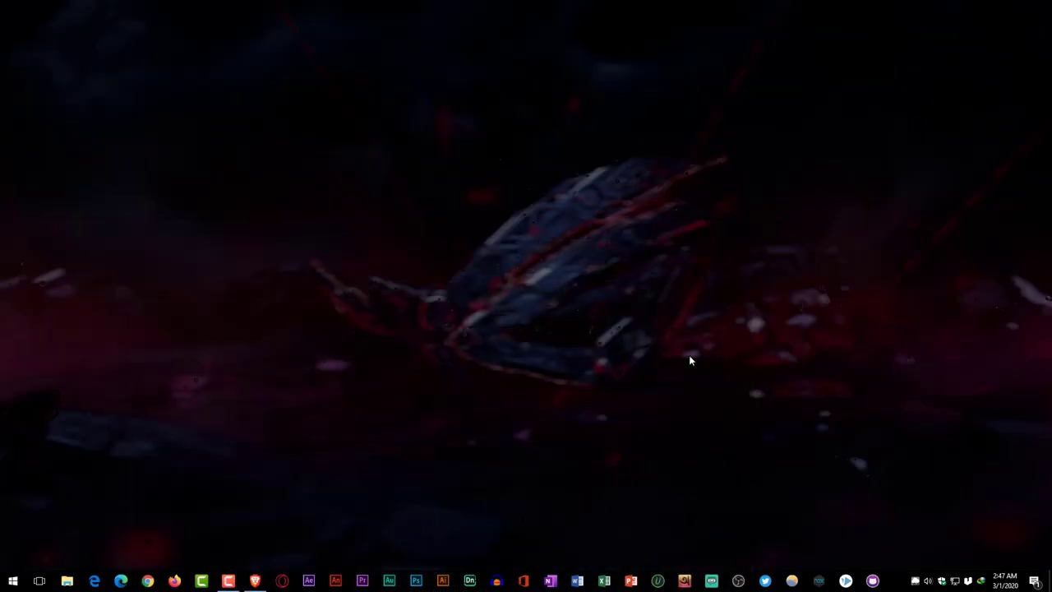
Search the ueli launcher for "con", open Control Panel from the results, and close its window
key("alt+space")
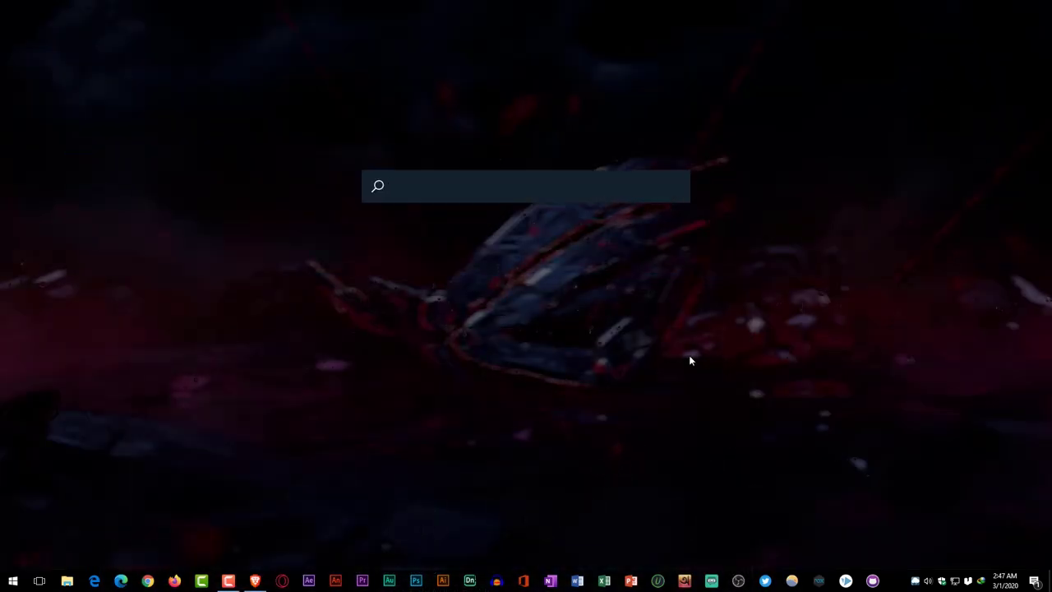
type("con")
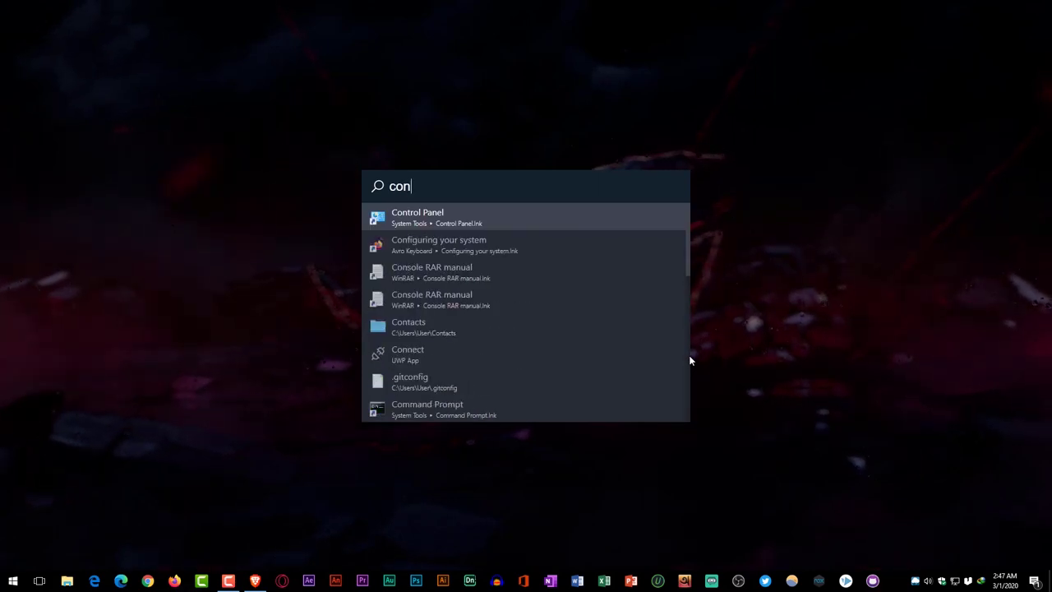
key("Return")
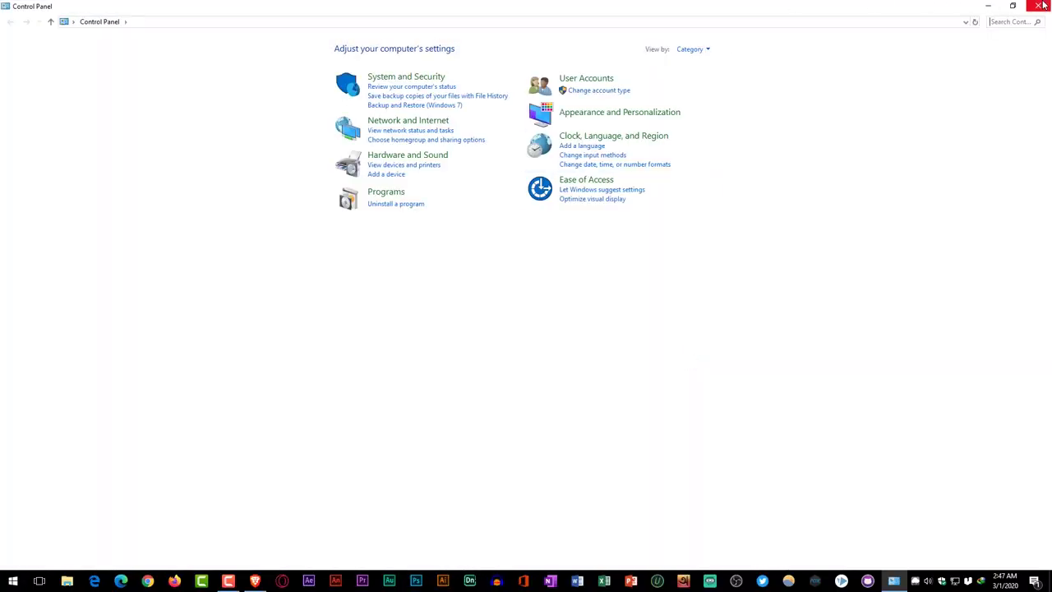
left_click(1042, 6)
Open ueli's settings and set the color theme's user input background color to #4DA7FA
right_click(968, 582)
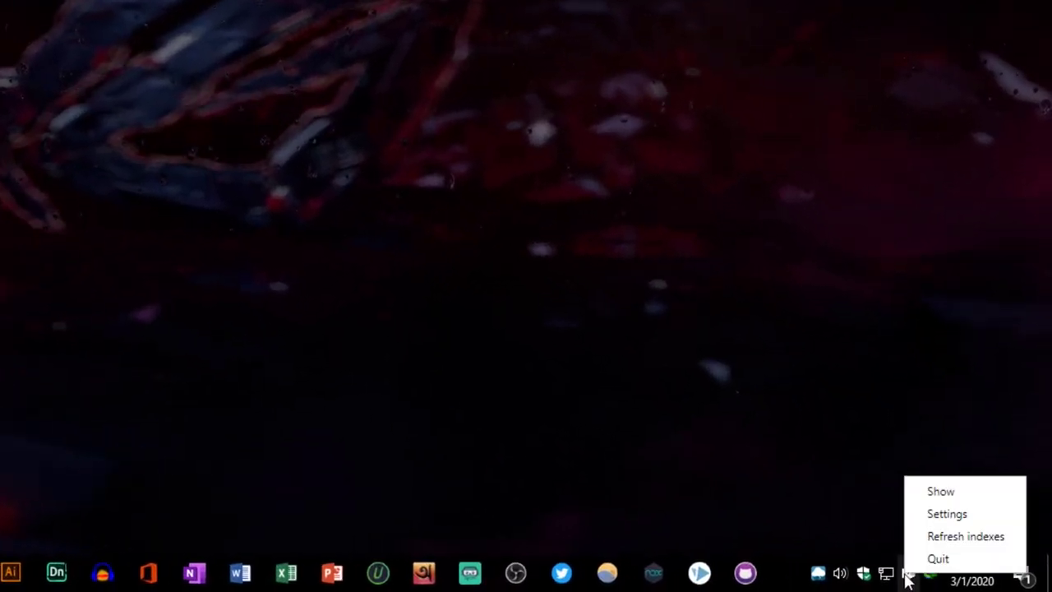
left_click(946, 513)
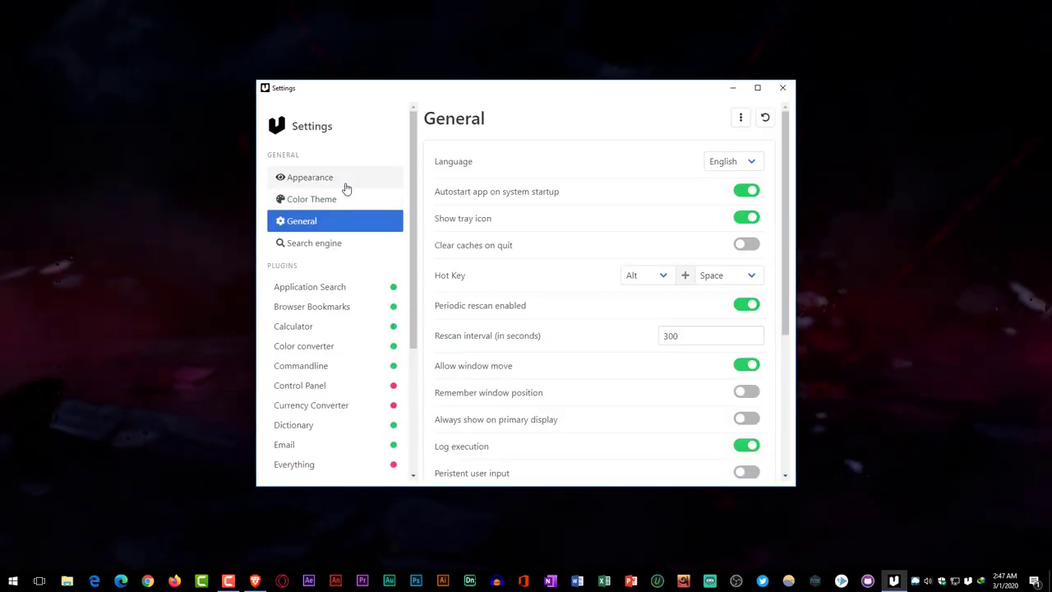
left_click(341, 178)
left_click(345, 201)
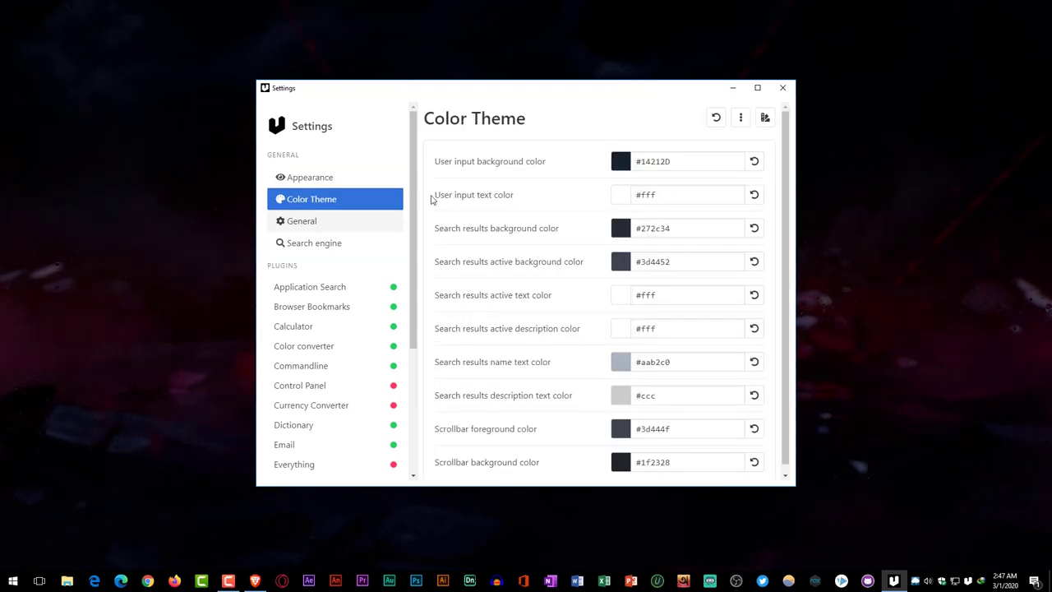
left_click(621, 168)
left_click(571, 222)
left_click(614, 384)
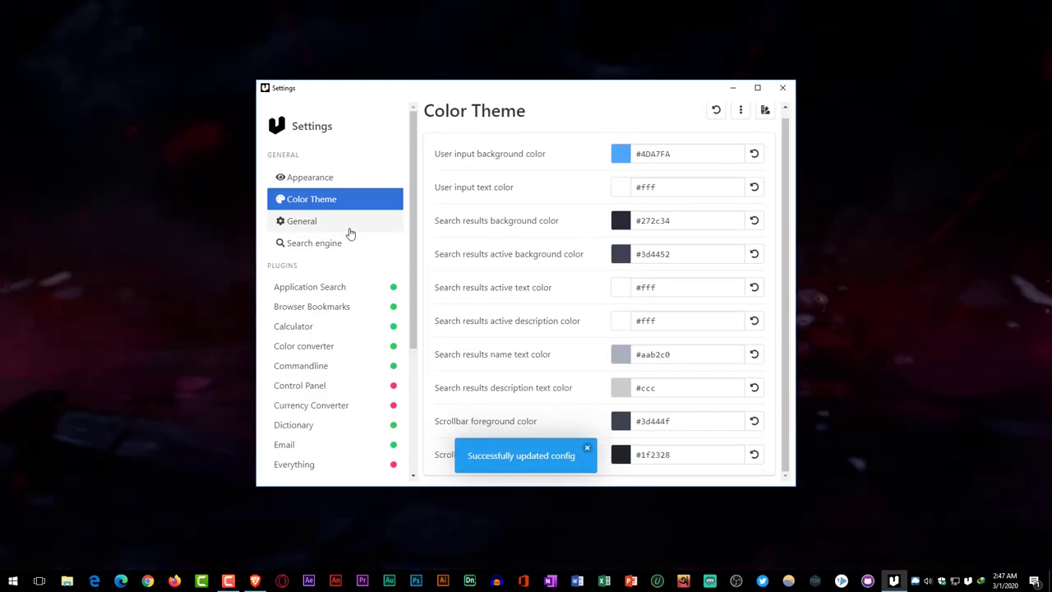
Examine ueli's General and Search engine settings, and close the settings window
left_click(351, 227)
left_click(352, 244)
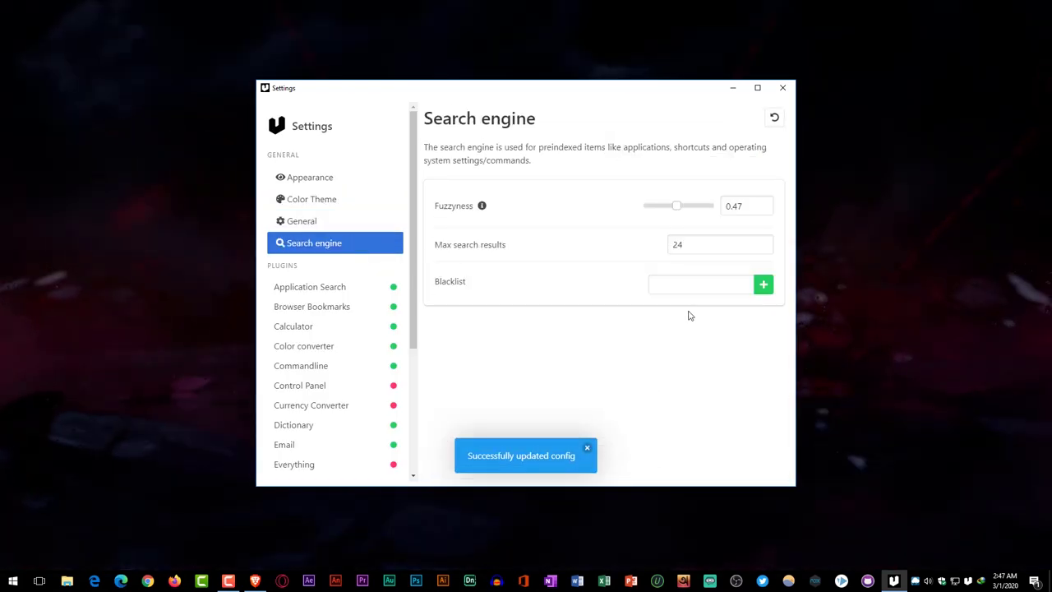
left_click(372, 230)
key("alt+F4")
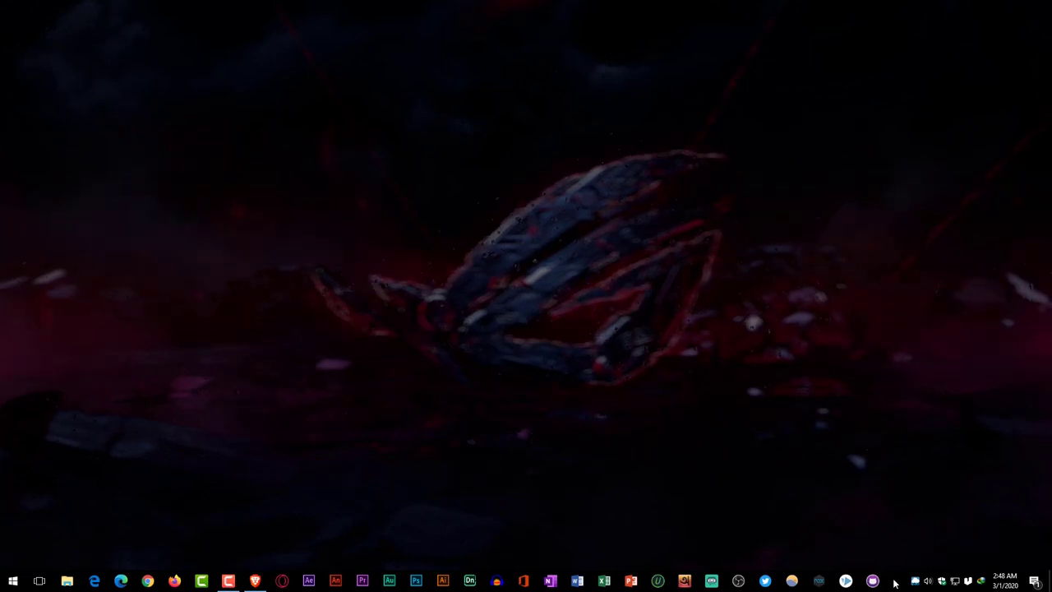
Unlock the taskbar in the taskbar settings and move it to the top edge of the screen
right_click(895, 582)
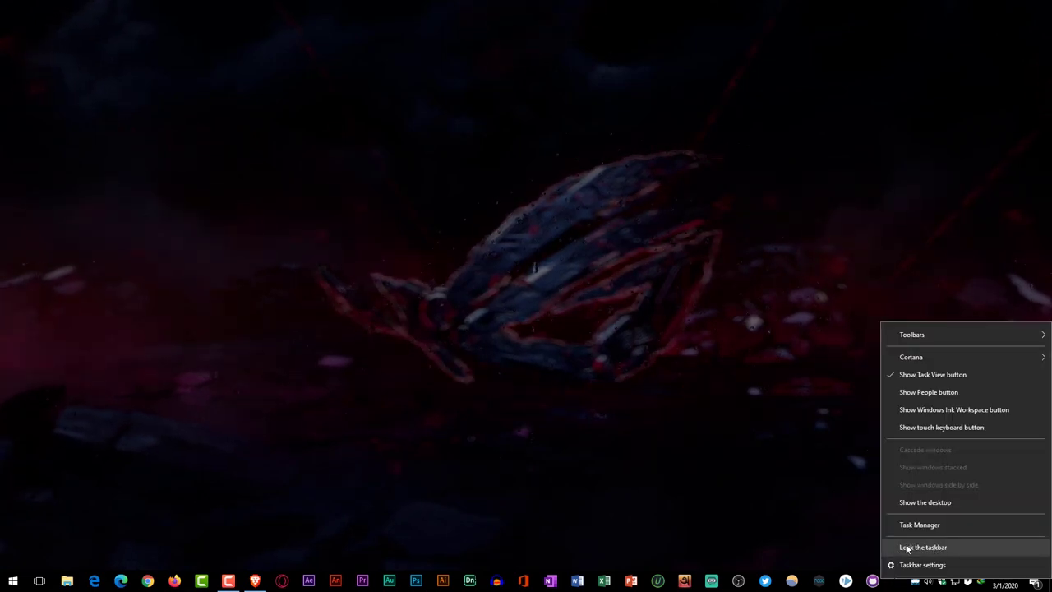
left_click(903, 547)
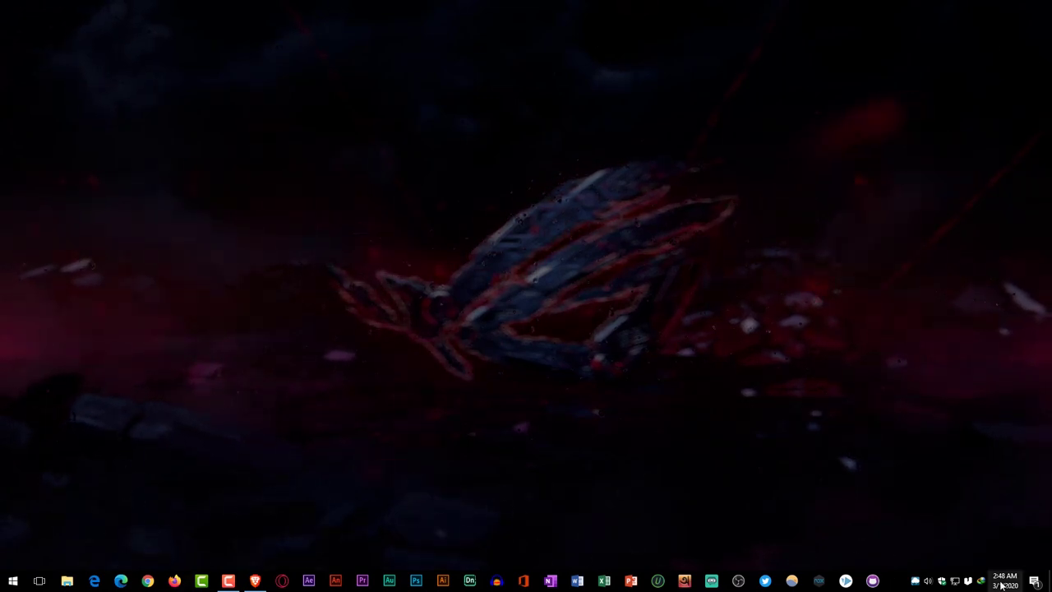
right_click(904, 581)
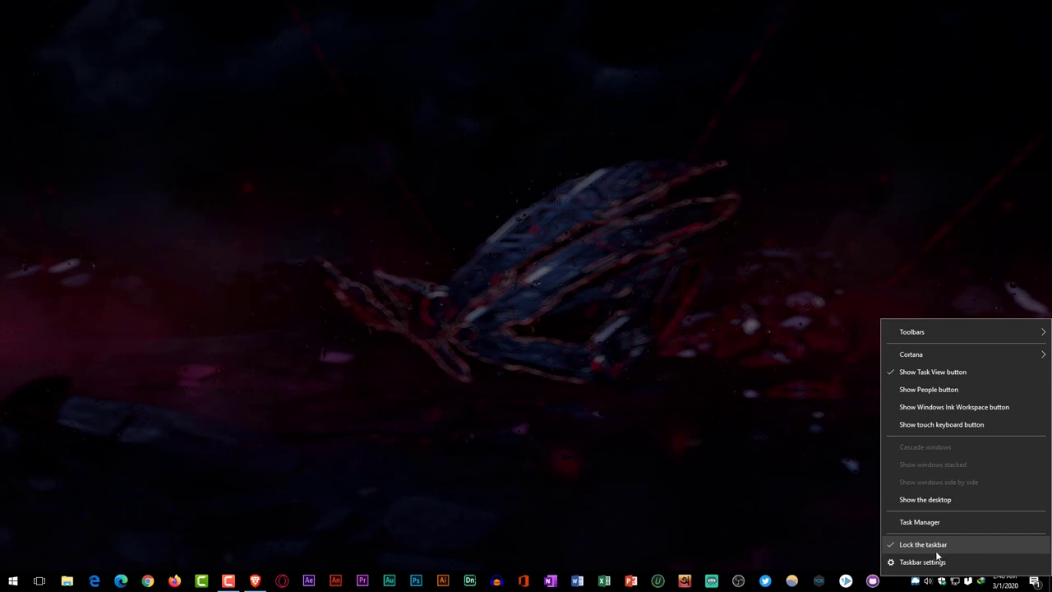
left_click(929, 561)
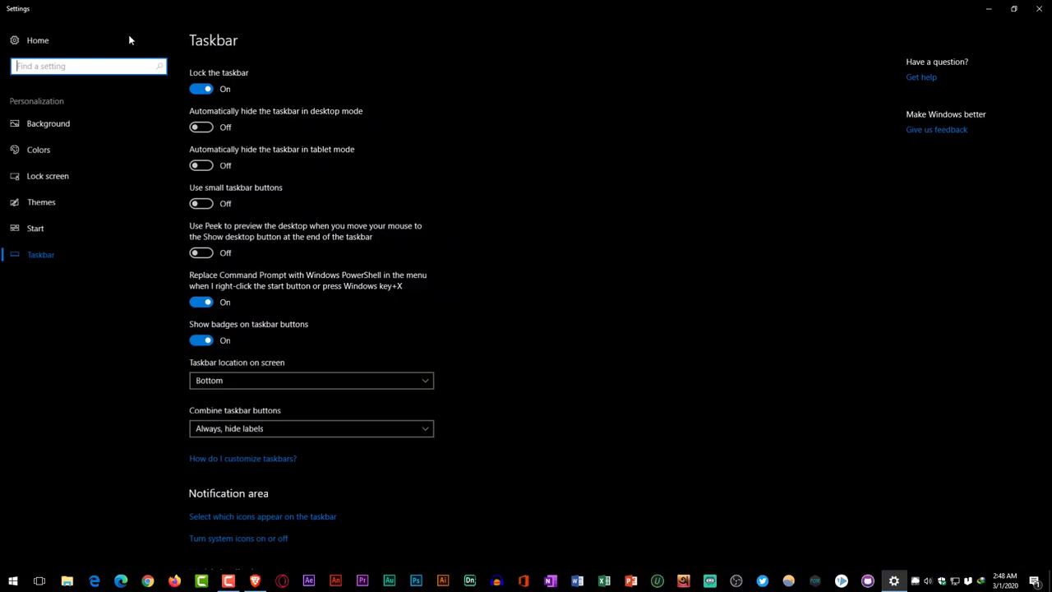
left_click(202, 89)
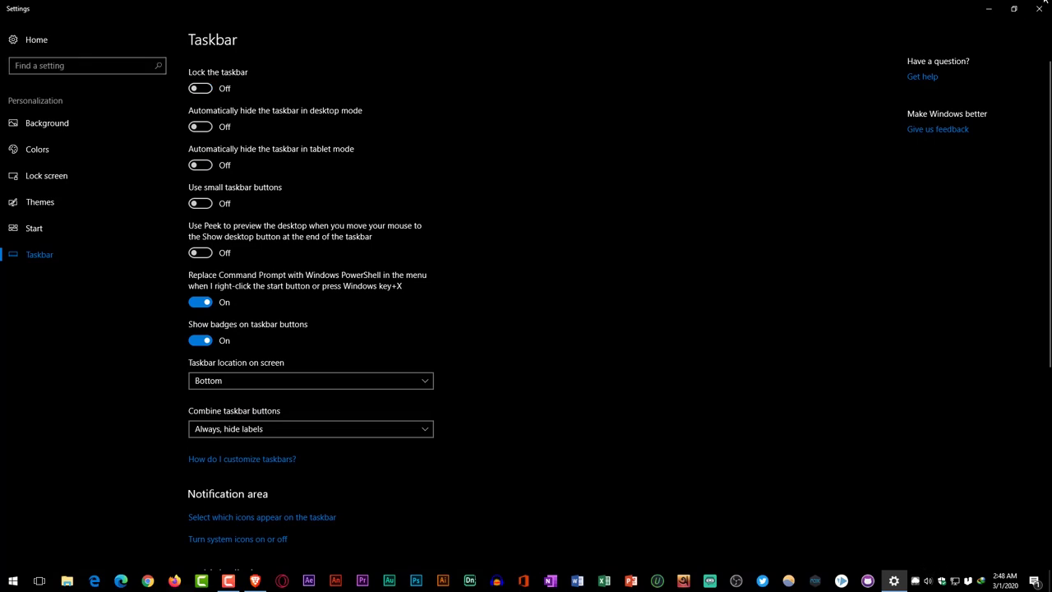
left_click(1042, 5)
left_click_drag(892, 589, 707, 4)
left_click_drag(284, 155, 632, 6)
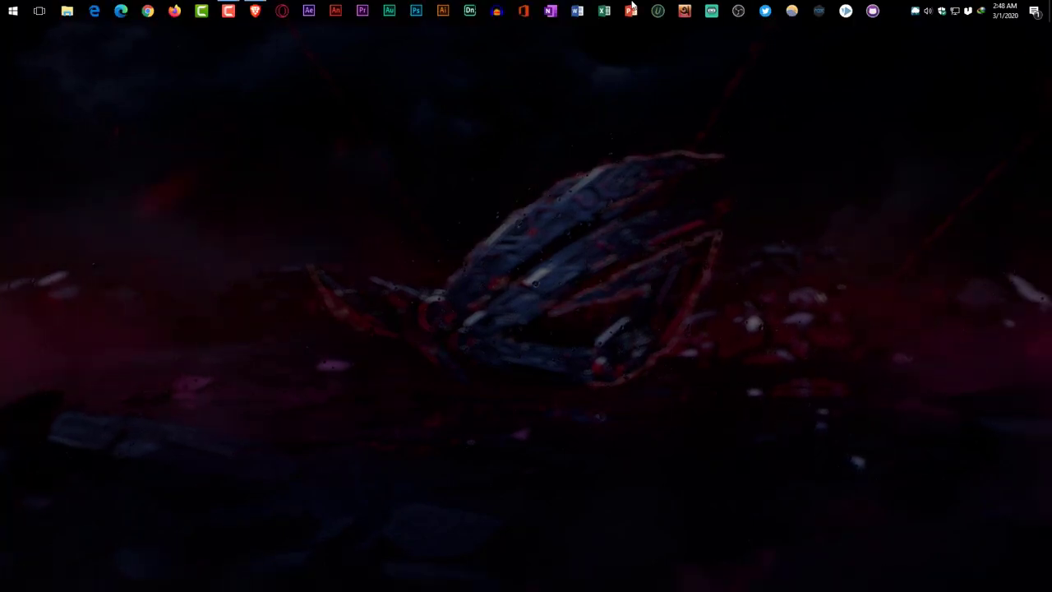
Open the taskbar settings from the relocated taskbar
right_click(892, 10)
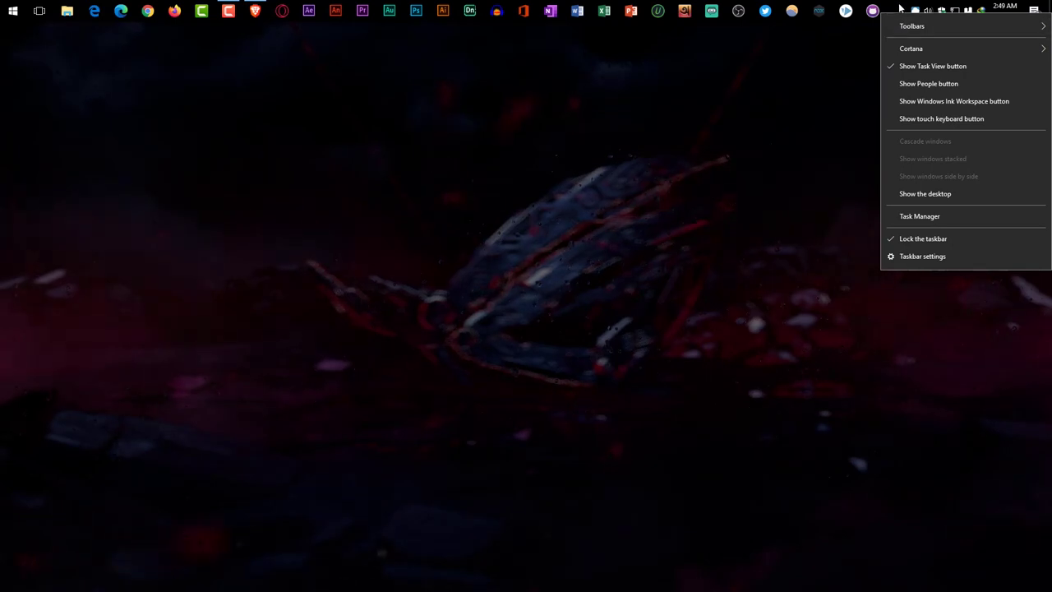
left_click(898, 13)
right_click(898, 13)
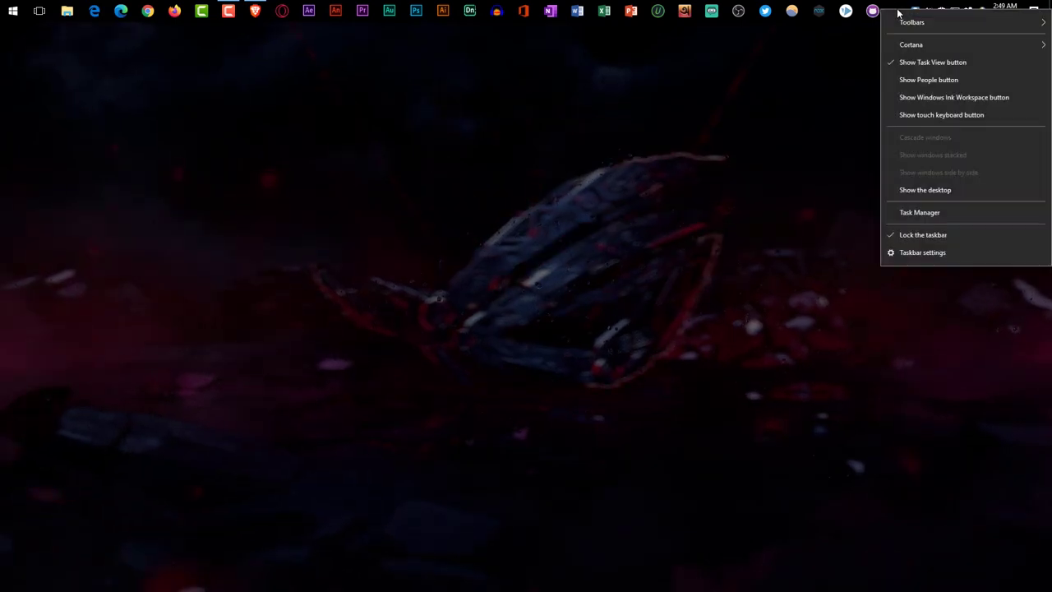
left_click(951, 252)
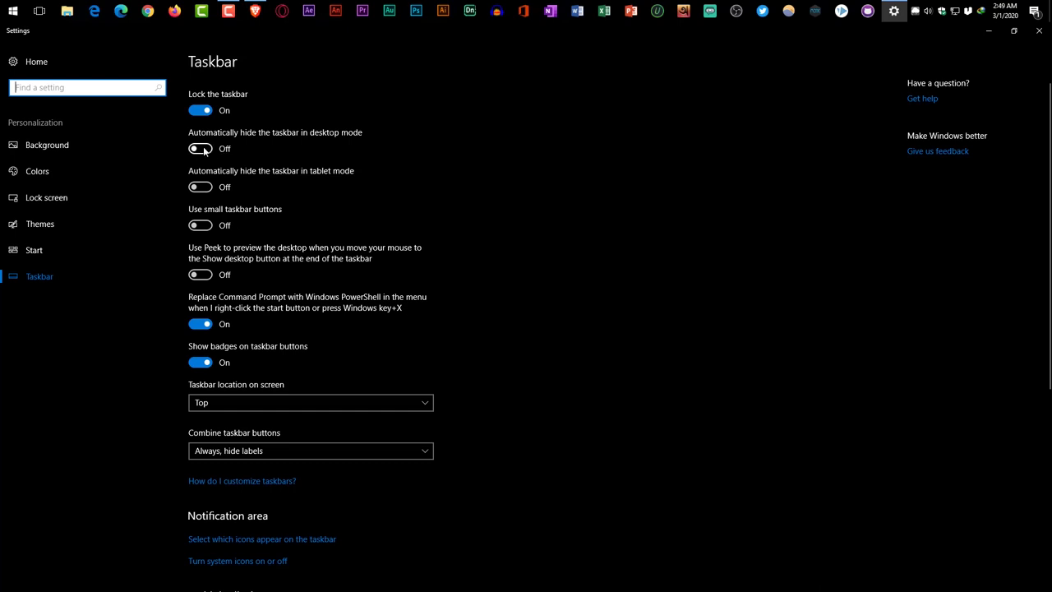
Turn on automatic hiding of the taskbar in desktop mode, check it on the desktop, and turn it off again
left_click(349, 137)
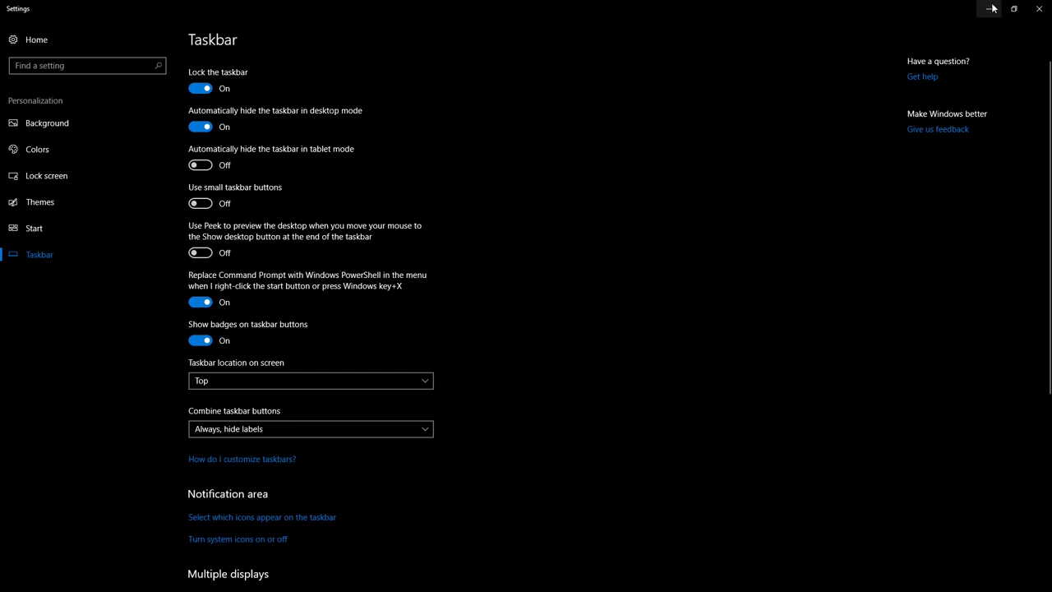
left_click(990, 8)
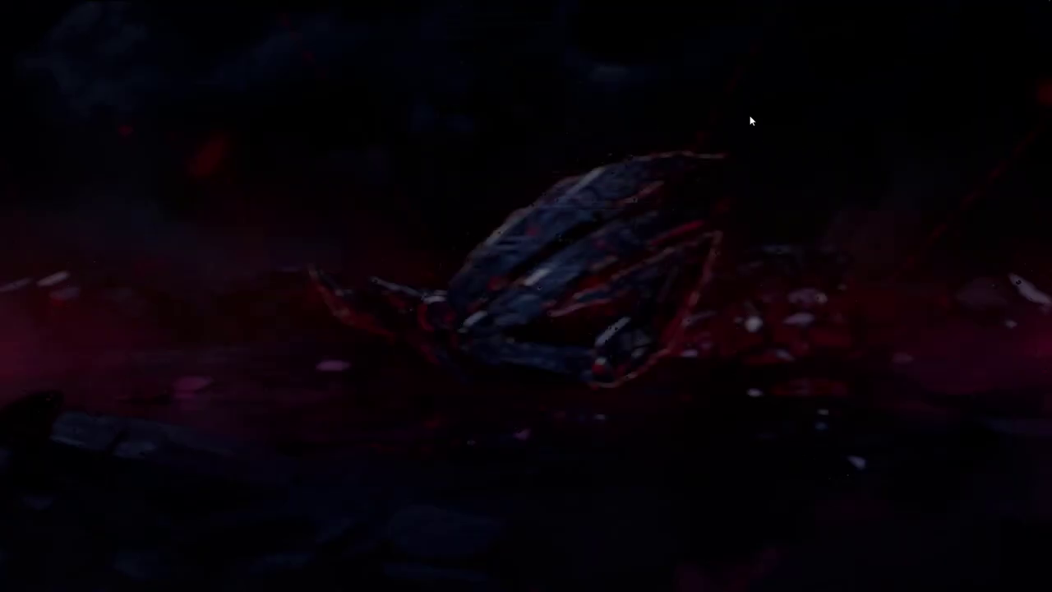
left_click(887, 10)
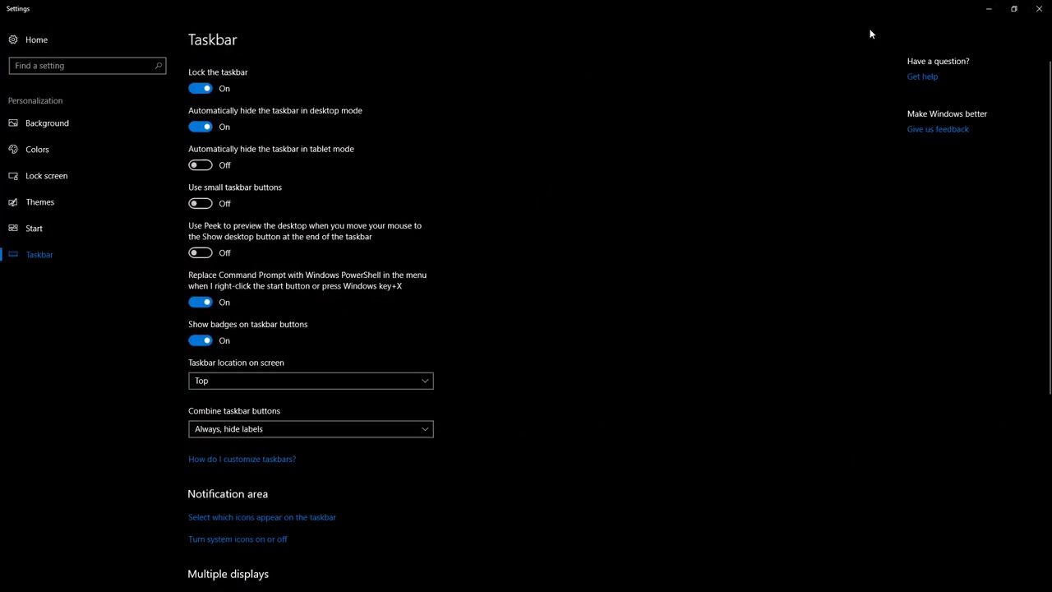
left_click(202, 128)
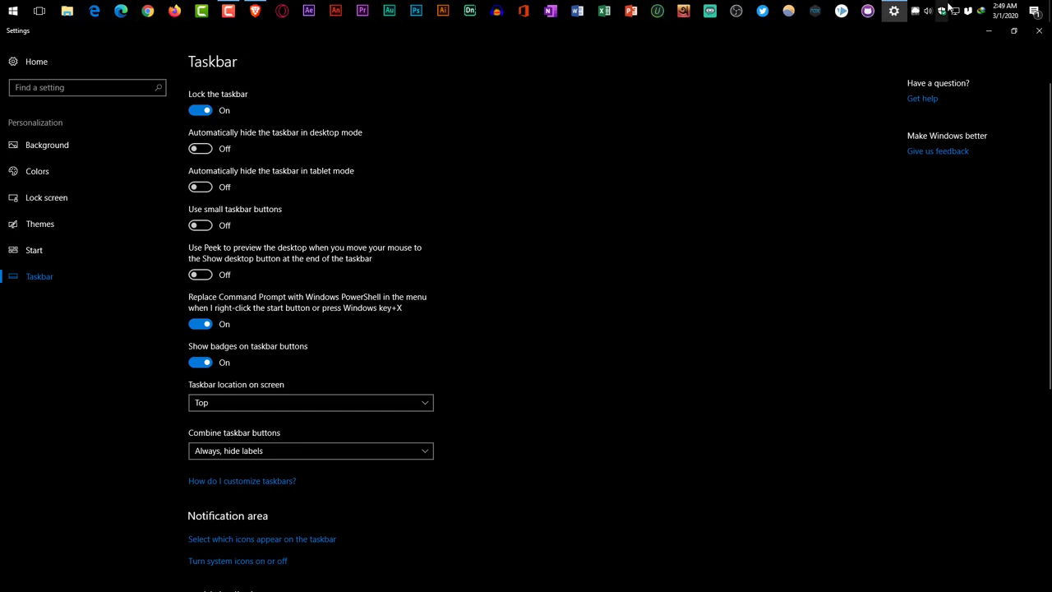
Turn on small taskbar buttons, and open the selection of icons that appear on the taskbar to compare with the volume icon
left_click(199, 226)
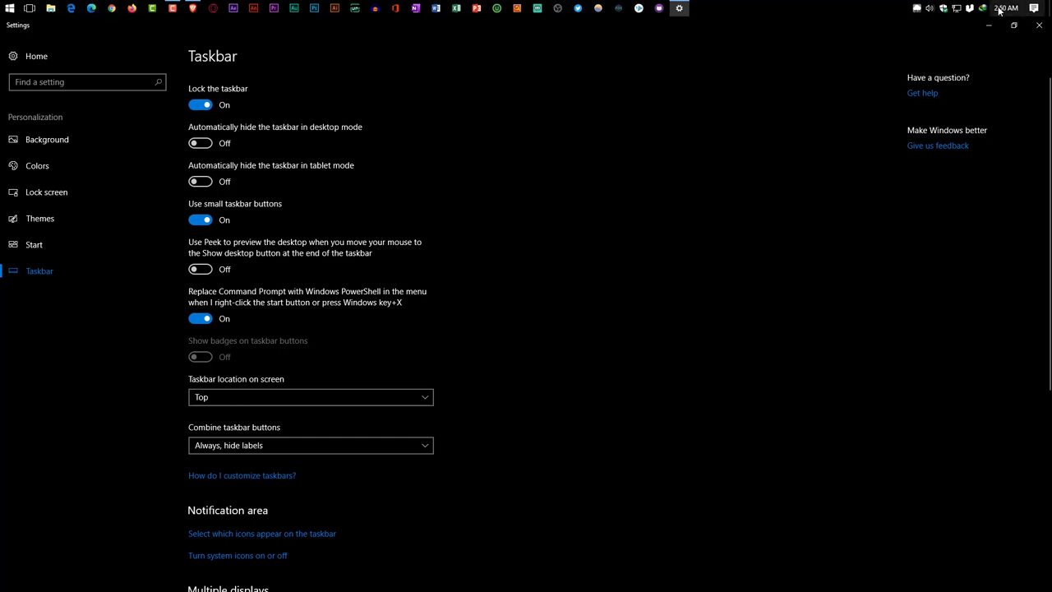
scroll(481, 277, "down", 5)
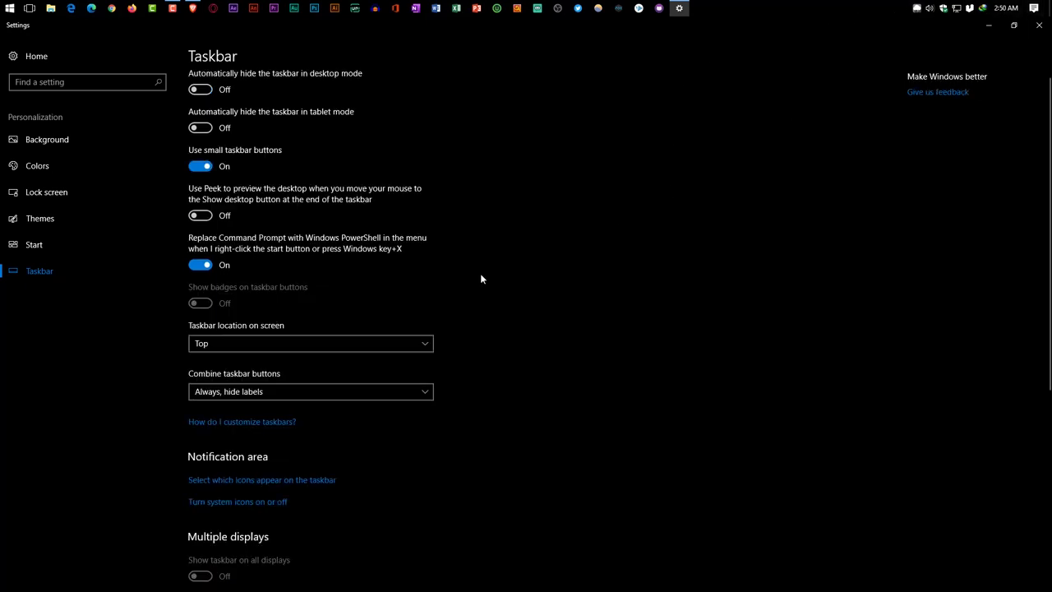
scroll(361, 259, "up", 5)
scroll(298, 323, "down", 3)
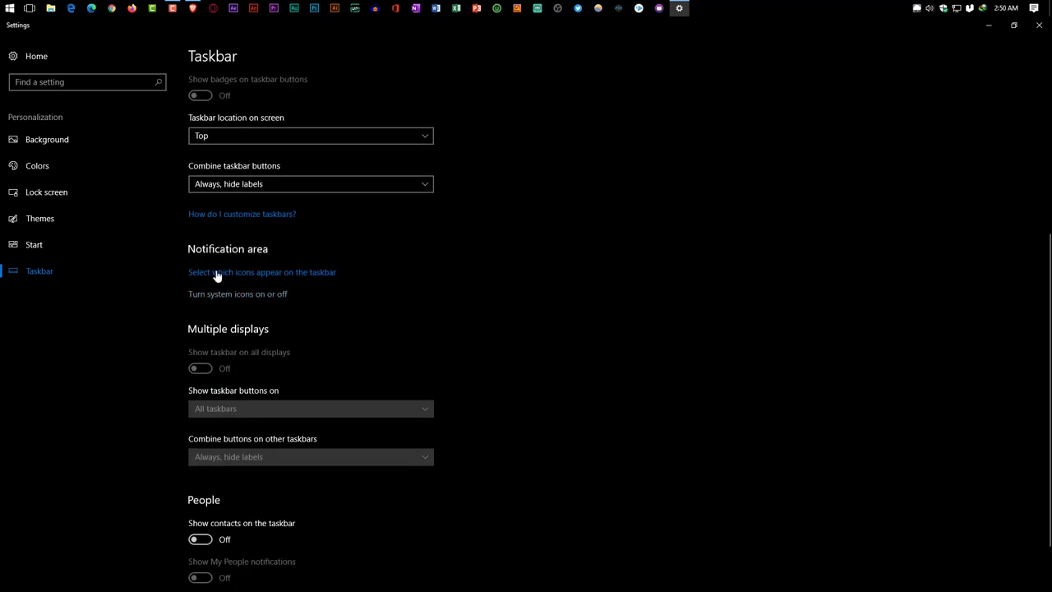
left_click(260, 276)
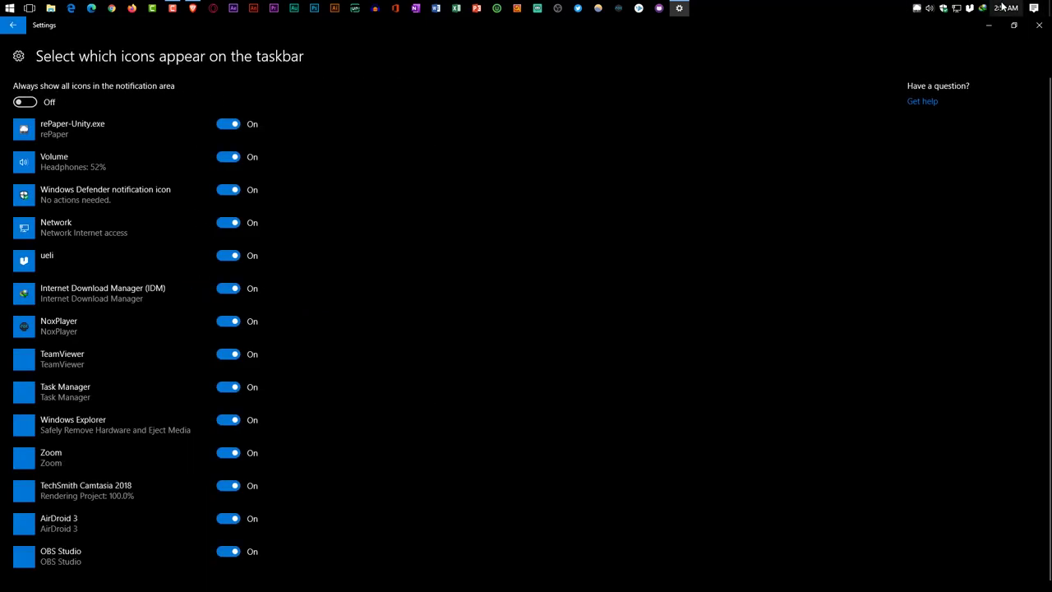
left_click(929, 8)
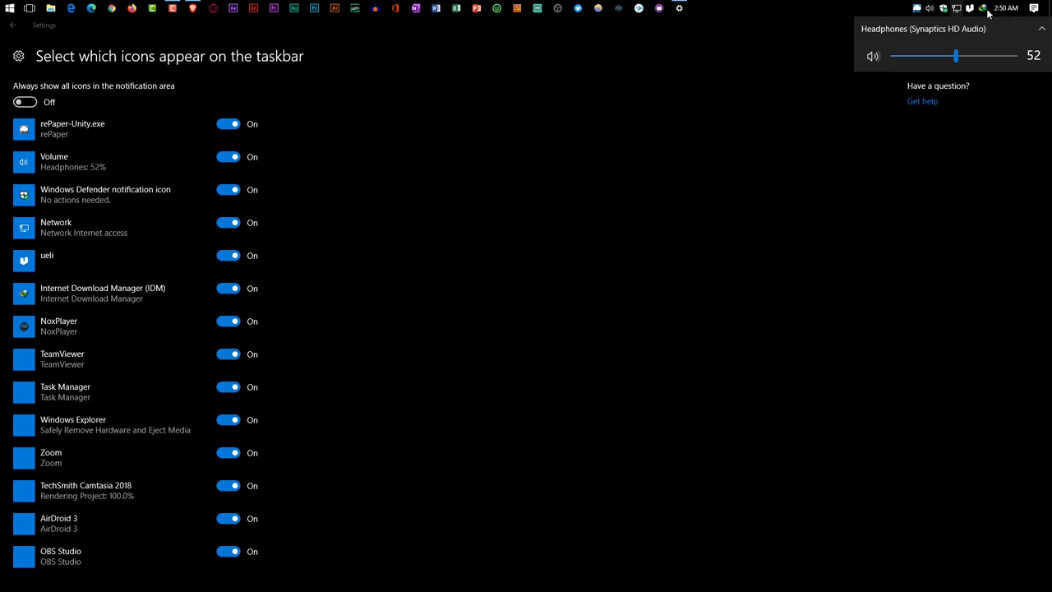
Dismiss the volume slider, view the list of icons that appear on the taskbar, and return to the taskbar settings
left_click(476, 189)
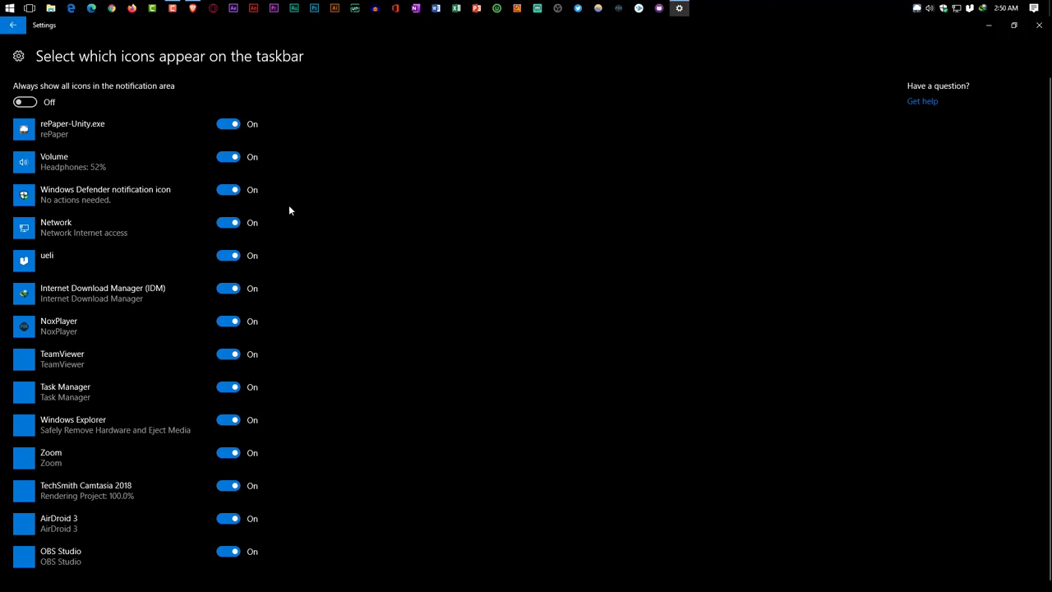
scroll(272, 153, "down", 1)
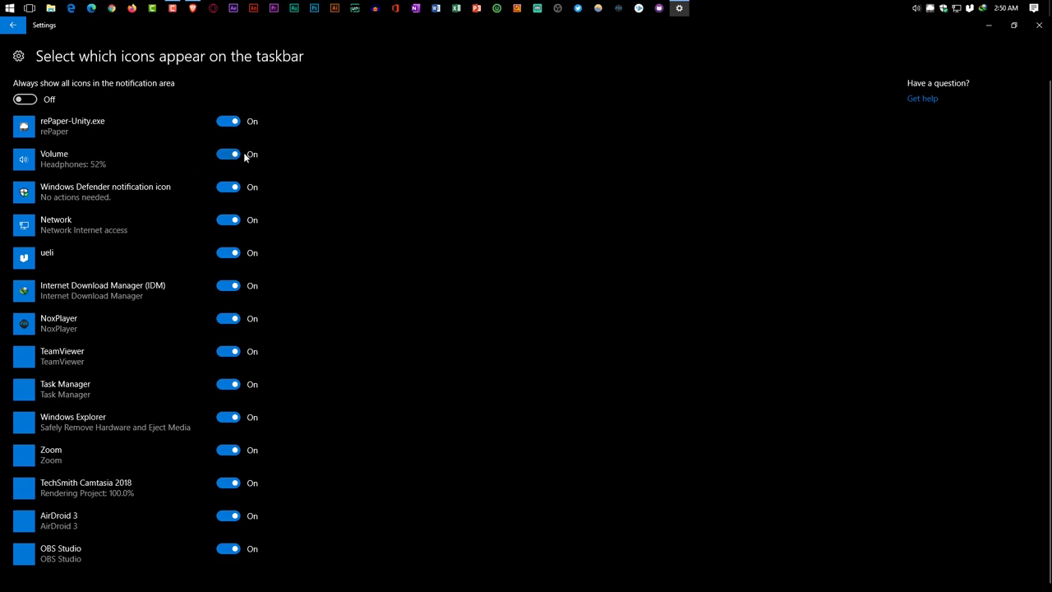
left_click(13, 29)
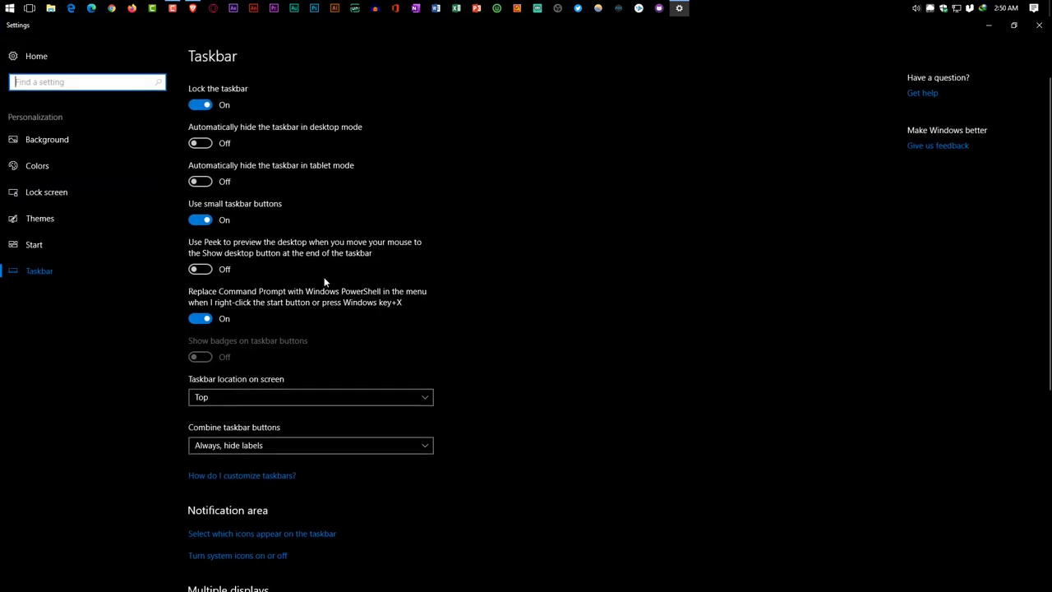
Turn the Clock system icon off and back on in the taskbar's system icon settings, and close Settings
scroll(315, 273, "down", 4)
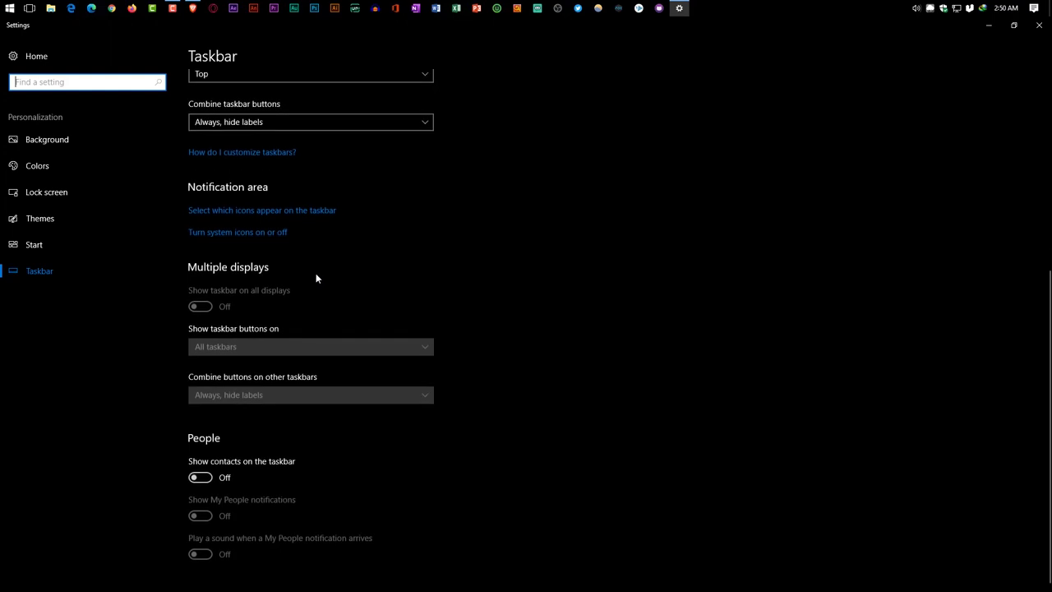
left_click(244, 233)
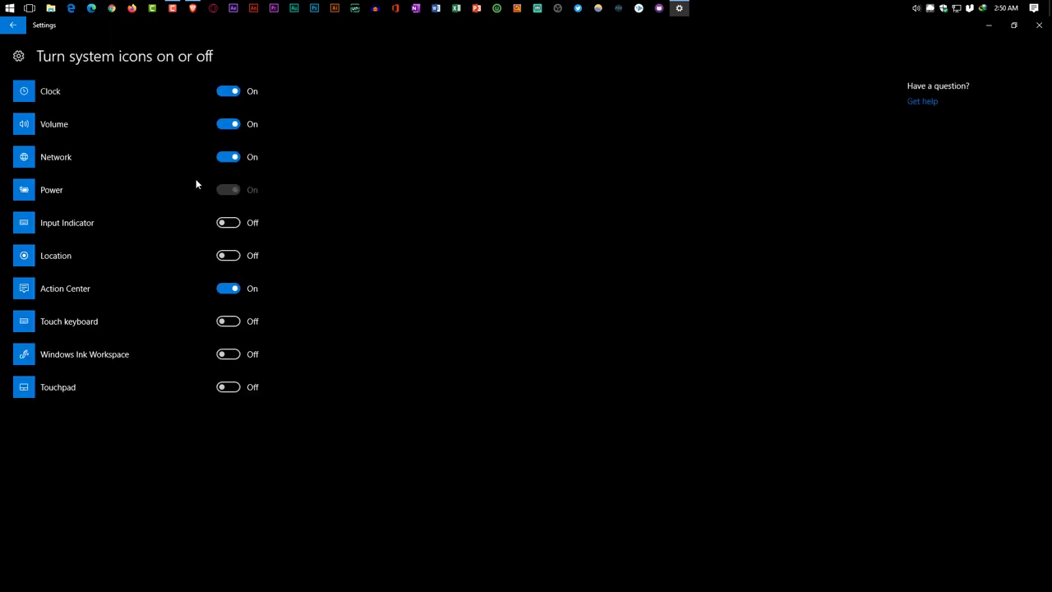
left_click(234, 97)
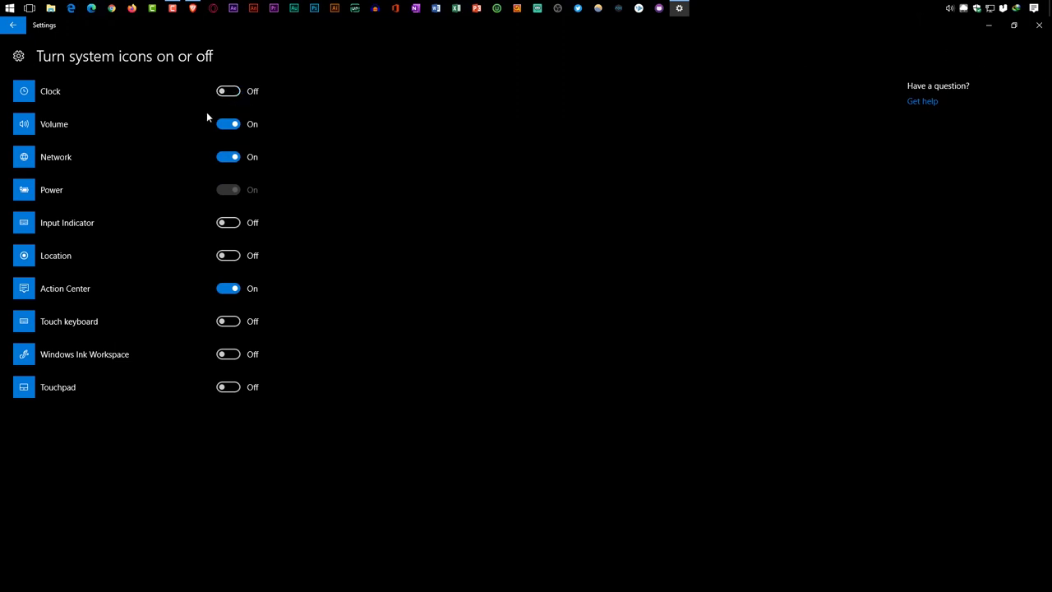
left_click(232, 100)
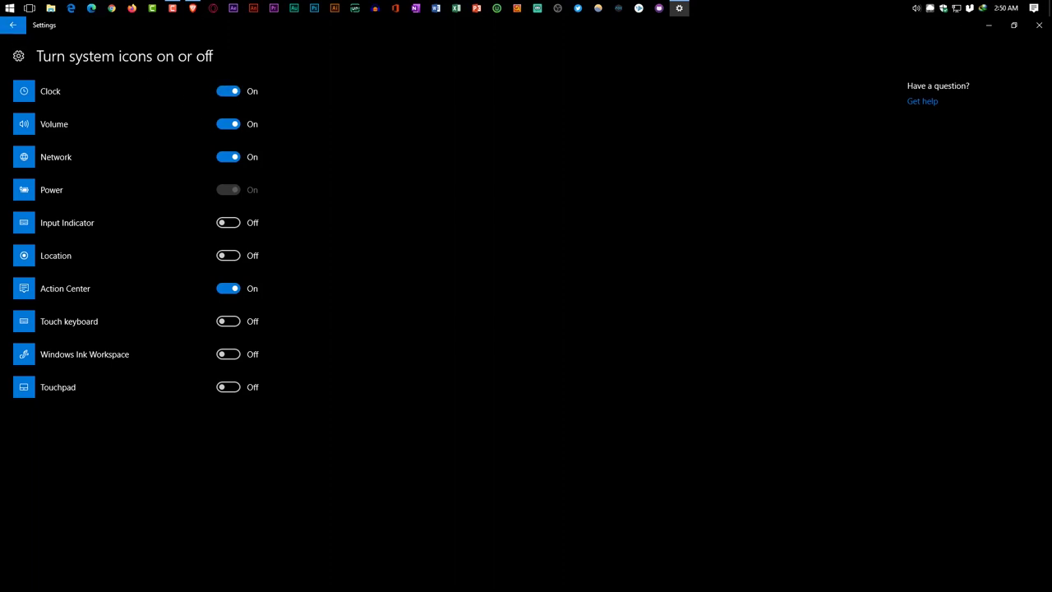
left_click(1036, 28)
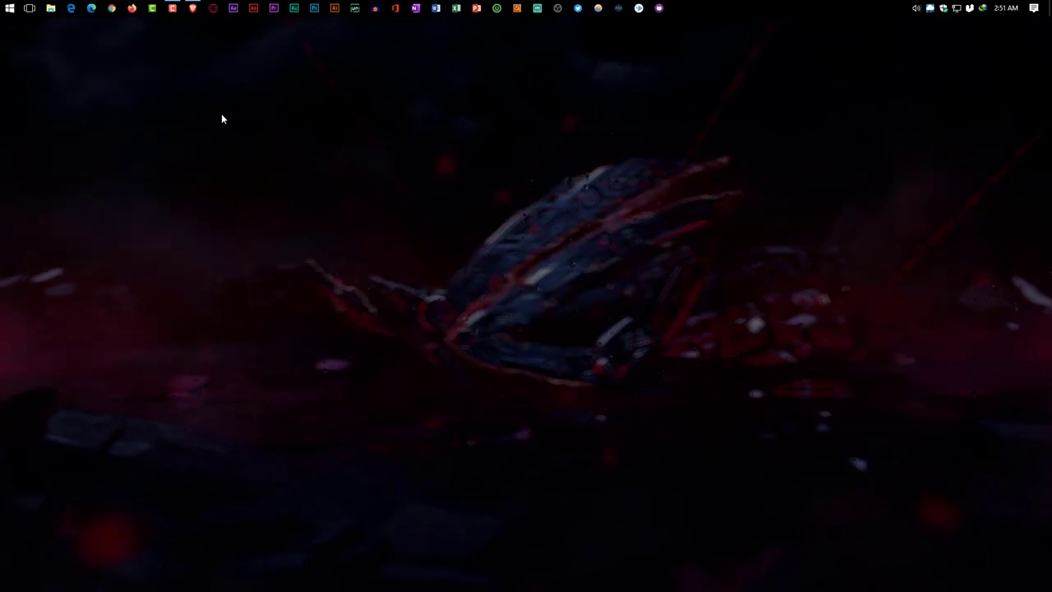
Switch to the browser and look through the Punk Labs page to find the RocketDock entry
left_click(191, 9)
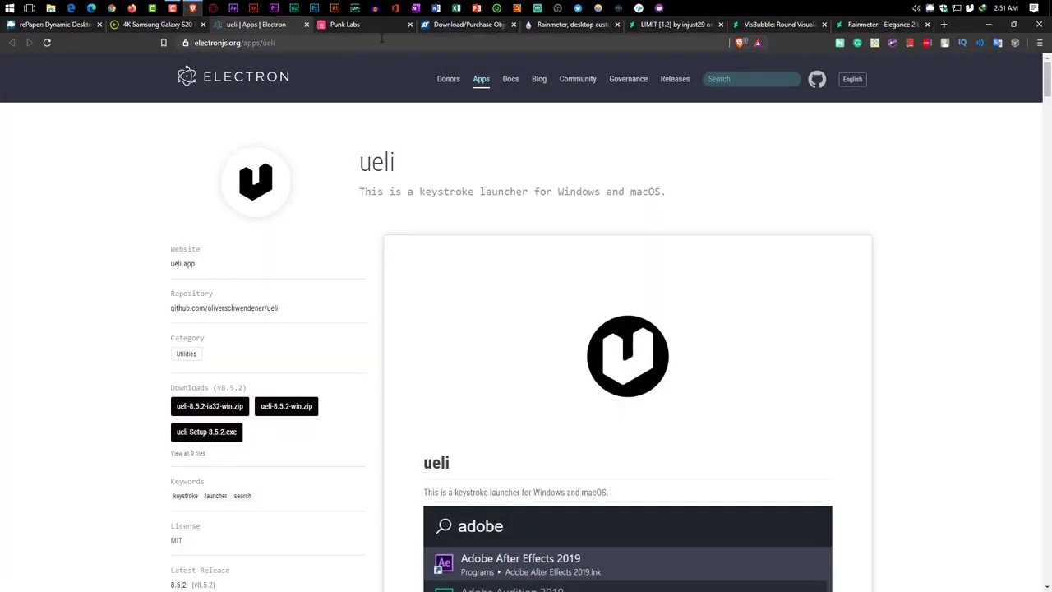
left_click(355, 25)
scroll(689, 208, "up", 15)
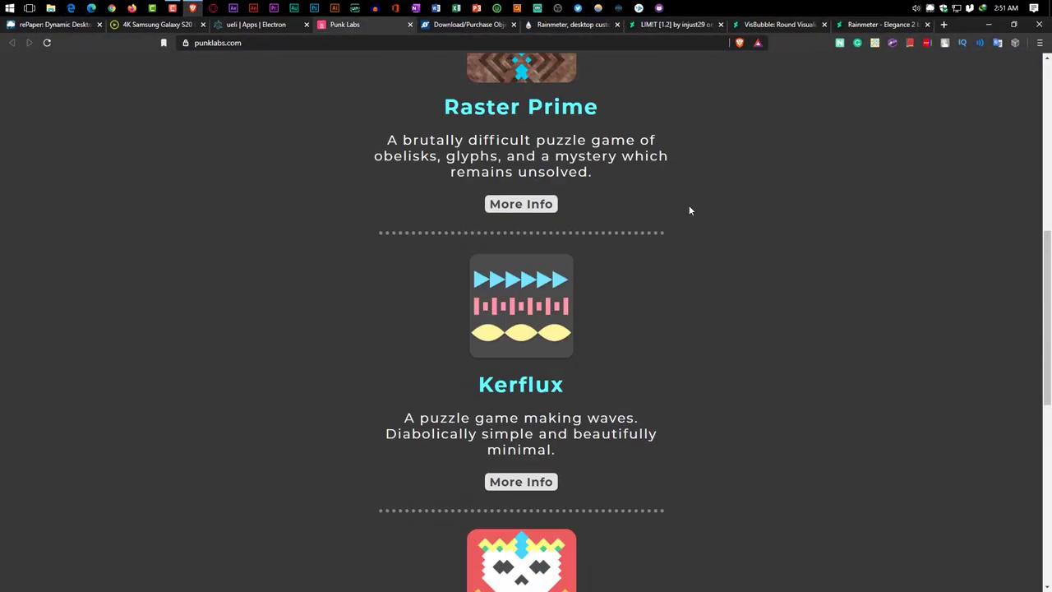
scroll(689, 211, "down", 15)
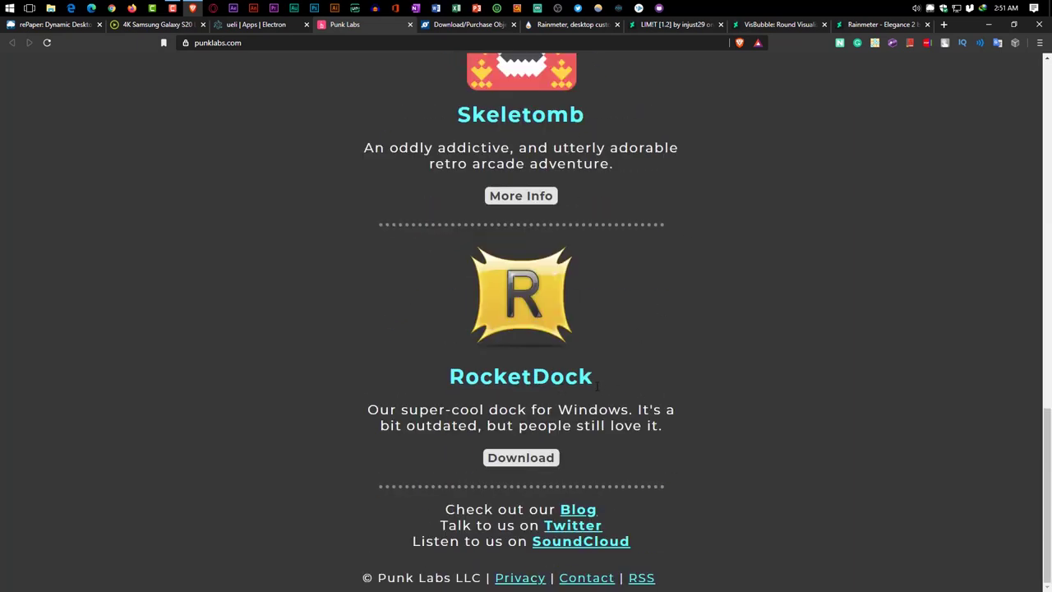
scroll(597, 378, "up", 15)
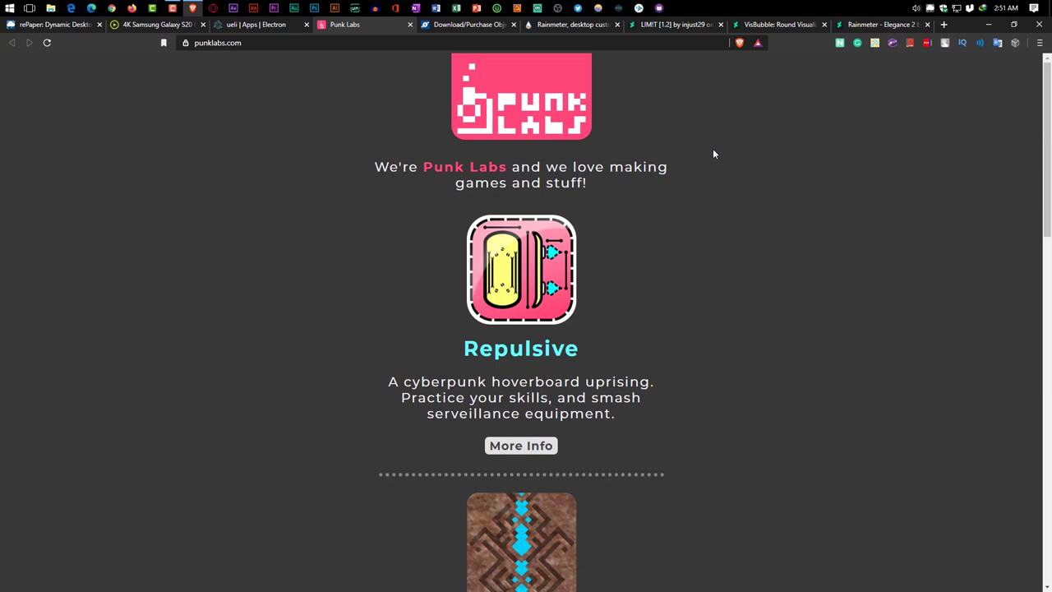
scroll(713, 154, "down", 15)
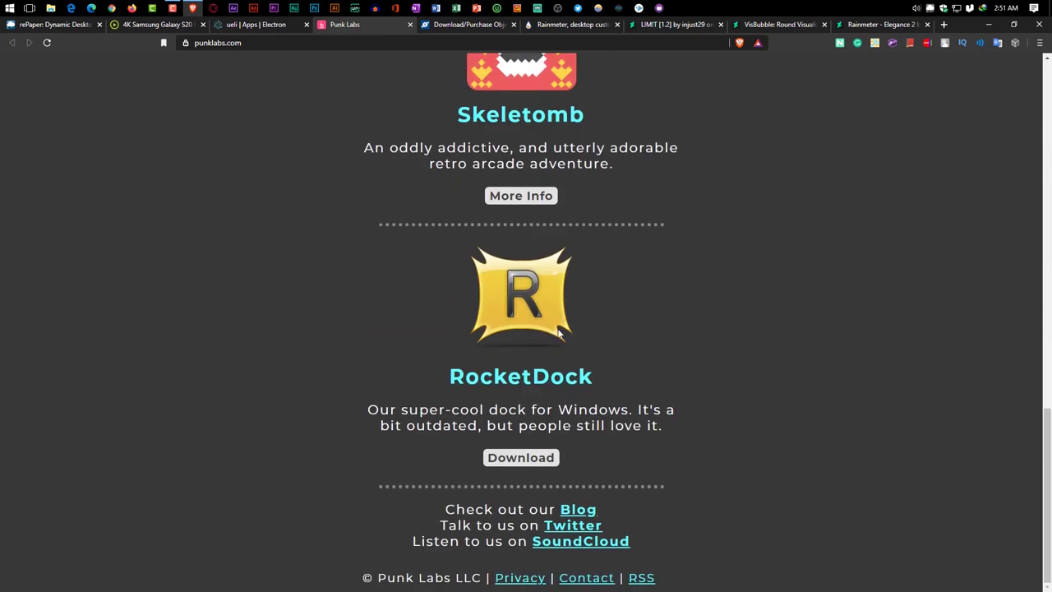
left_click_drag(451, 379, 600, 378)
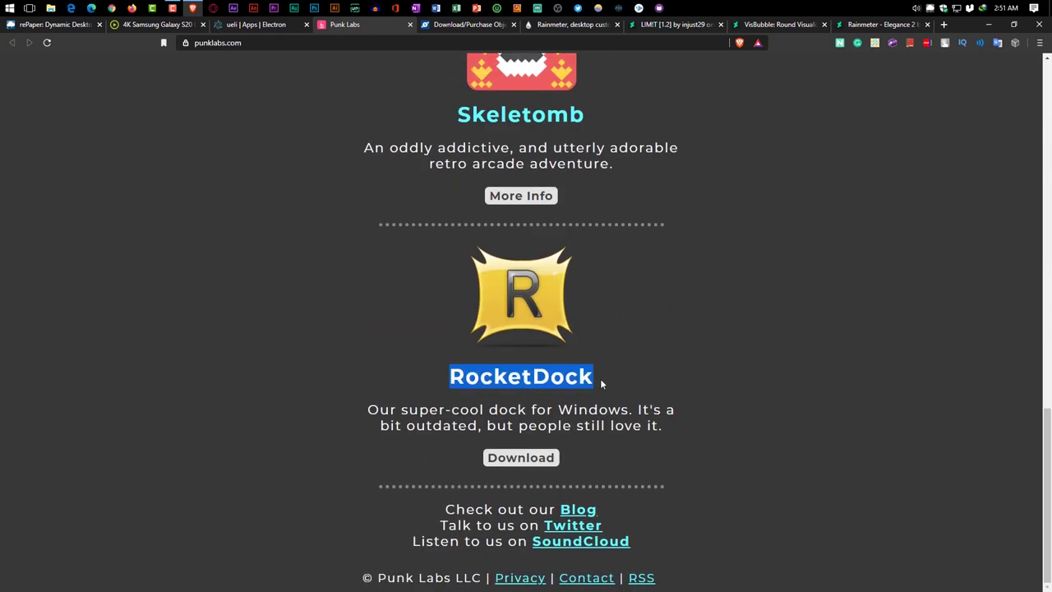
left_click(652, 362)
scroll(623, 350, "up", 10)
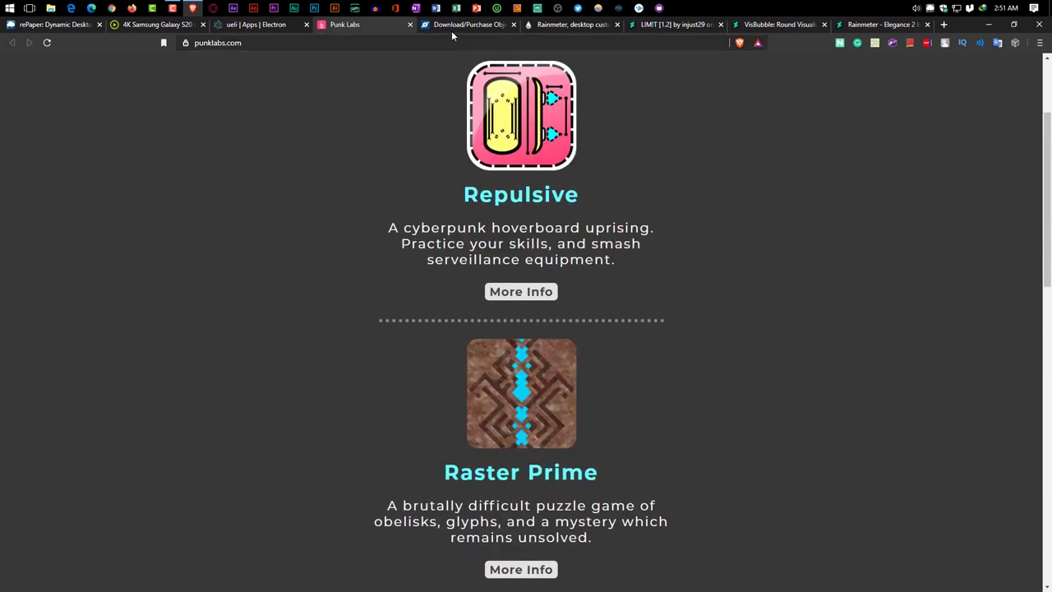
Examine the ObjectDock download page on the Stardock site, including its trial and purchase options
left_click(461, 25)
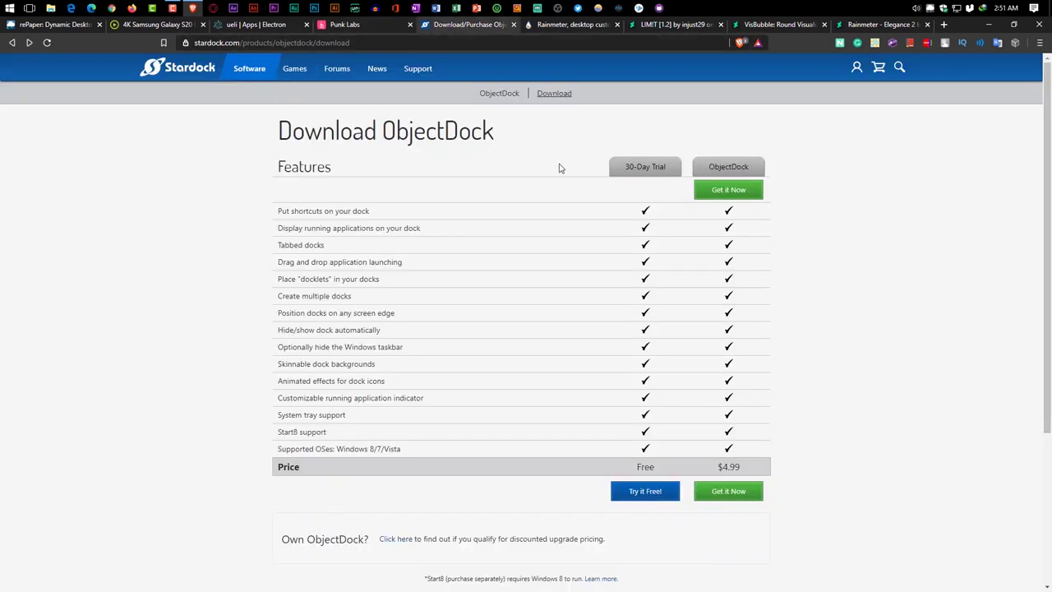
scroll(585, 191, "down", 3)
scroll(735, 249, "up", 3)
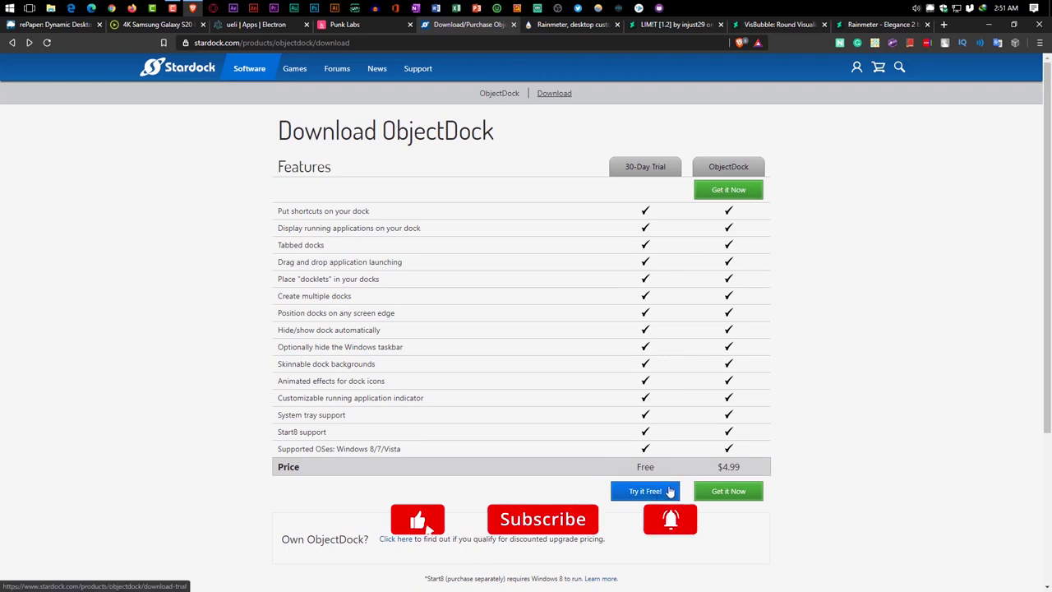
Return to the Punk Labs page and locate the RocketDock download
left_click(365, 28)
scroll(567, 460, "down", 9)
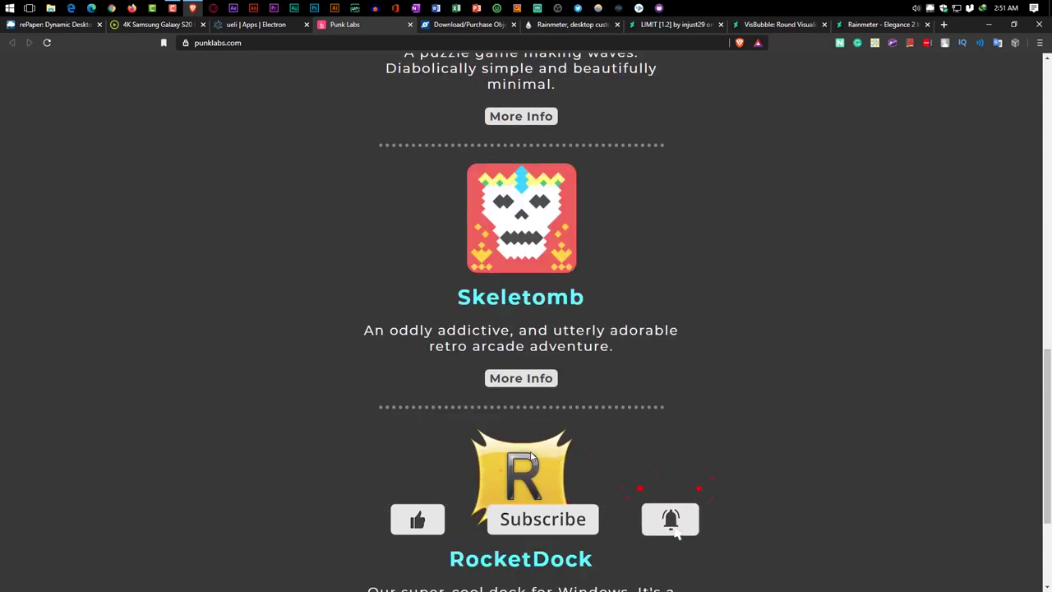
scroll(531, 457, "down", 3)
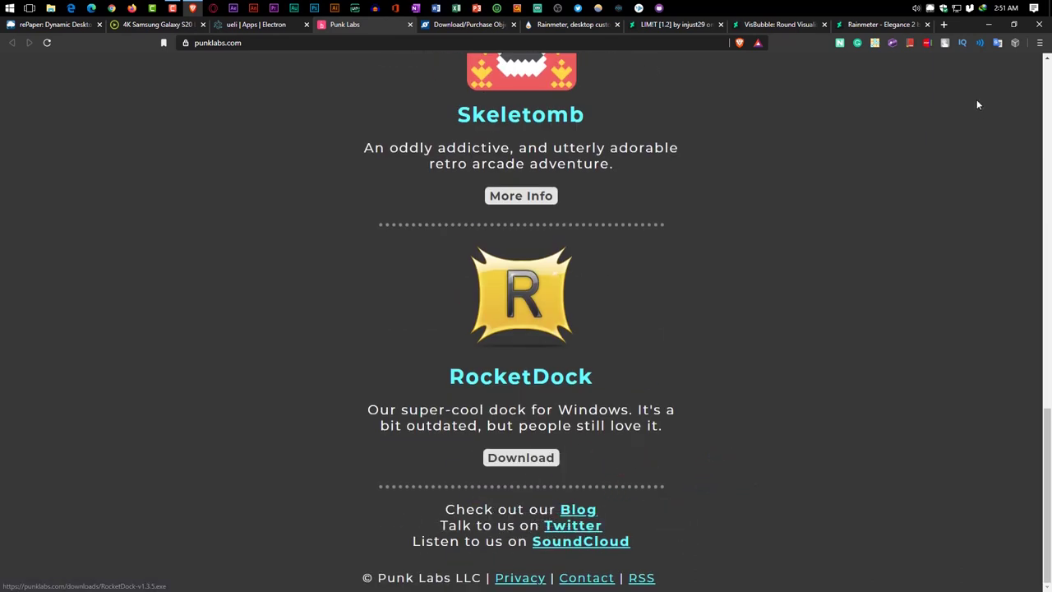
Minimize the browser and open the Downloads folder in File Explorer
left_click(988, 24)
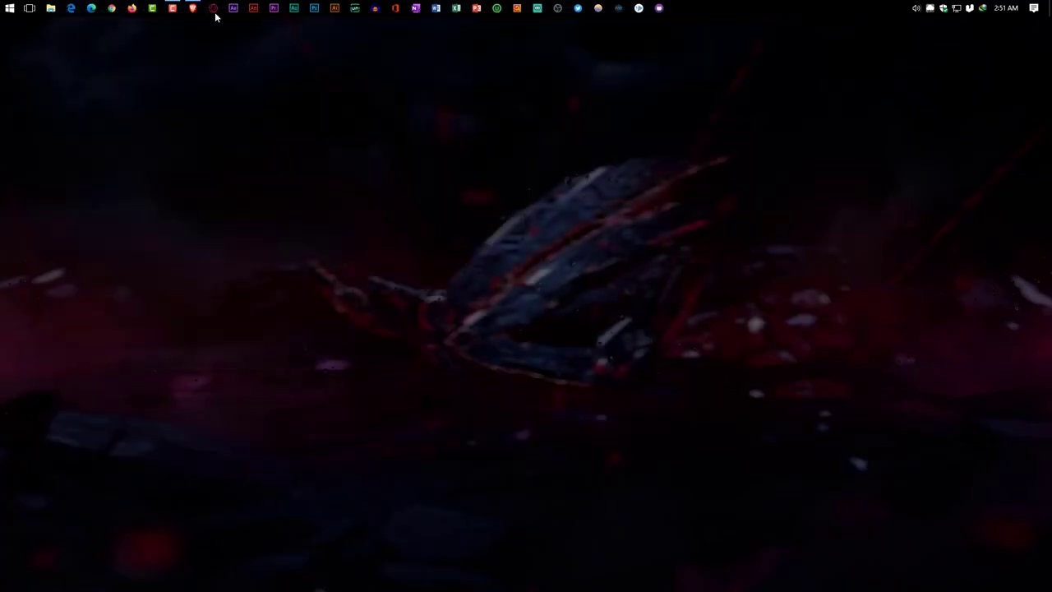
left_click(51, 8)
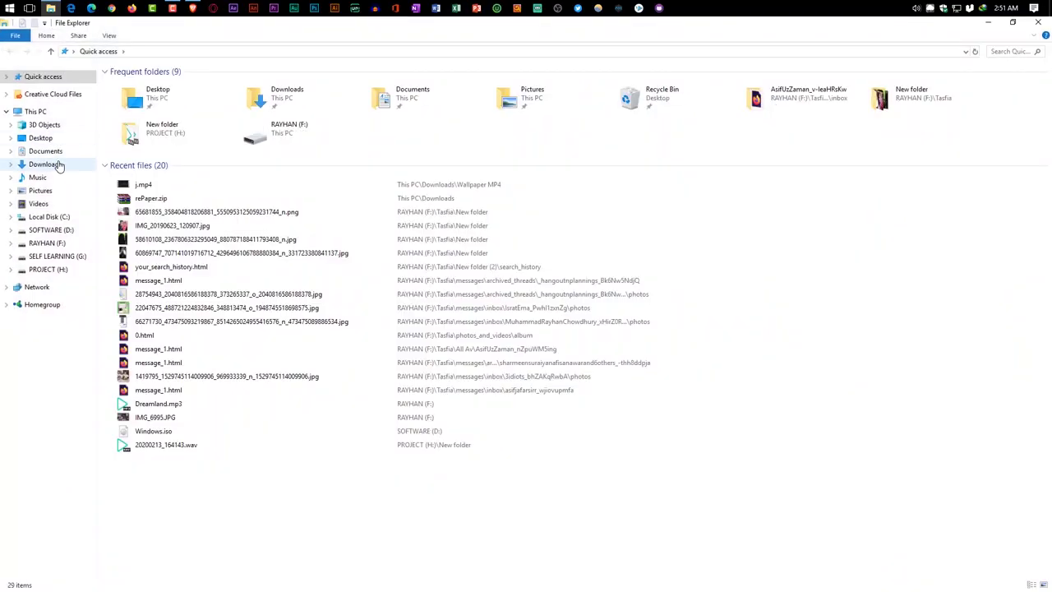
left_click(59, 164)
left_click(282, 91)
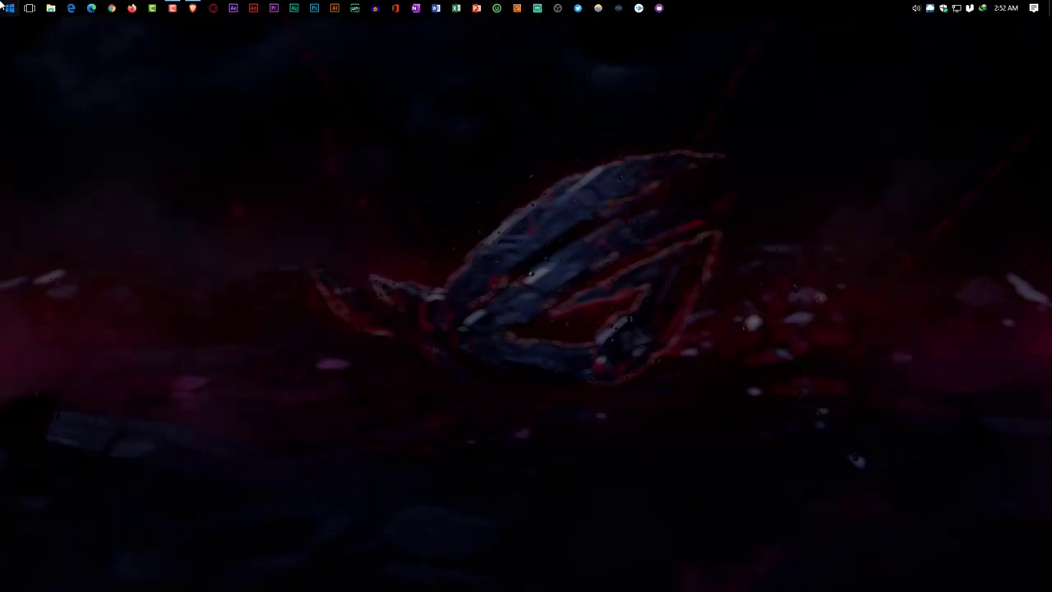
Launch RocketDock and open its dock settings
left_click(5, 6)
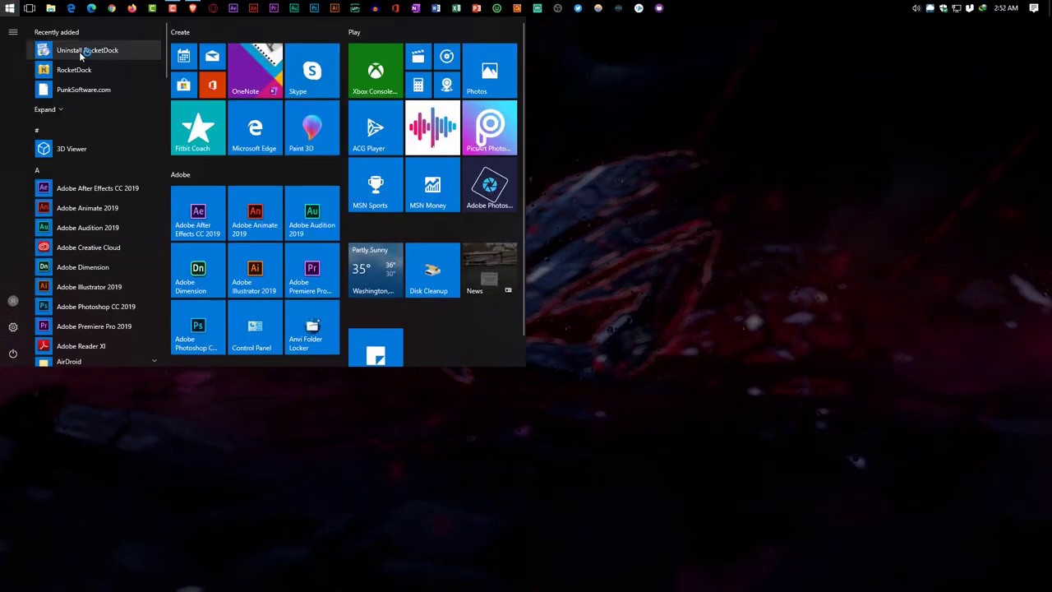
left_click(54, 72)
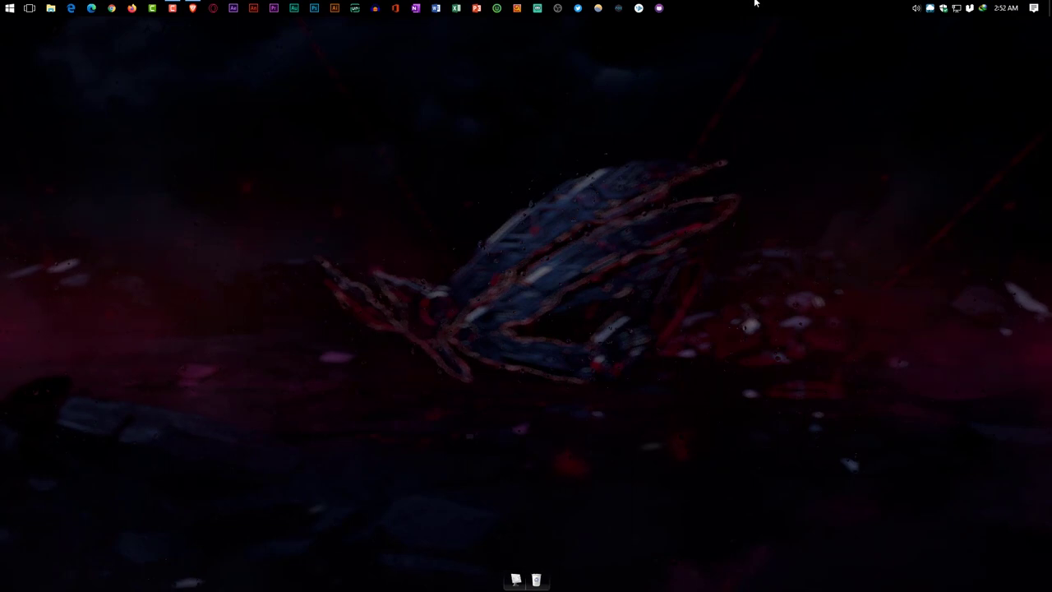
right_click(524, 587)
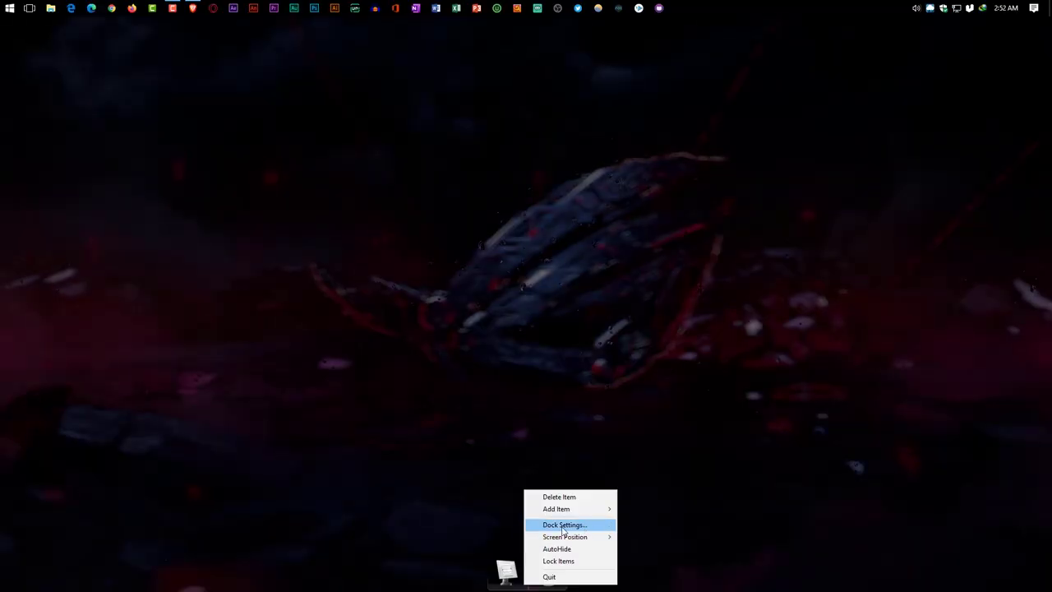
left_click(573, 526)
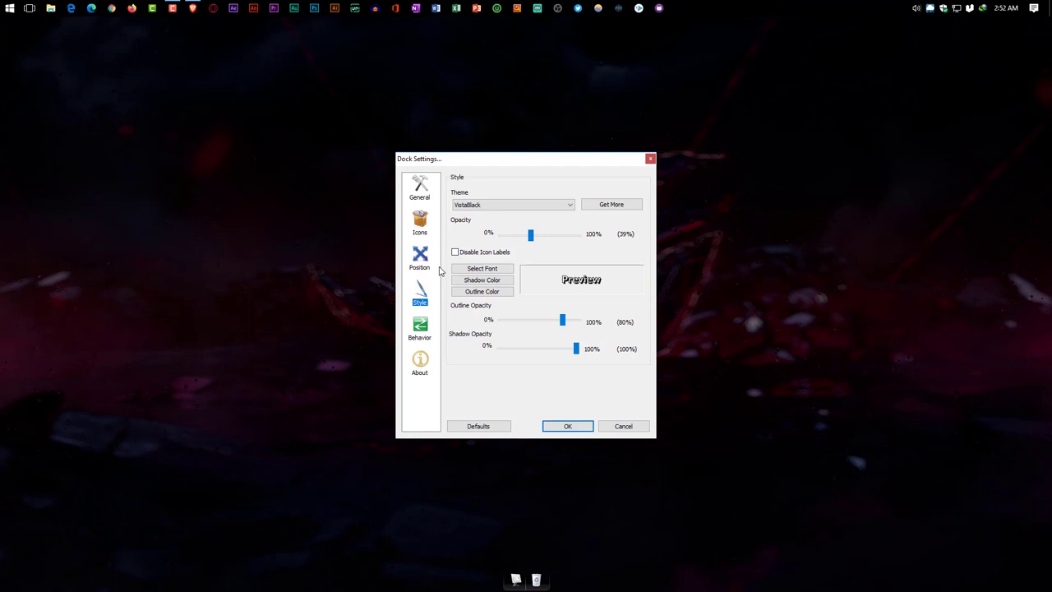
Turn on Run at Startup and Running Application Indicators in the general dock settings, leaving Lock Items off
left_click_drag(517, 159, 443, 108)
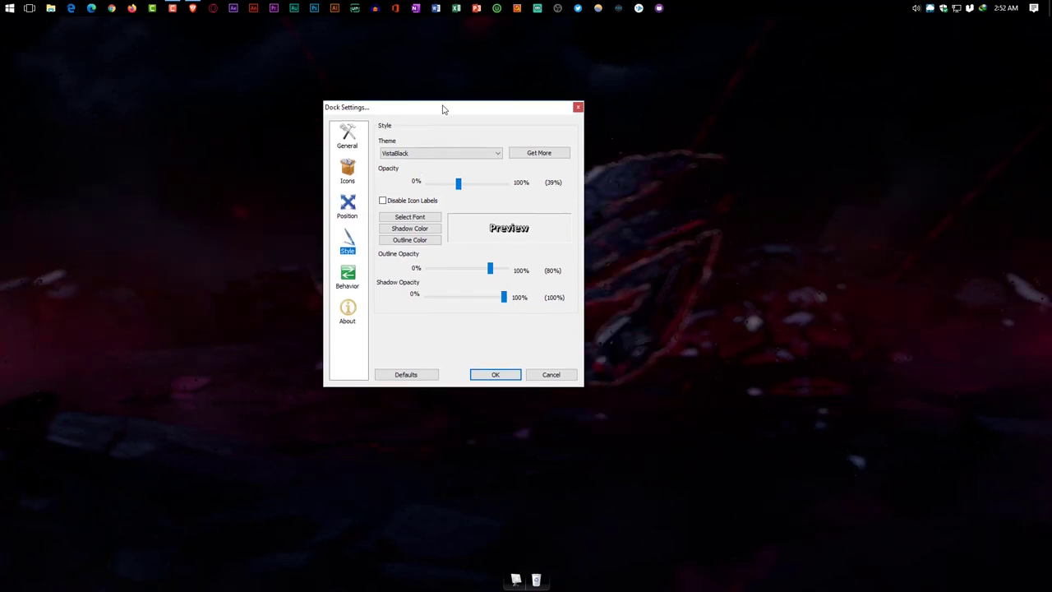
left_click(347, 135)
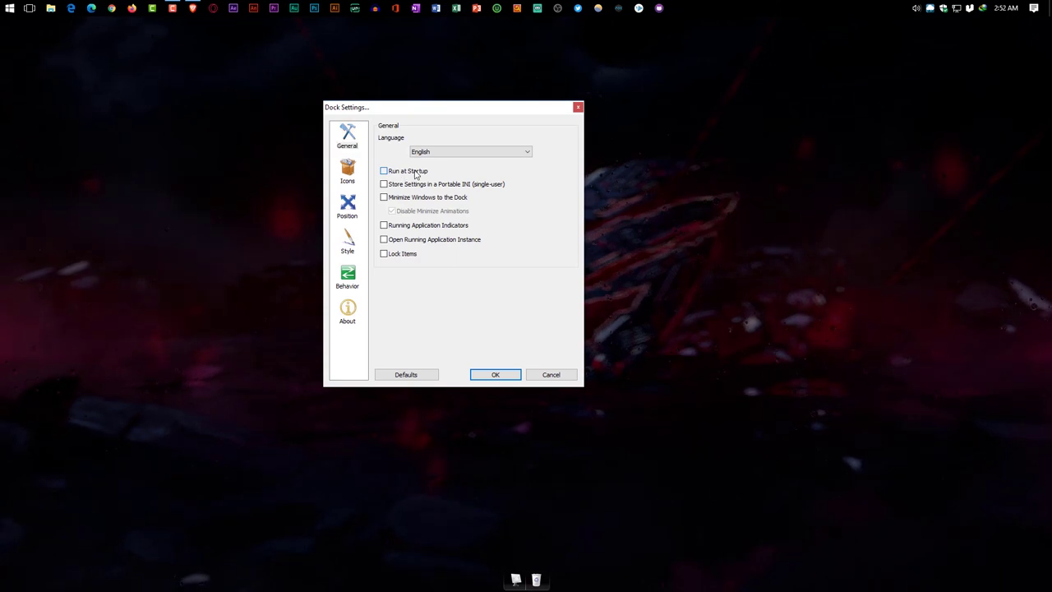
left_click(416, 173)
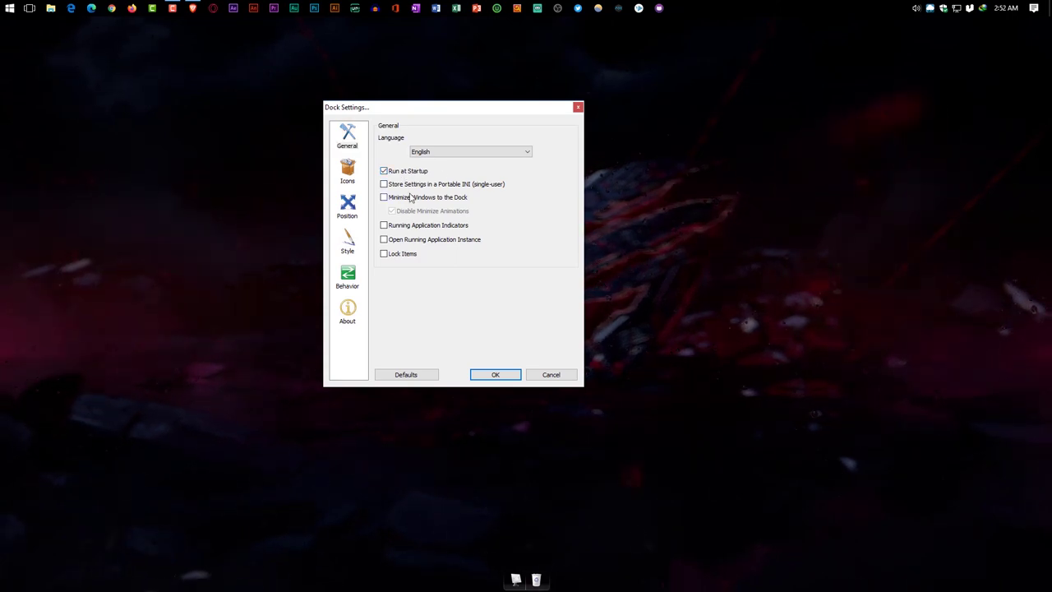
left_click(411, 227)
left_click(406, 256)
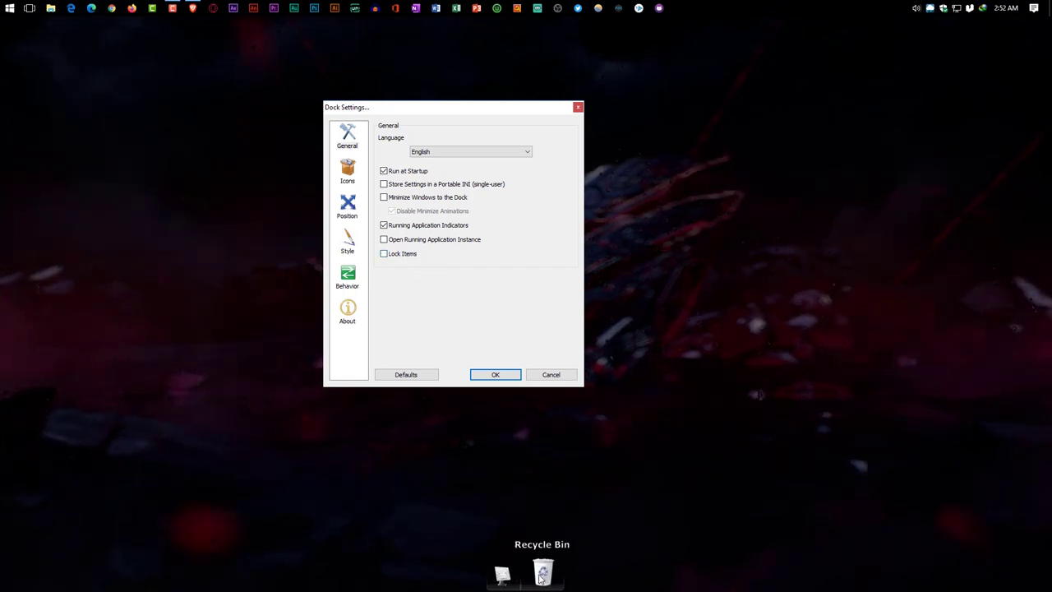
left_click(556, 513)
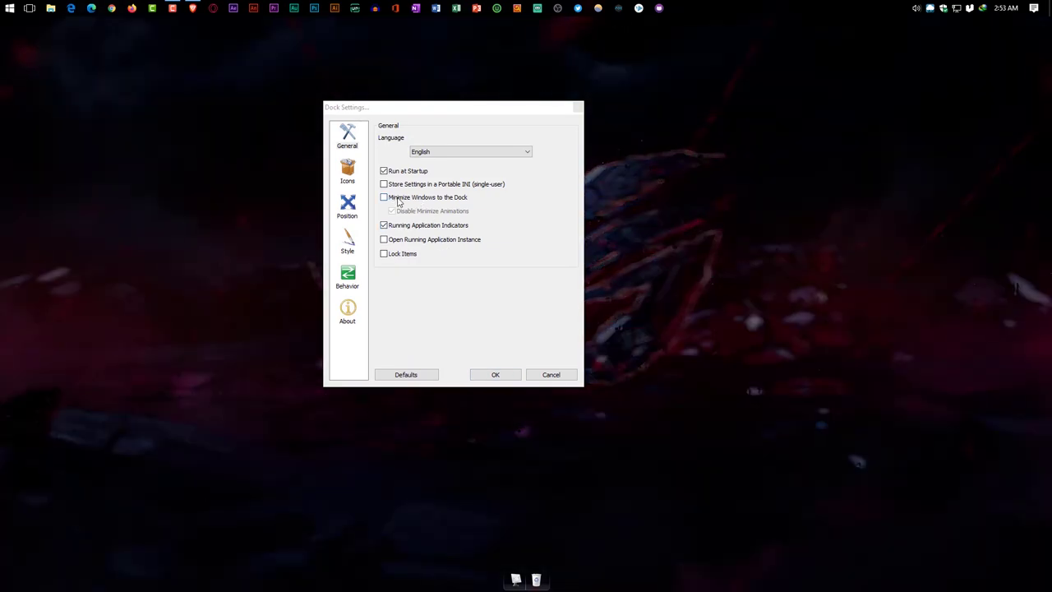
Turn on Minimize Windows to the Dock, view the dock's icon settings, and apply the dock settings
left_click(399, 199)
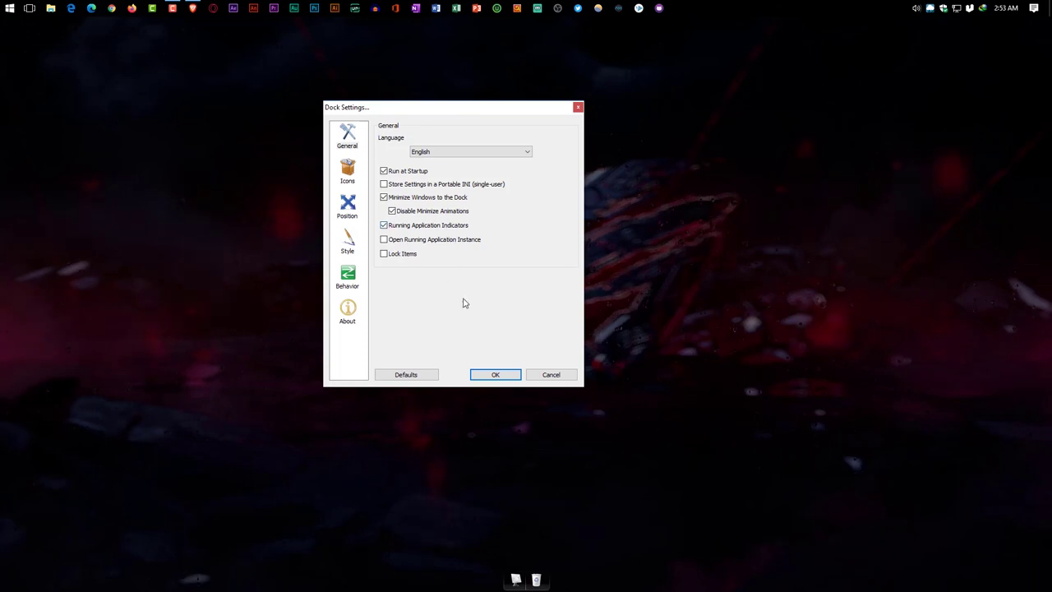
left_click(353, 171)
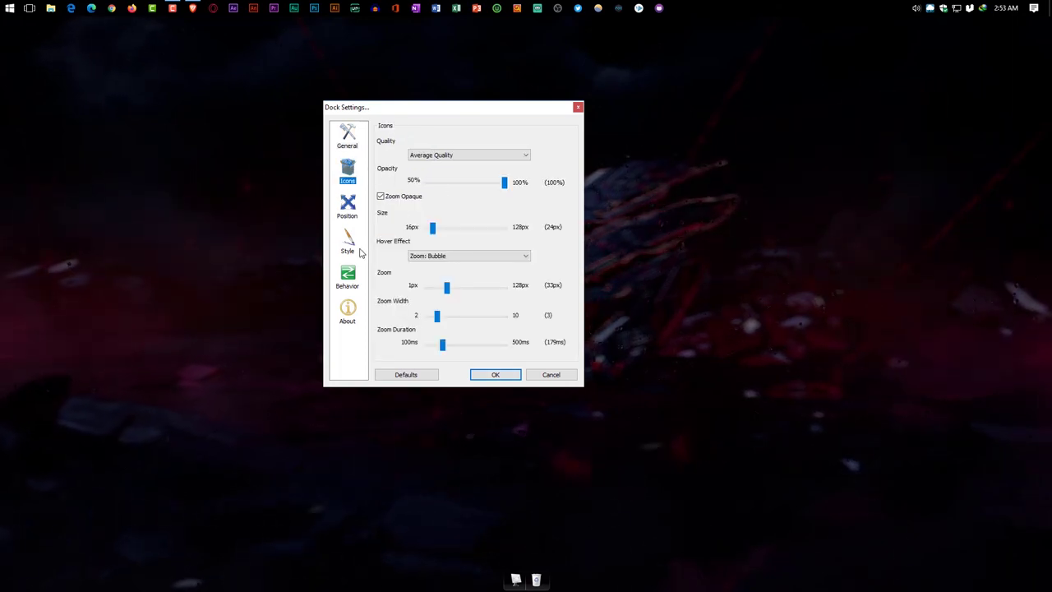
left_click(496, 374)
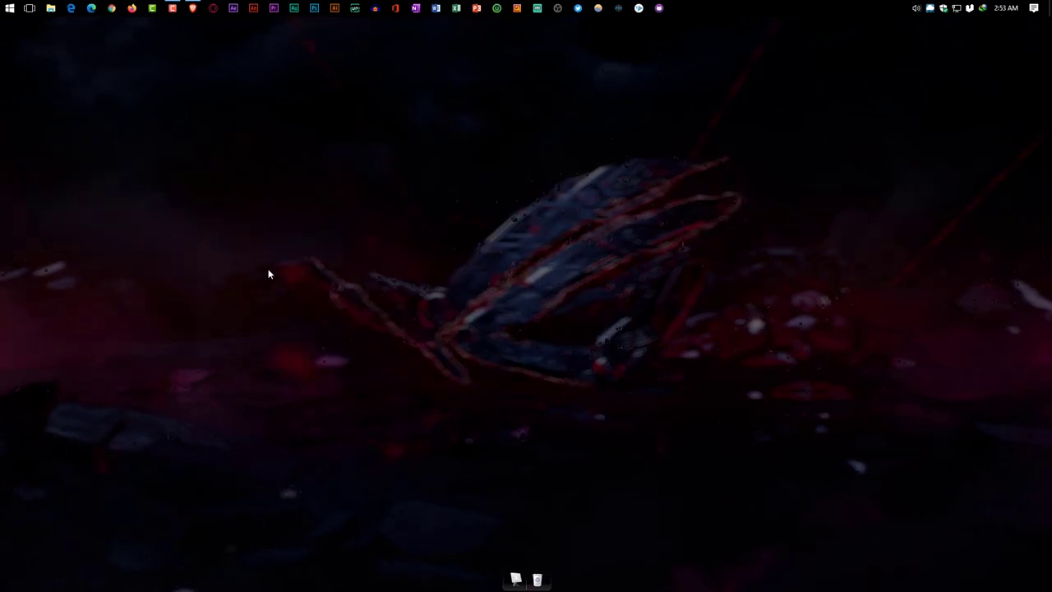
Show the desktop icons, select all of them and add them to the dock
right_click(384, 144)
mouse_move(481, 148)
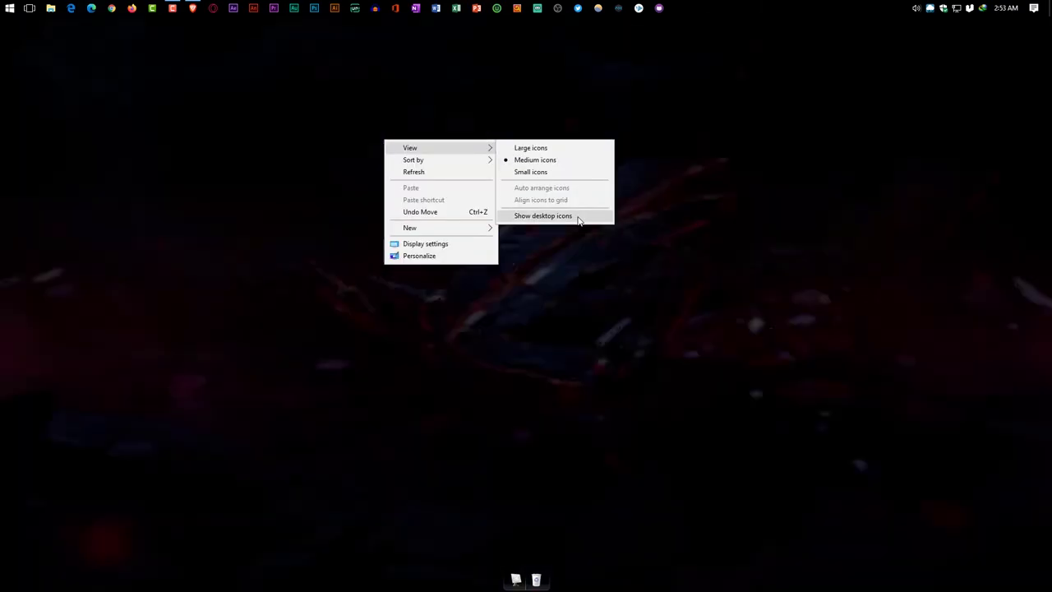
left_click(544, 216)
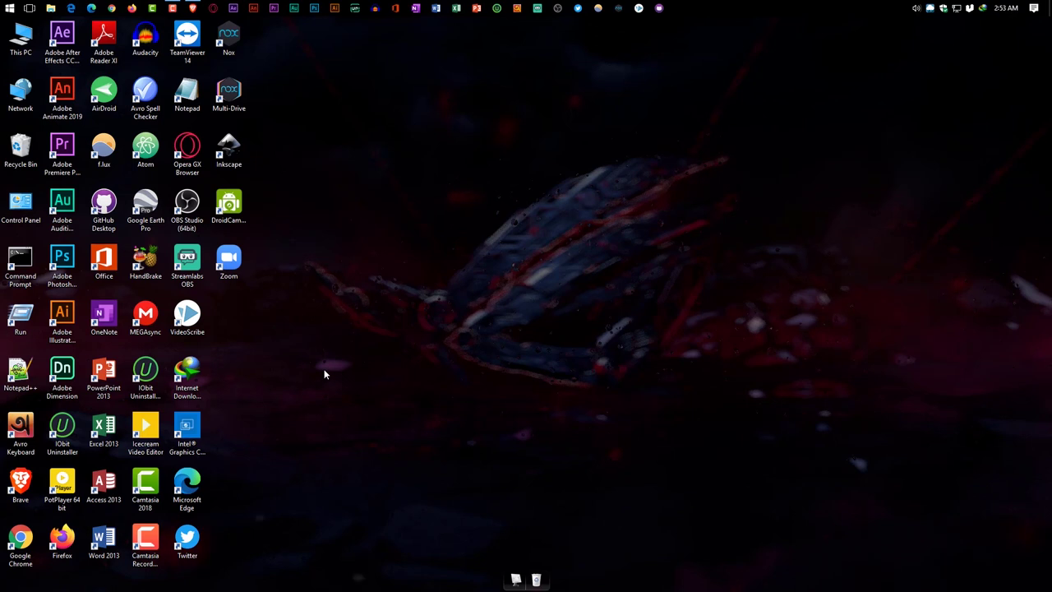
left_click_drag(347, 579, 1, 16)
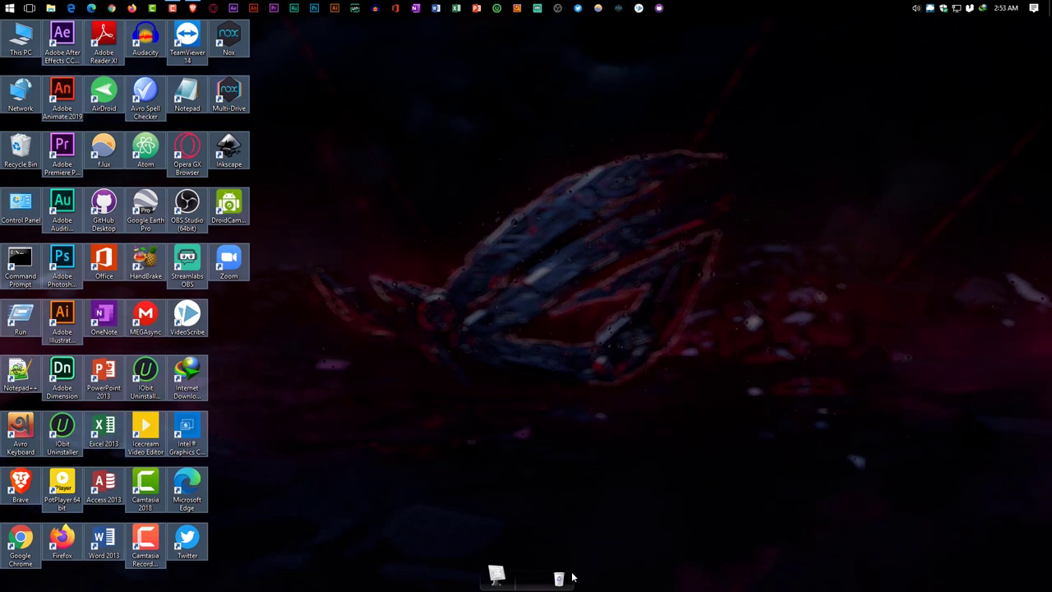
Hide the desktop icons and remove the unrecognized question-mark item beside the PowerPoint icon from the dock
right_click(505, 211)
mouse_move(575, 217)
left_click(663, 284)
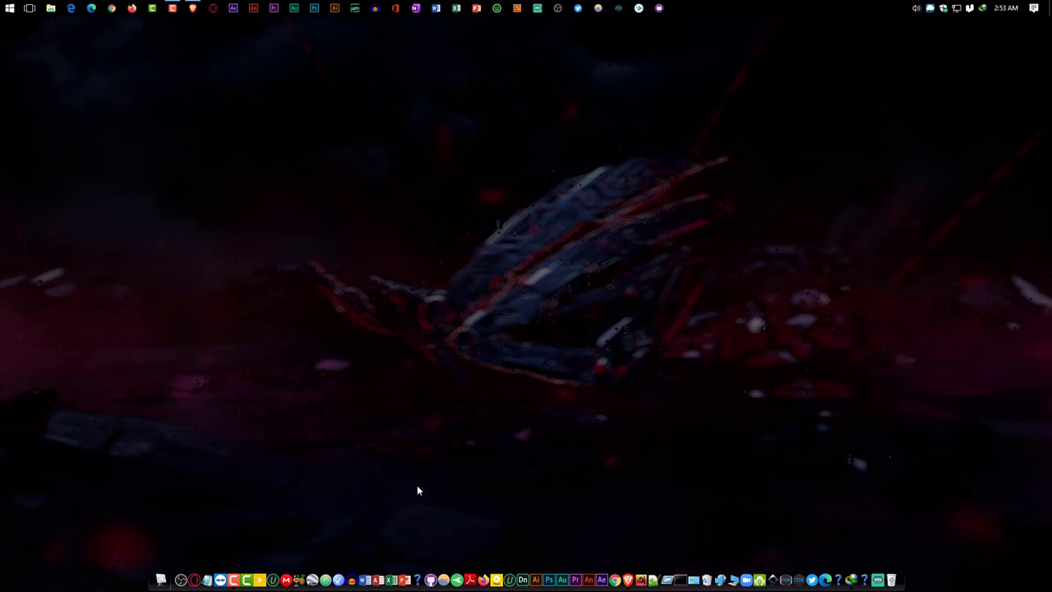
left_click_drag(416, 580, 429, 404)
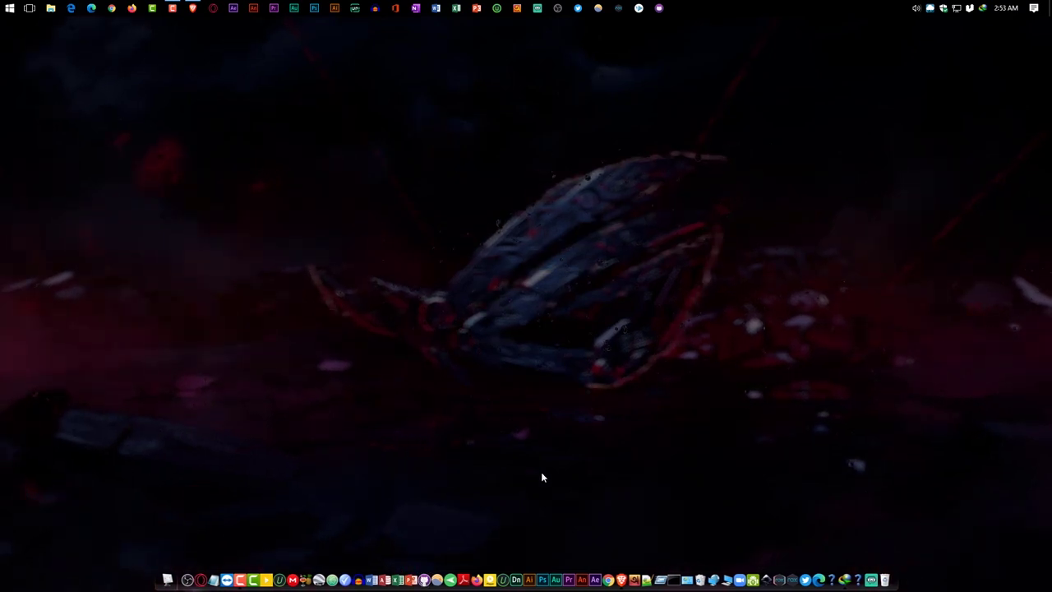
Open the dock's icon settings and set the icon opacity to 100%
right_click(697, 584)
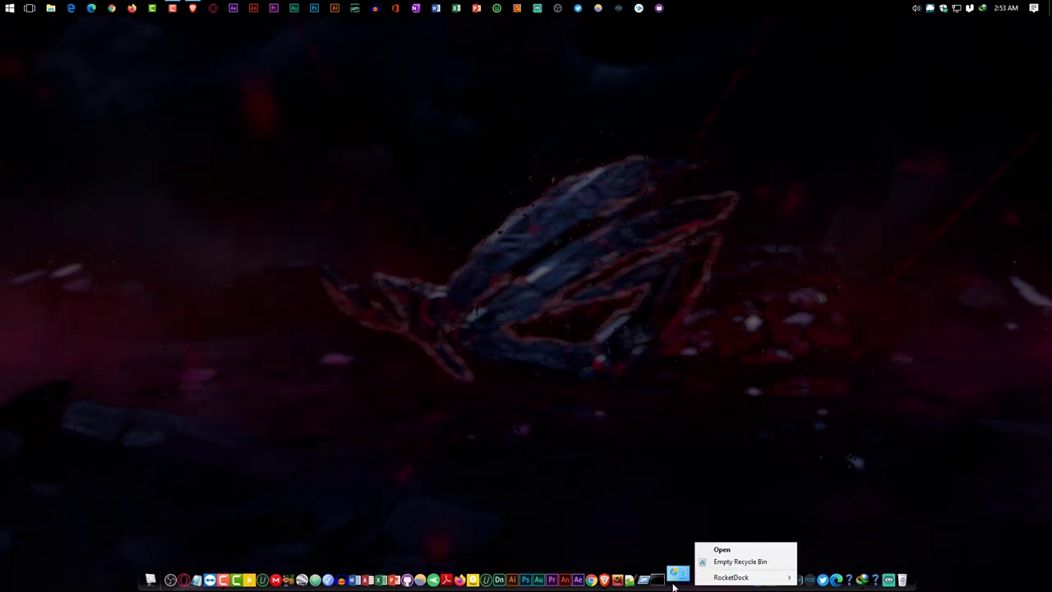
right_click(672, 585)
right_click(861, 585)
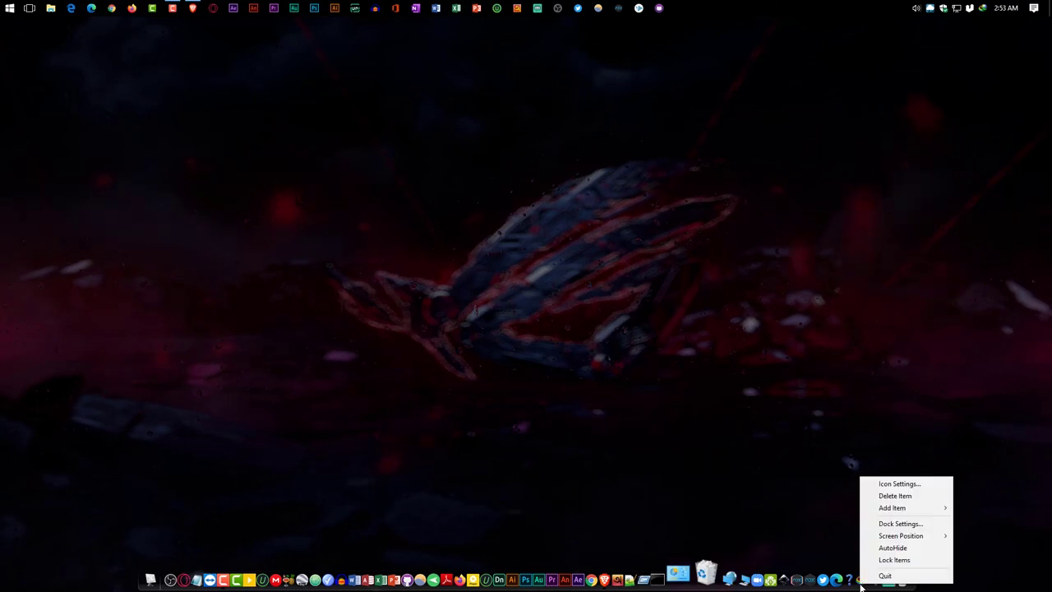
left_click(894, 524)
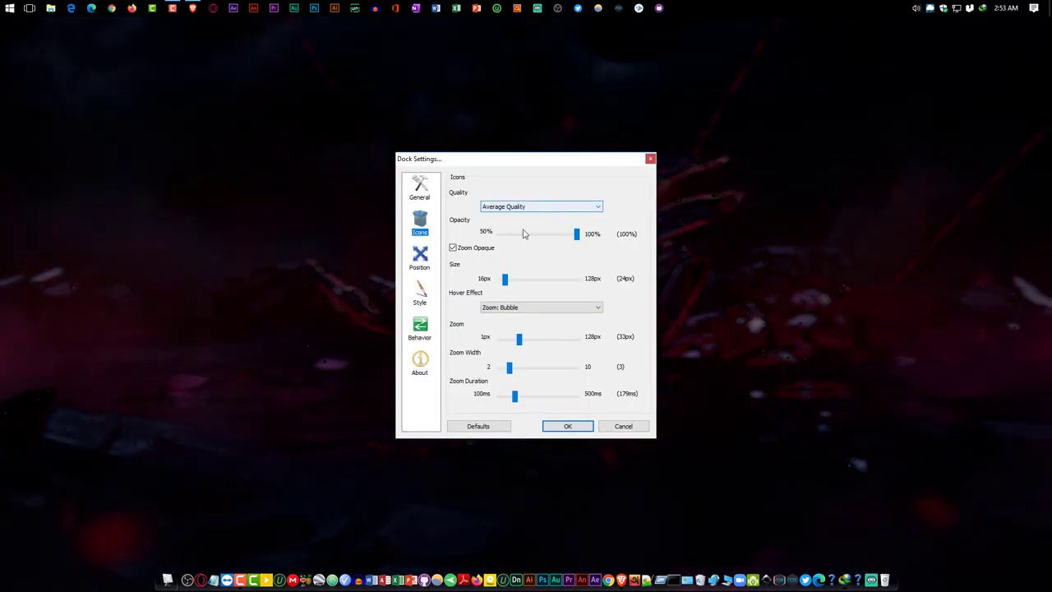
mouse_move(575, 235)
left_mouse_down()
mouse_move(469, 243)
mouse_move(594, 238)
left_mouse_up()
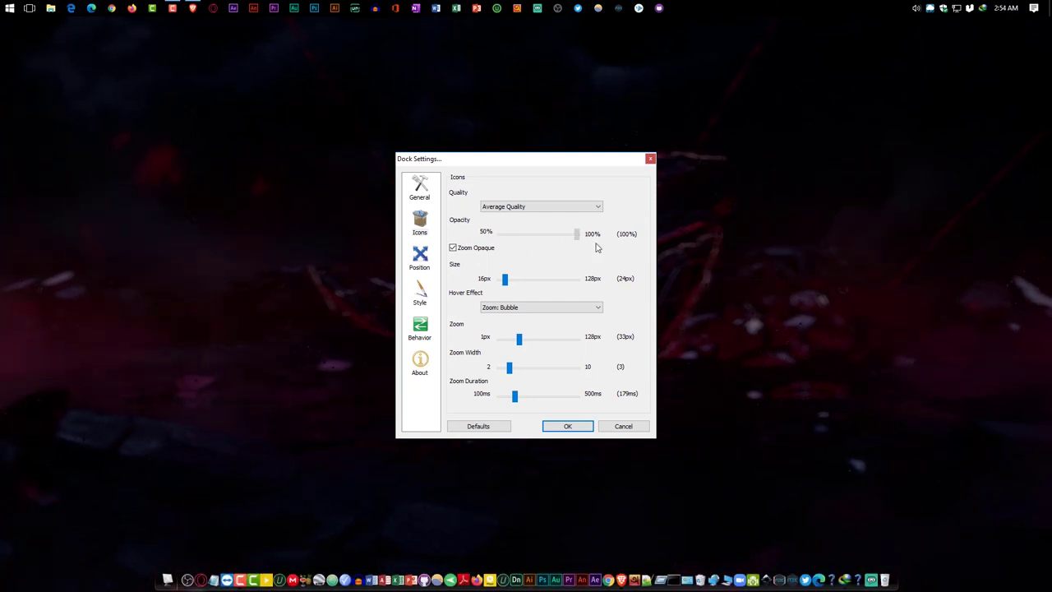
Try the None hover effect on the dock icons and switch back to Zoom: Bubble
left_click(563, 312)
left_click(565, 320)
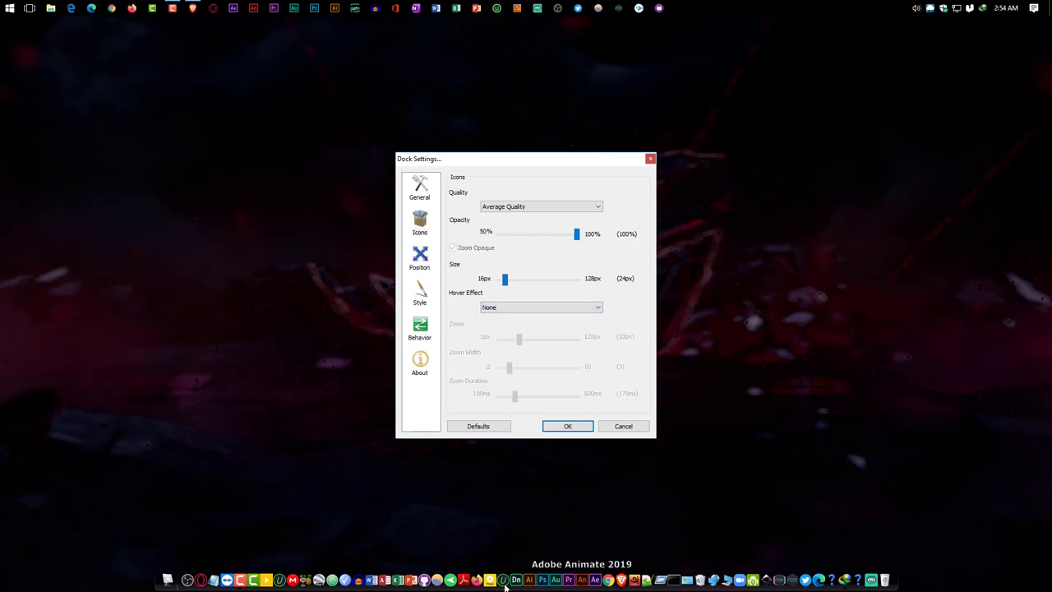
left_click(516, 307)
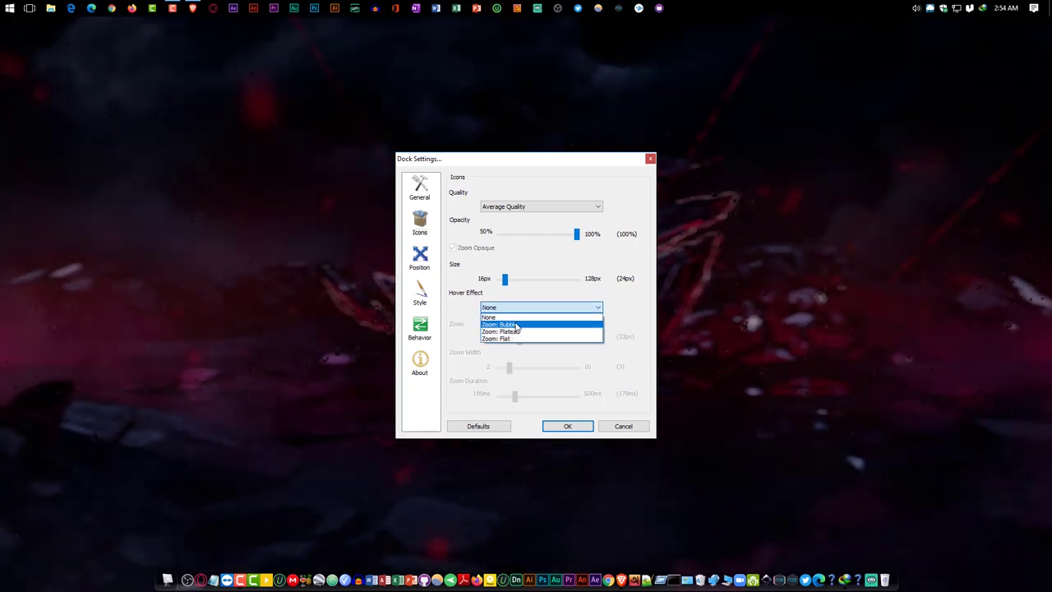
left_click(516, 329)
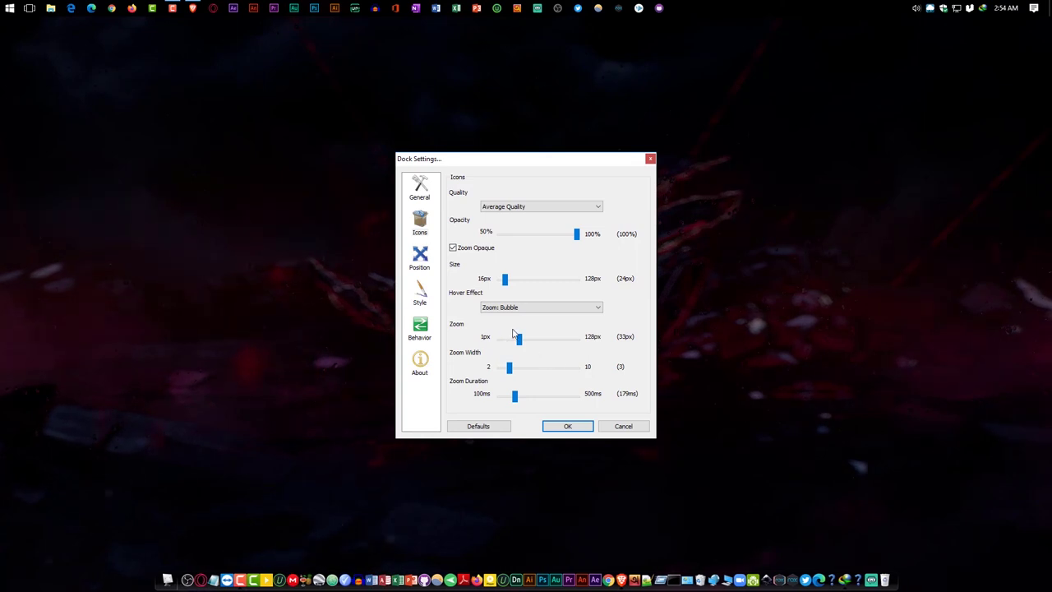
Set the dock icons' zoom to 26px and keep the icon quality at Average Quality
left_click_drag(520, 339, 521, 342)
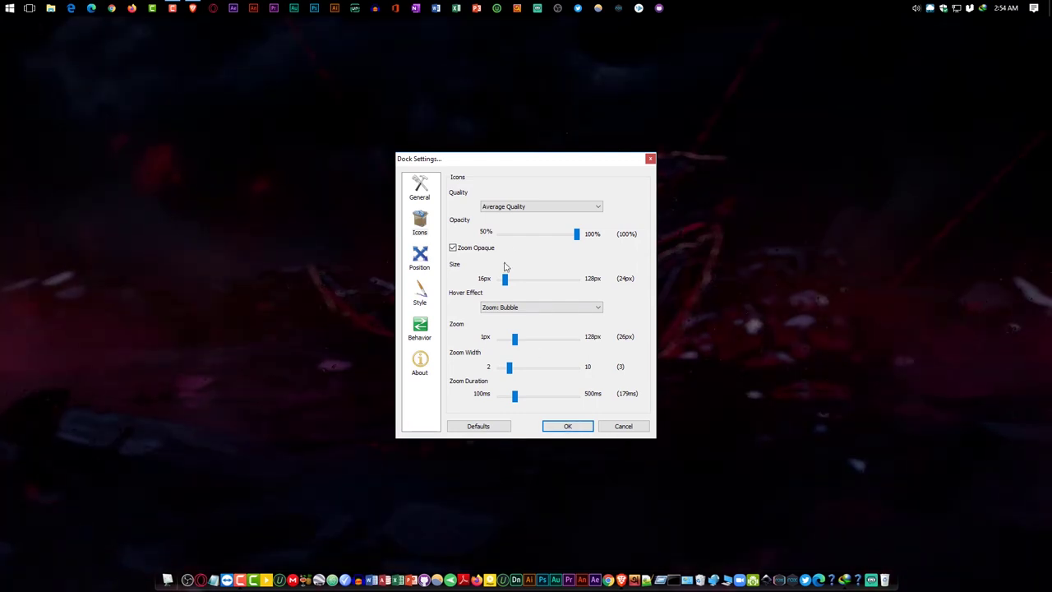
left_click(514, 204)
left_click(544, 207)
left_click(539, 209)
left_click(503, 223)
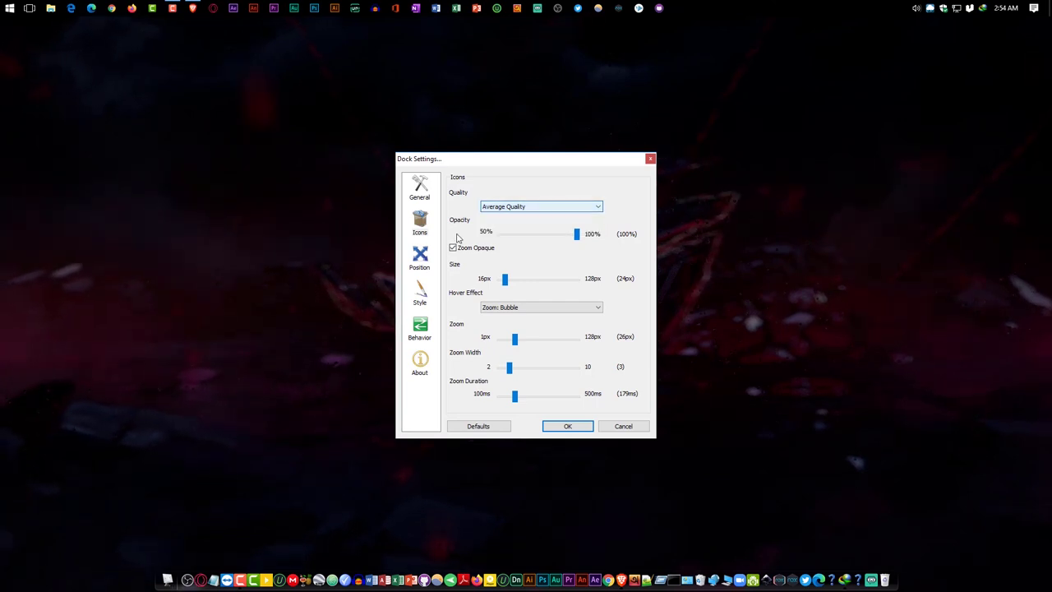
Try the Top, Left and Right screen positions for the dock and return it to Bottom
left_click(423, 258)
left_click(534, 233)
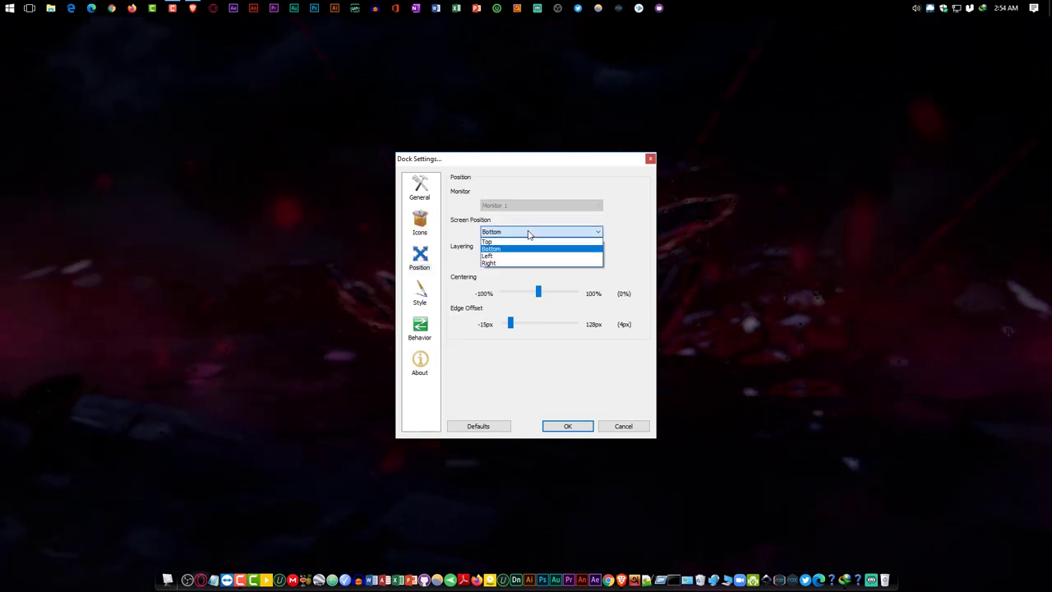
left_click(529, 243)
left_click(542, 230)
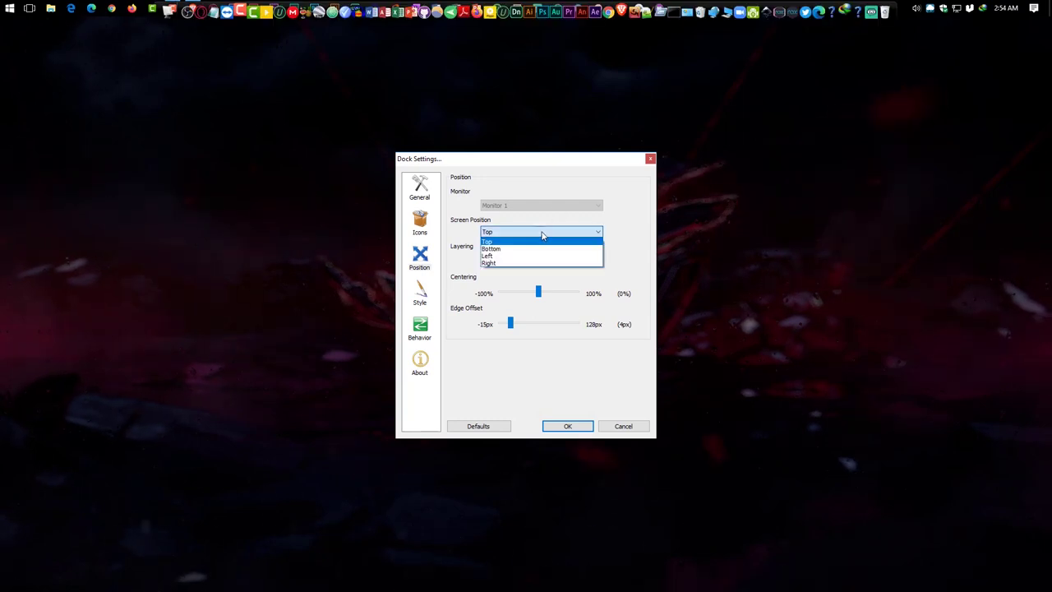
left_click(545, 249)
left_click(546, 232)
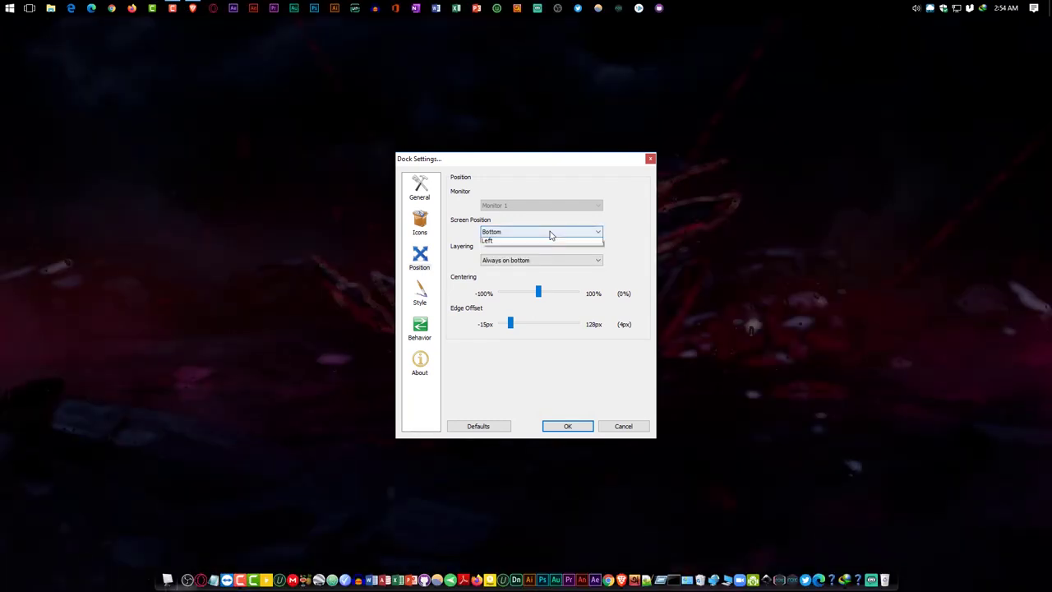
left_click(549, 256)
left_click(557, 232)
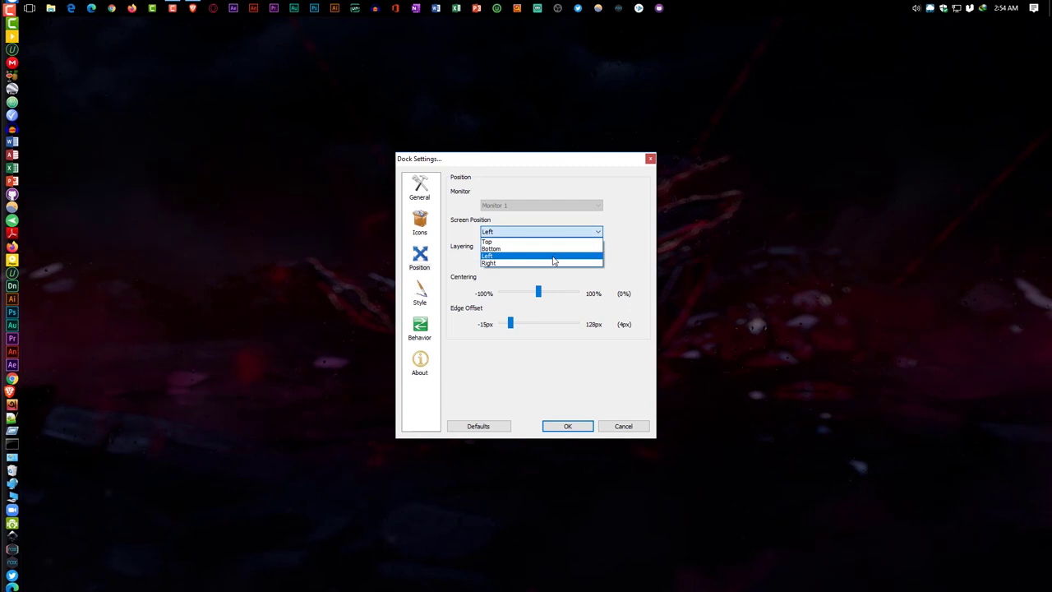
left_click(550, 263)
left_click(560, 234)
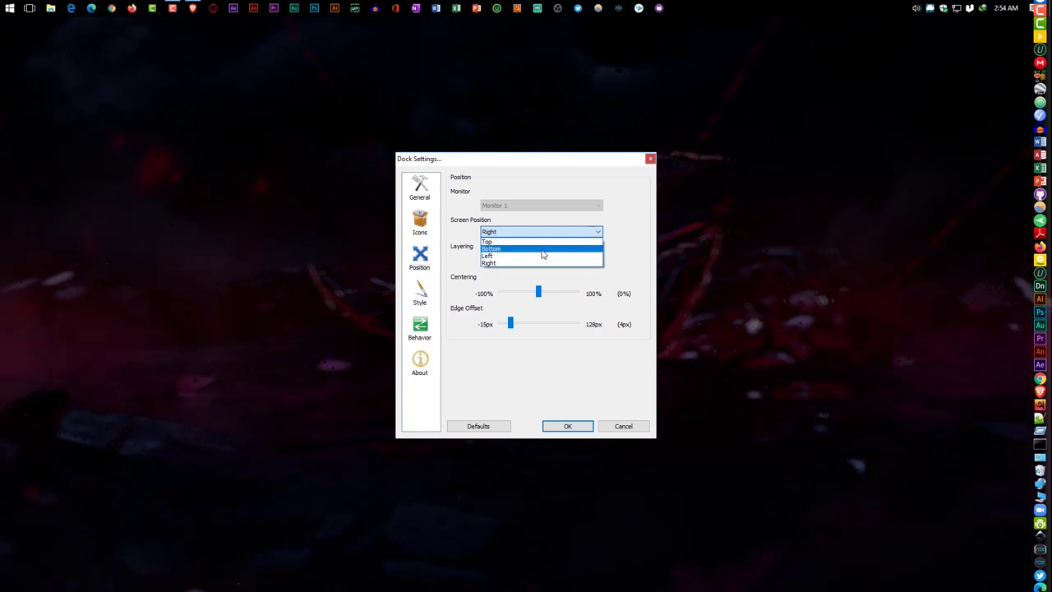
left_click(534, 249)
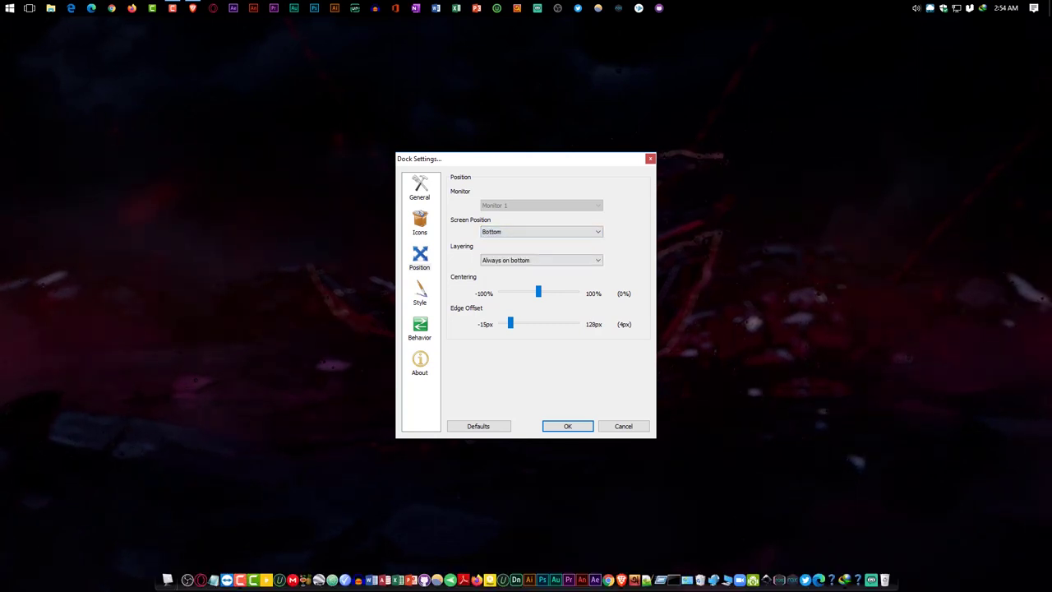
Try the CrystalXP.net, ZaKtoon and Blank themes in the dock's style settings and vary the opacity
left_click(415, 297)
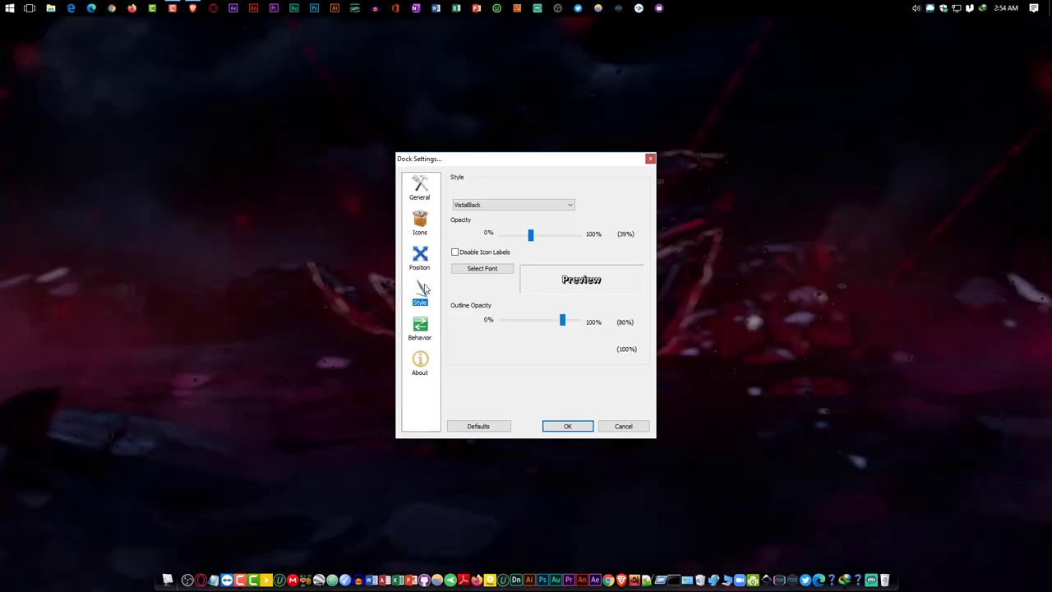
left_click(504, 207)
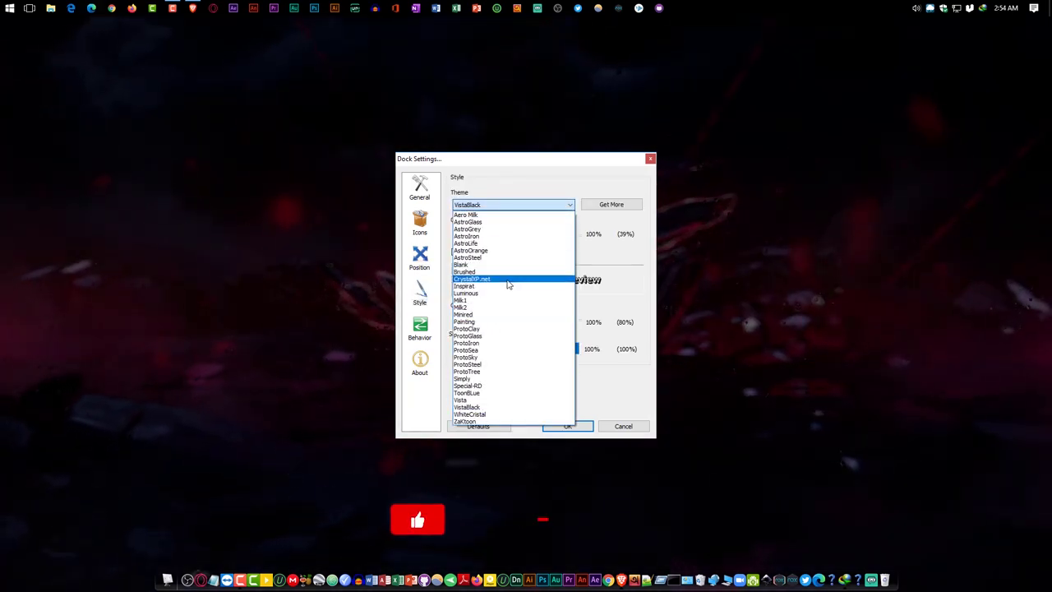
left_click(505, 279)
left_click(516, 208)
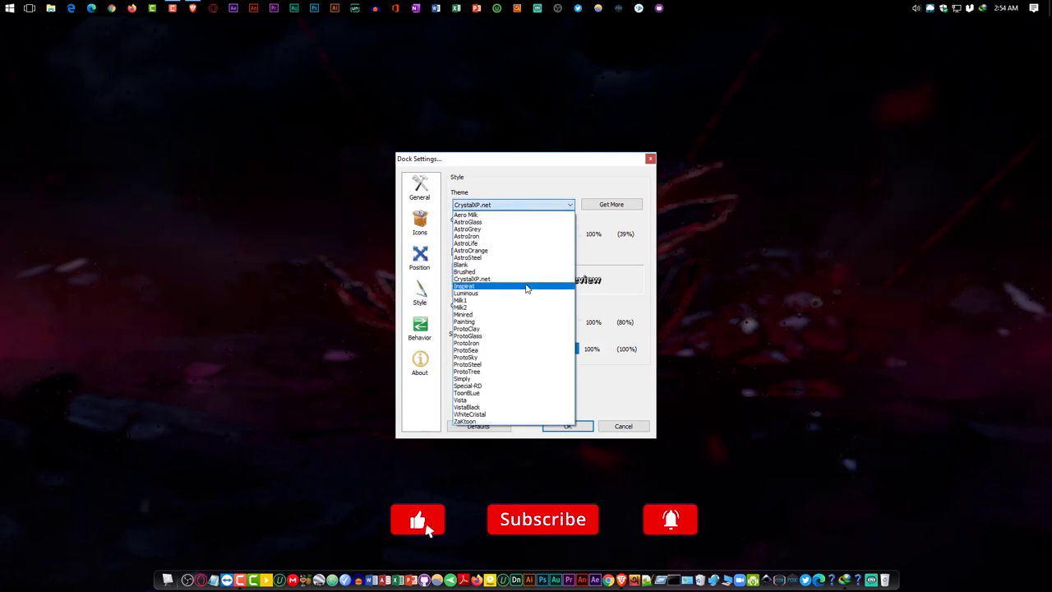
left_click(513, 419)
left_click(528, 204)
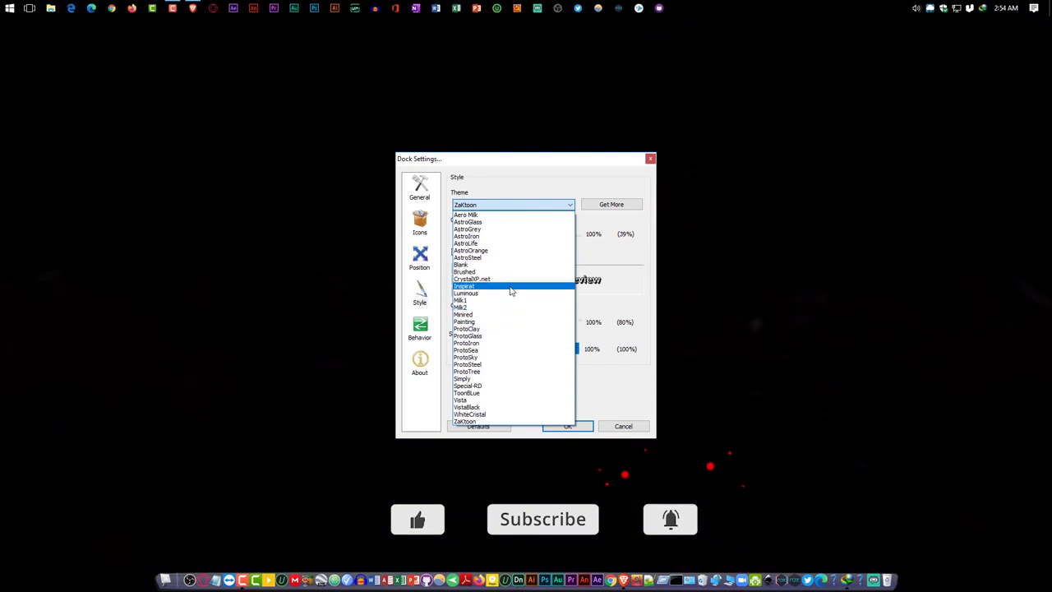
left_click(509, 243)
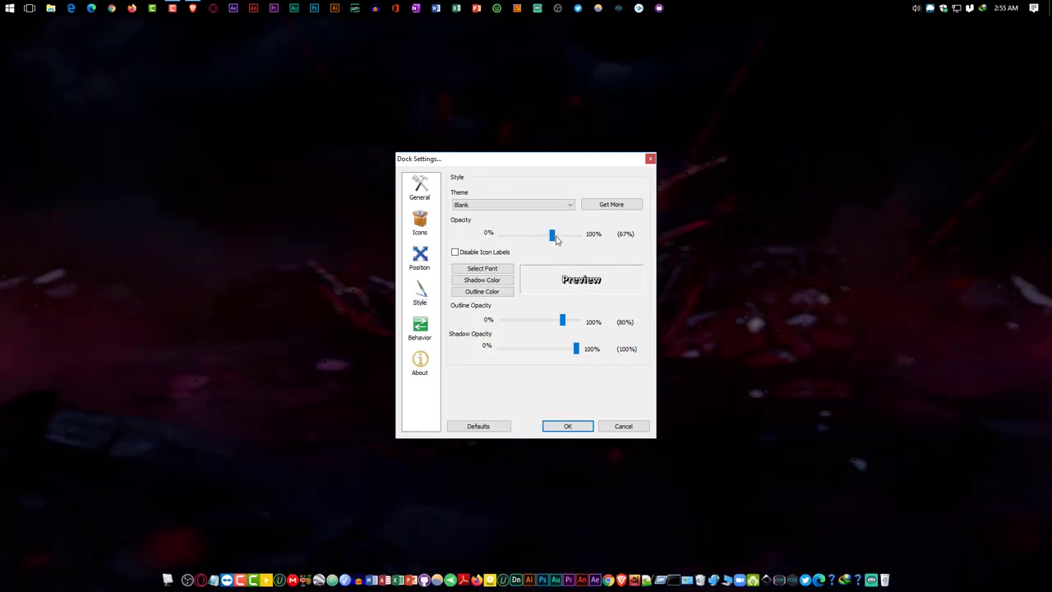
left_click_drag(579, 236, 611, 235)
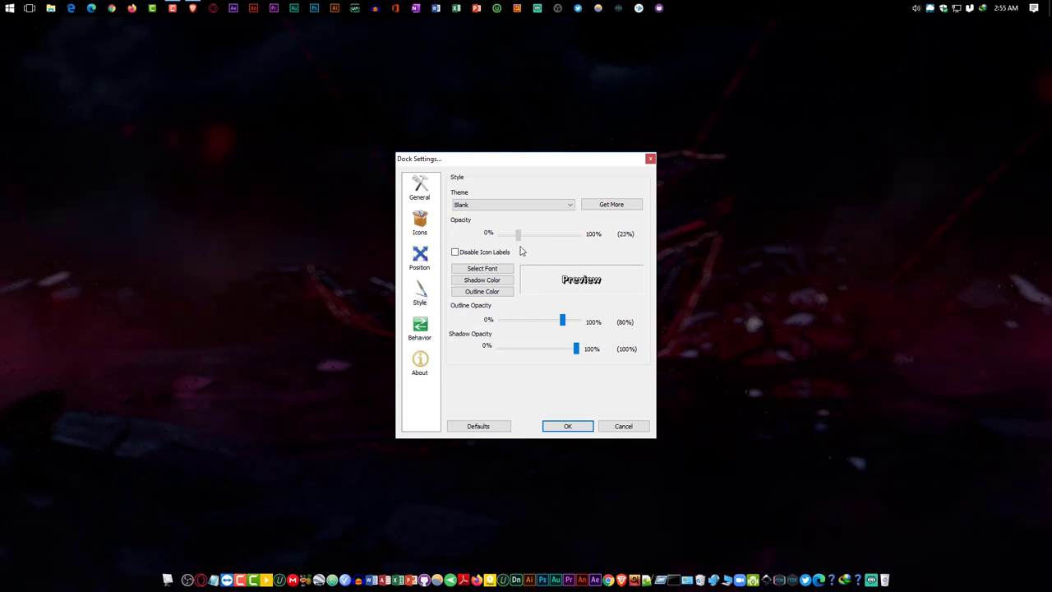
Apply the Aero Milk theme to the dock and set the theme opacity to 46%
left_click(528, 205)
left_click(526, 217)
mouse_move(528, 238)
left_mouse_down()
mouse_move(580, 237)
mouse_move(507, 238)
mouse_move(552, 238)
mouse_move(535, 237)
left_mouse_up()
Try the Milk1 and Brushed dock themes and settle on CrystalXP.net
left_click(544, 207)
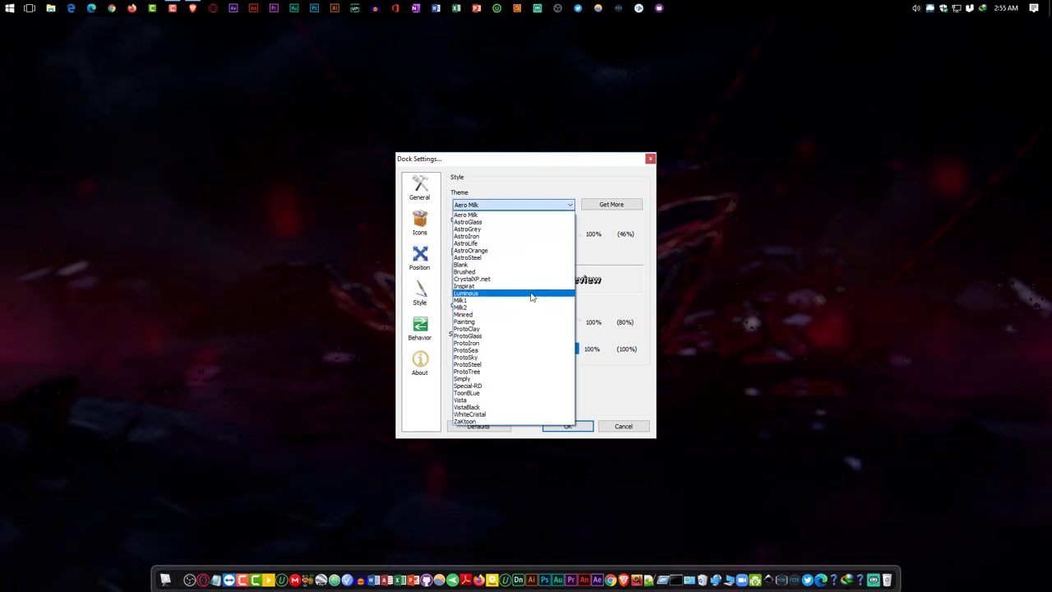
left_click(529, 304)
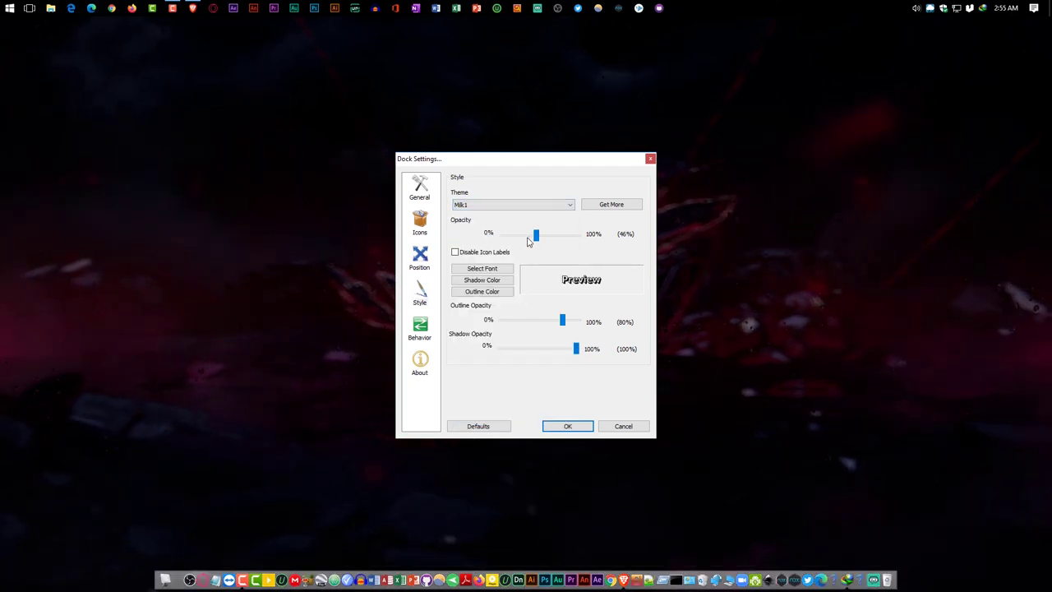
left_click(531, 205)
left_click(527, 279)
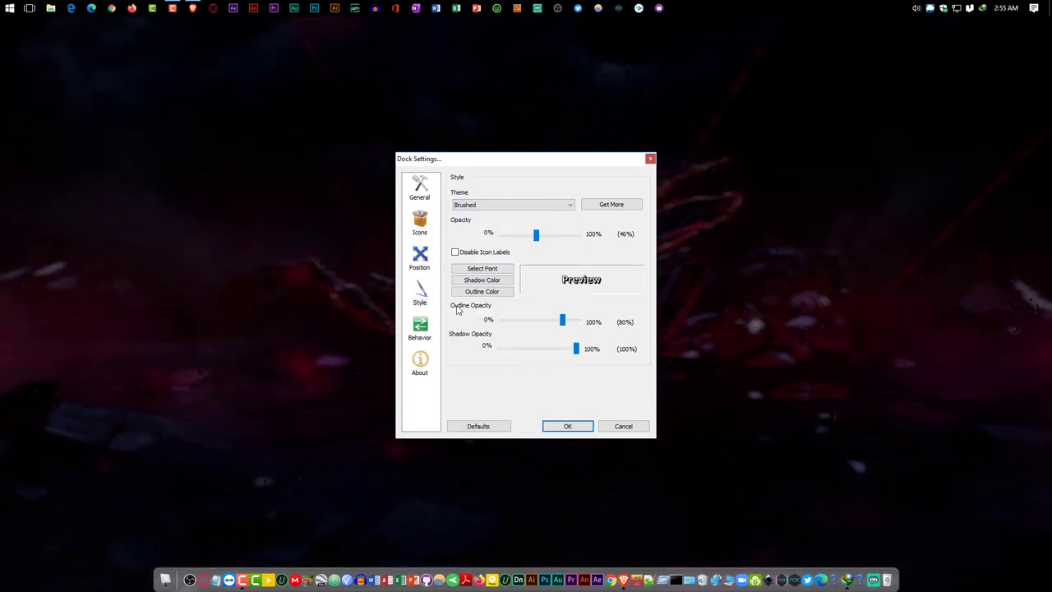
key("Down")
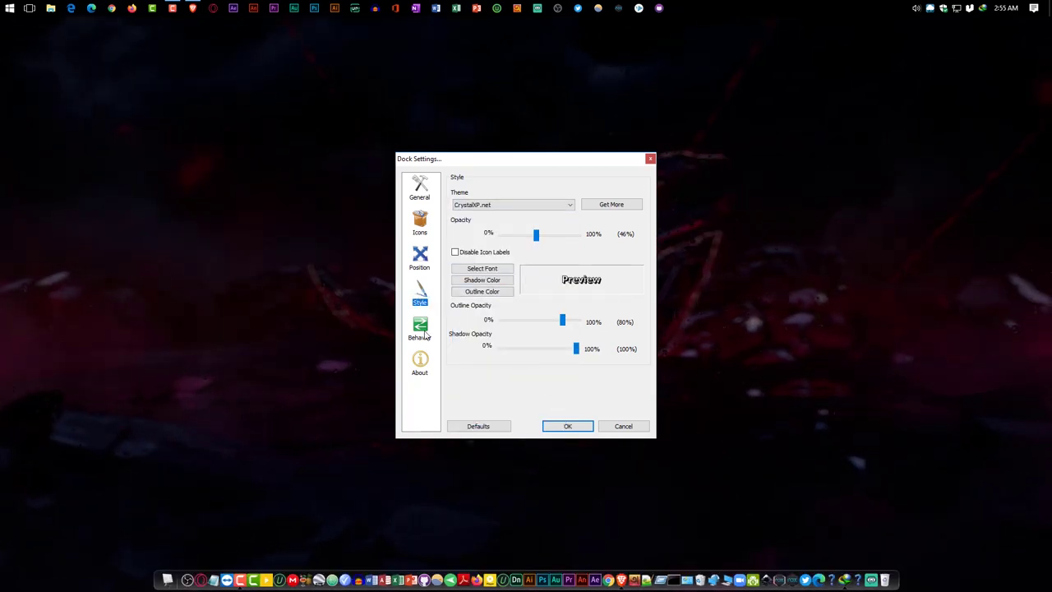
Try UberIcon Effects as the dock's Icon Attention Effect, set it to Bounce and apply the dock settings
left_click(421, 330)
left_click(530, 207)
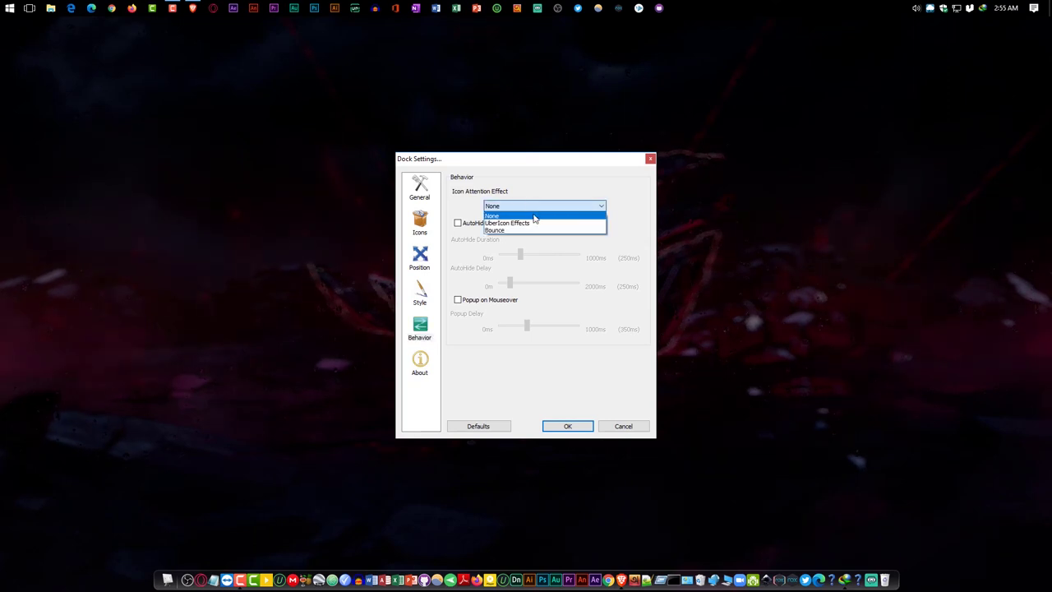
left_click(537, 223)
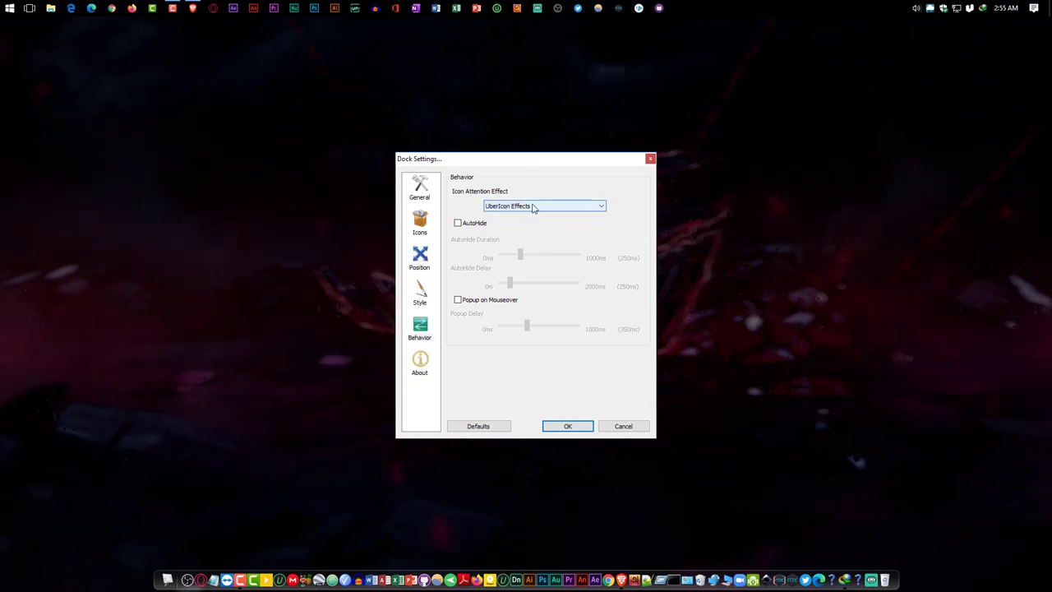
left_click(537, 207)
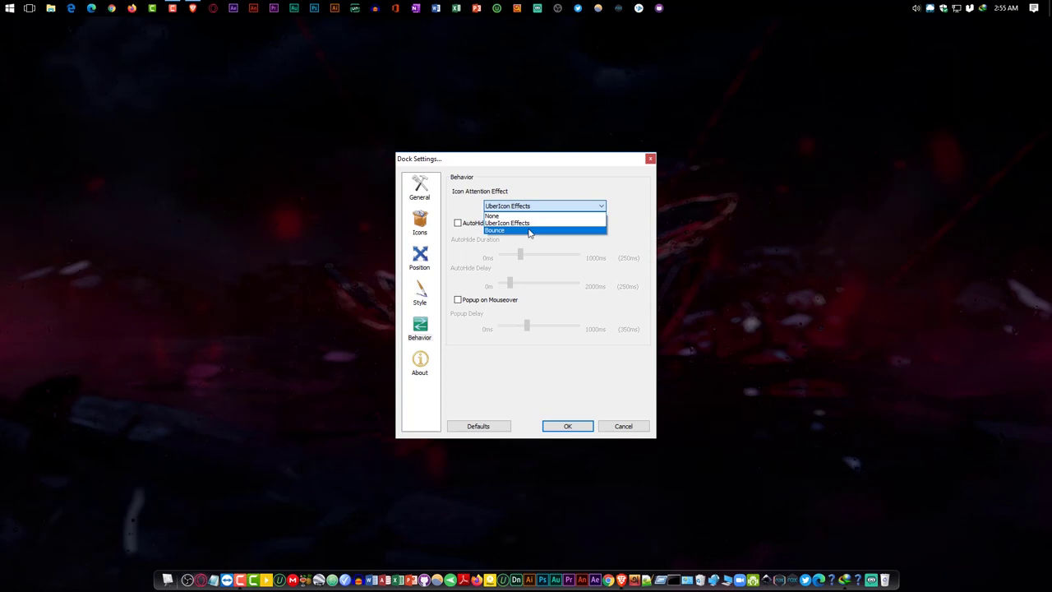
left_click(528, 229)
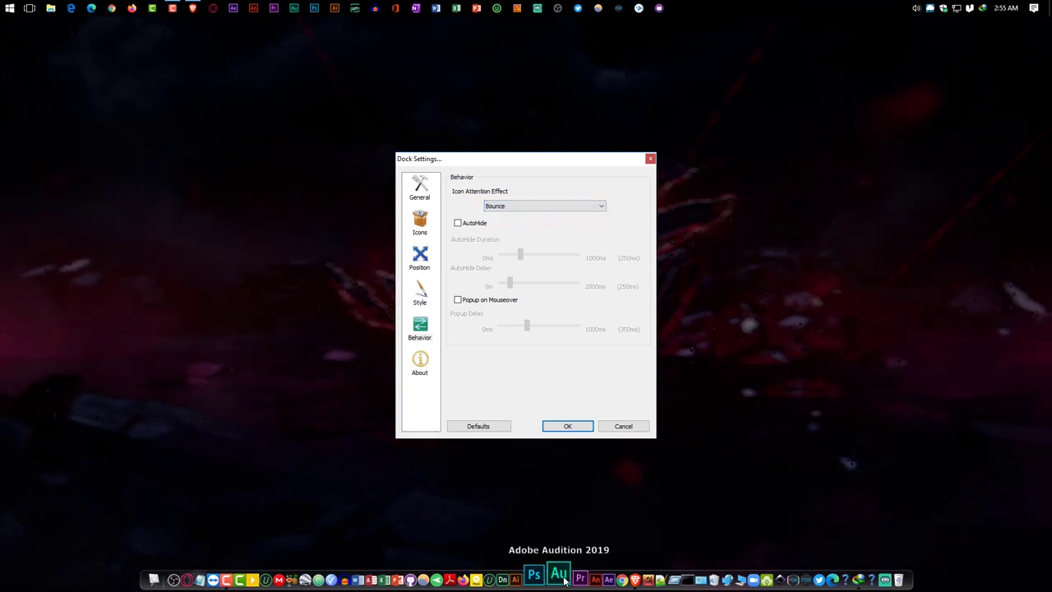
left_click(566, 427)
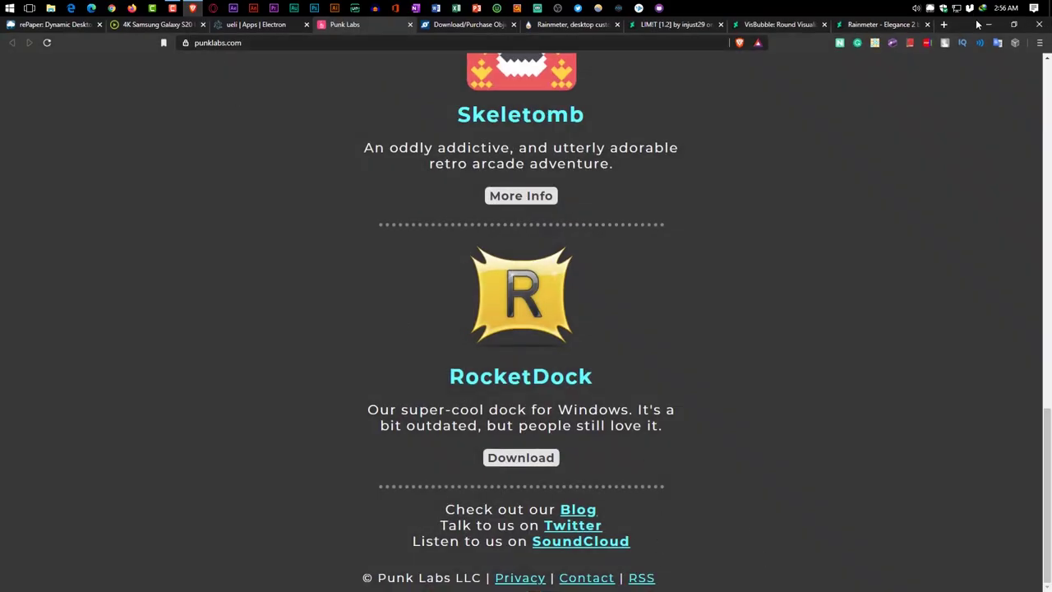
Minimize the browser and remove the Intel Graphics Control Panel icon and another unwanted icon beside it from the dock
left_click(988, 24)
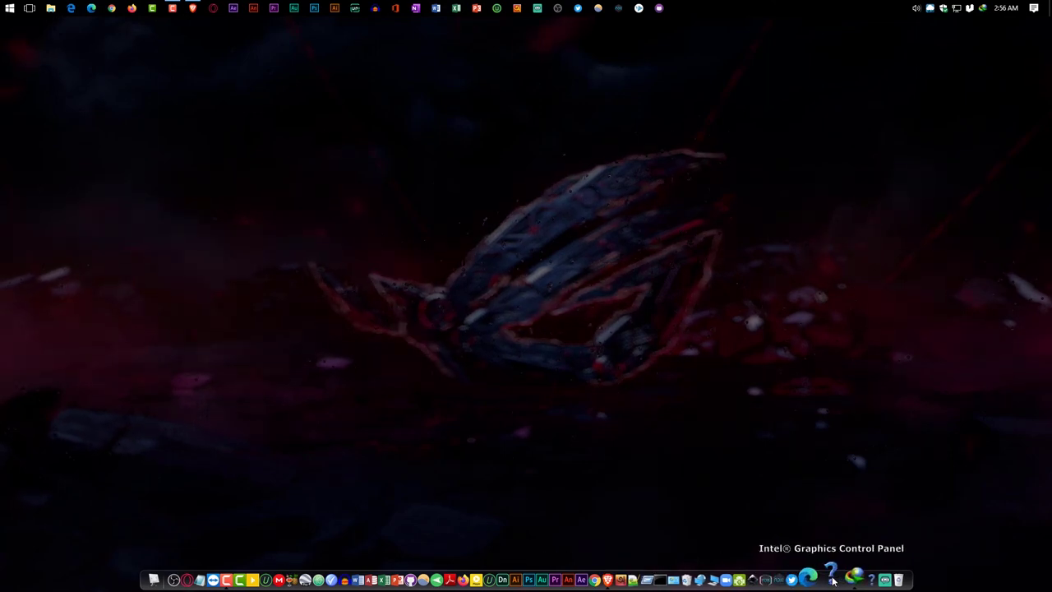
left_click_drag(832, 580, 821, 452)
left_click_drag(855, 579, 845, 460)
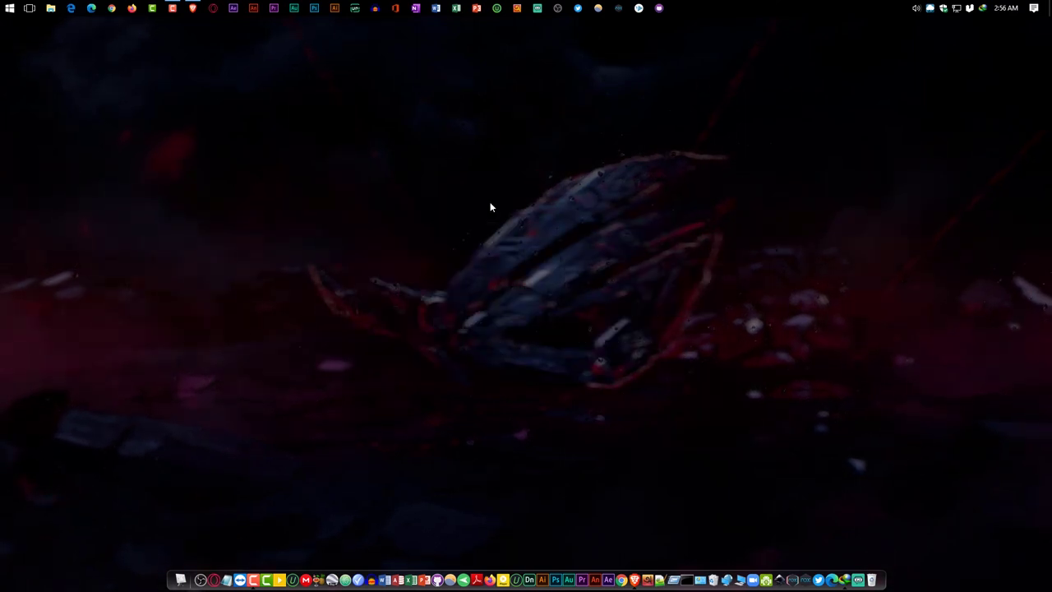
Open the Windows theme settings and browse the Windows Themes collection in a maximized Microsoft Store window
right_click(386, 201)
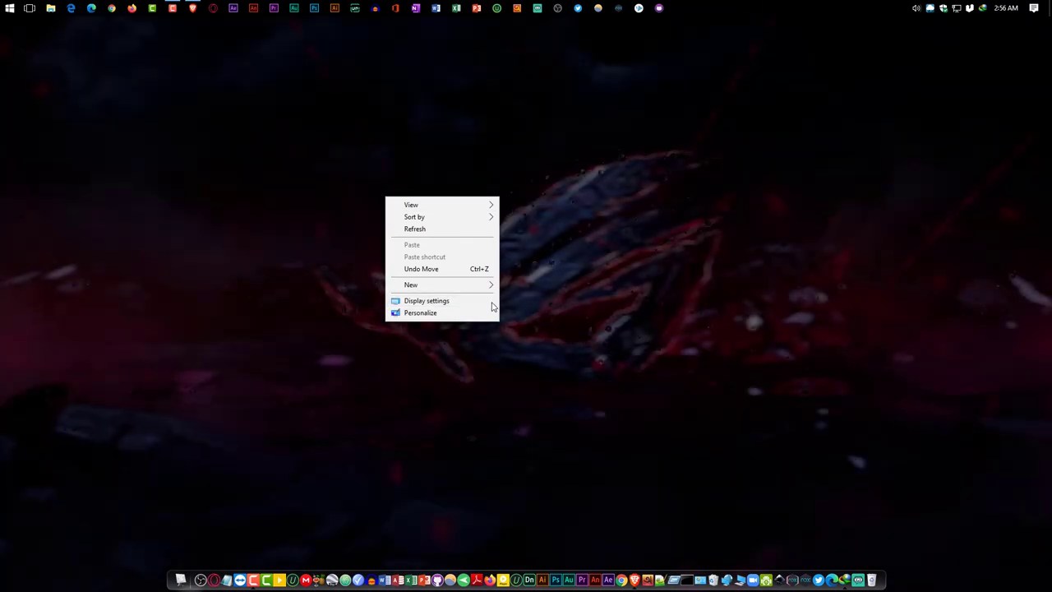
left_click(442, 312)
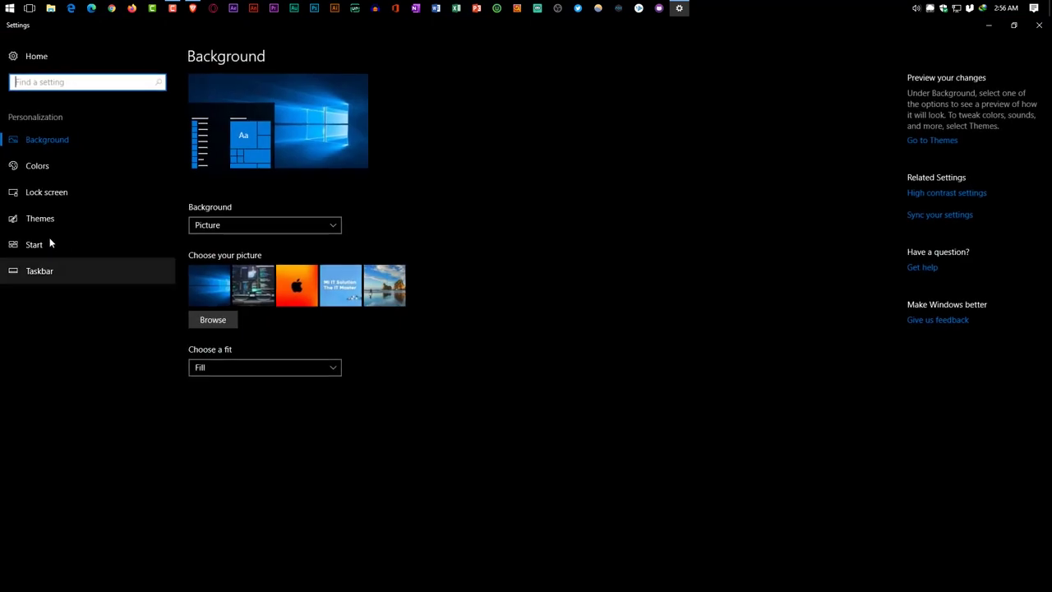
left_click(39, 218)
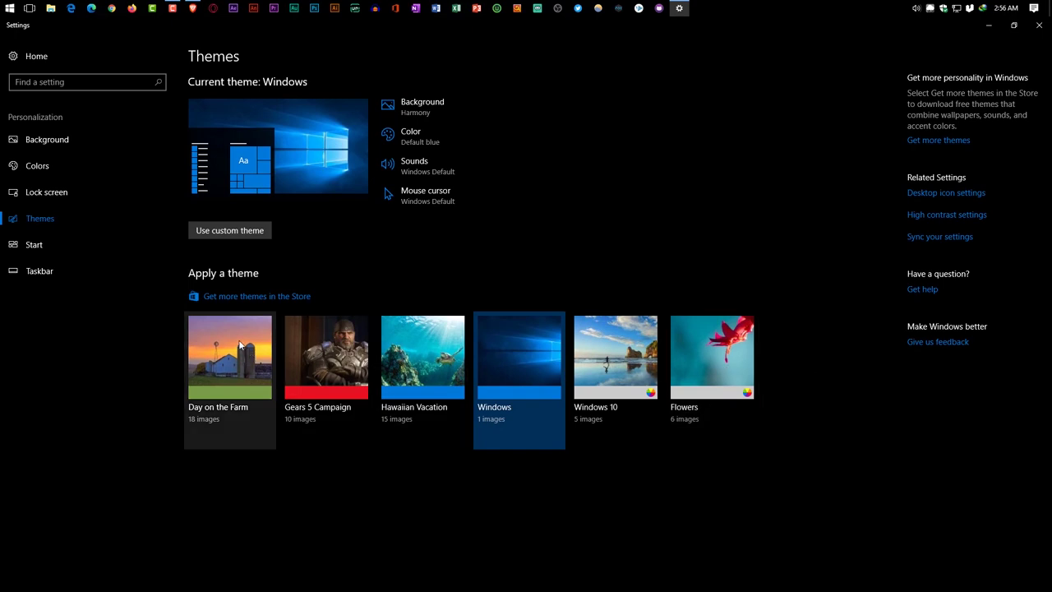
left_click(279, 297)
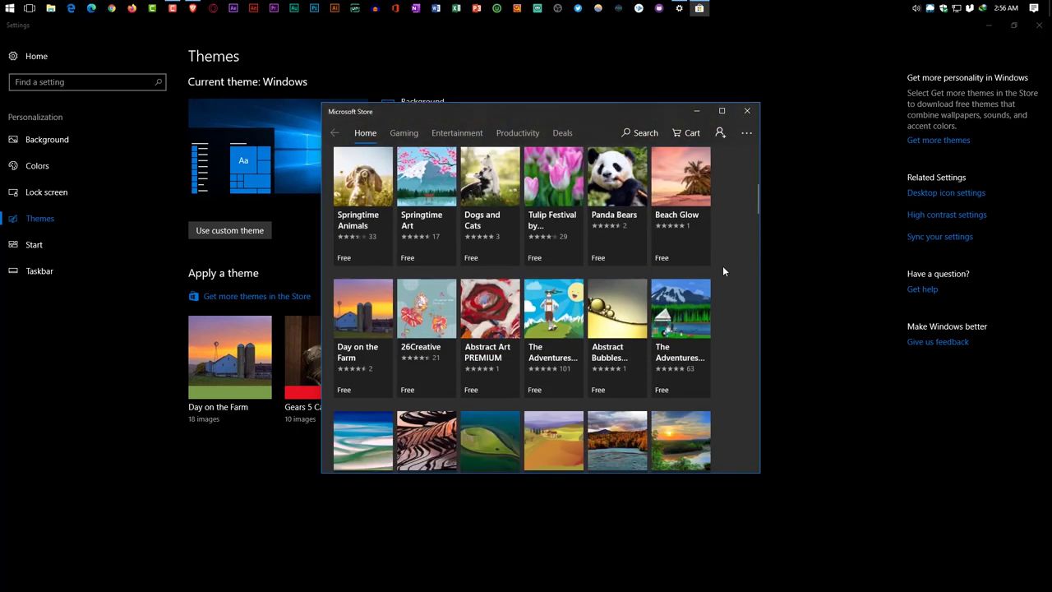
left_click(722, 111)
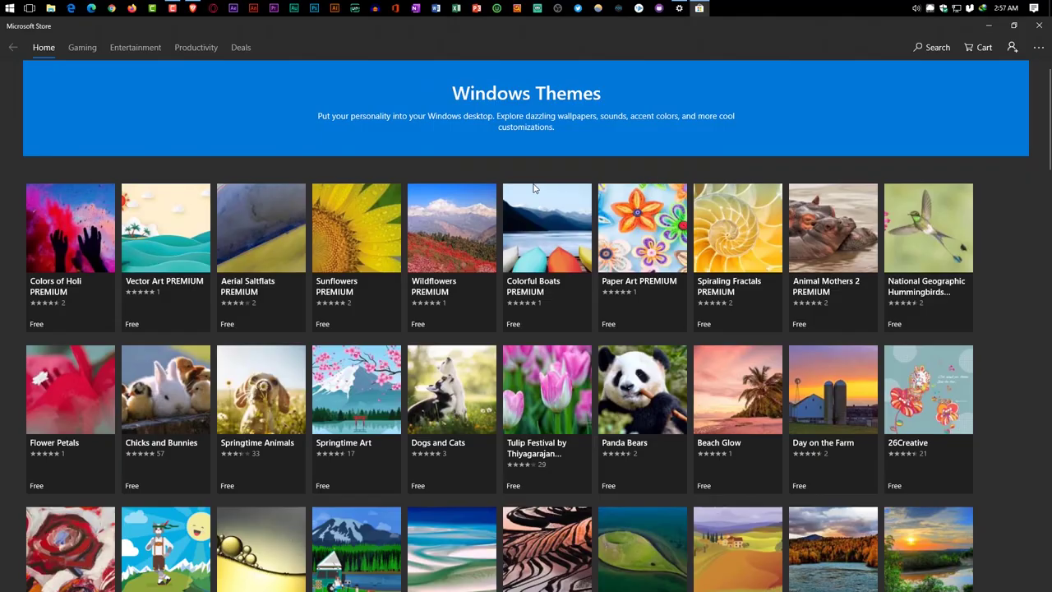
scroll(515, 189, "down", 10)
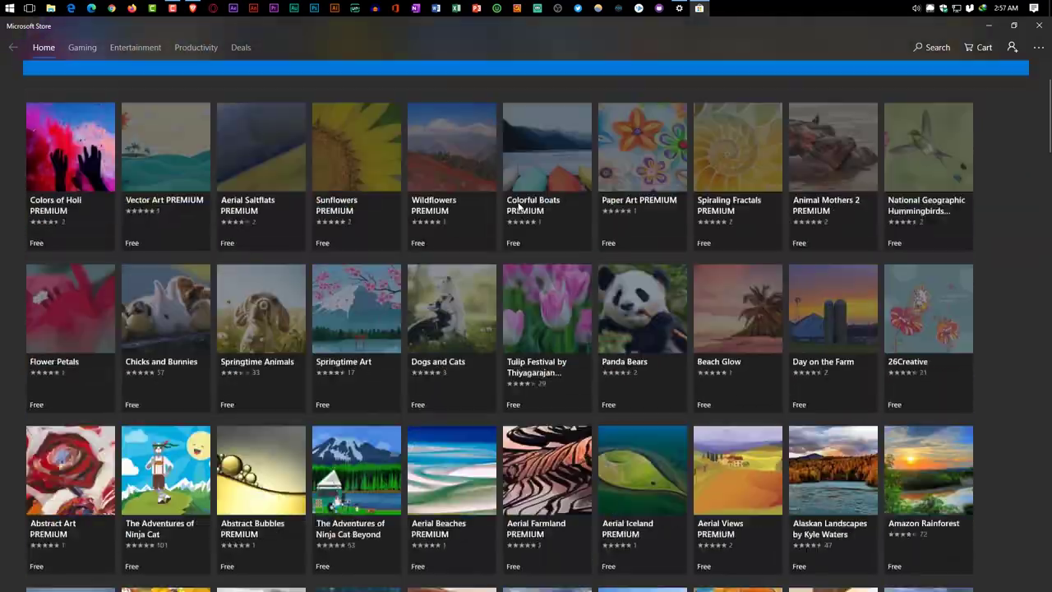
scroll(518, 202, "down", 5)
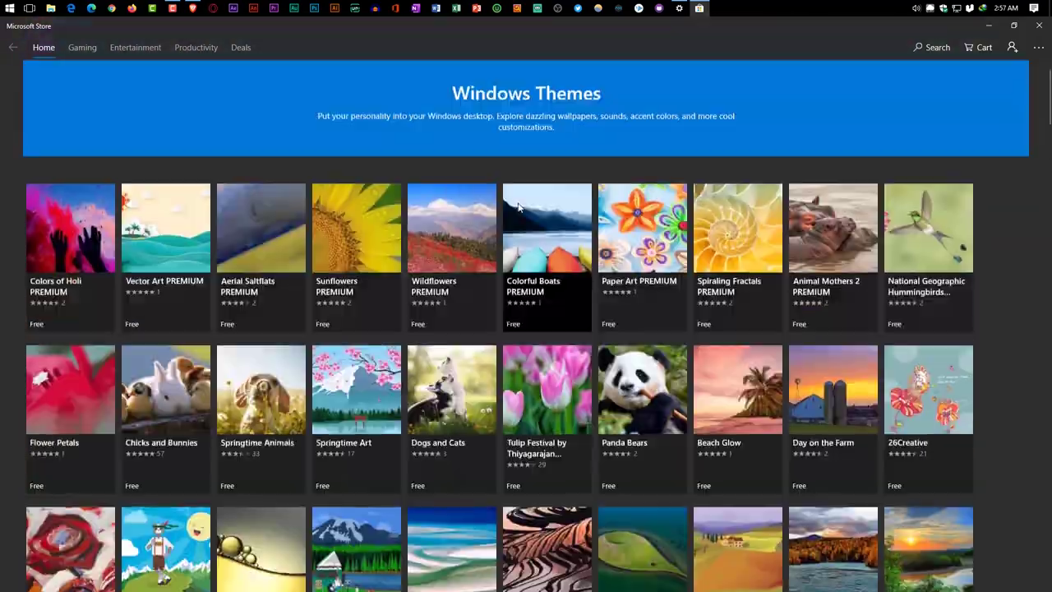
scroll(767, 287, "down", 4)
scroll(768, 292, "down", 5)
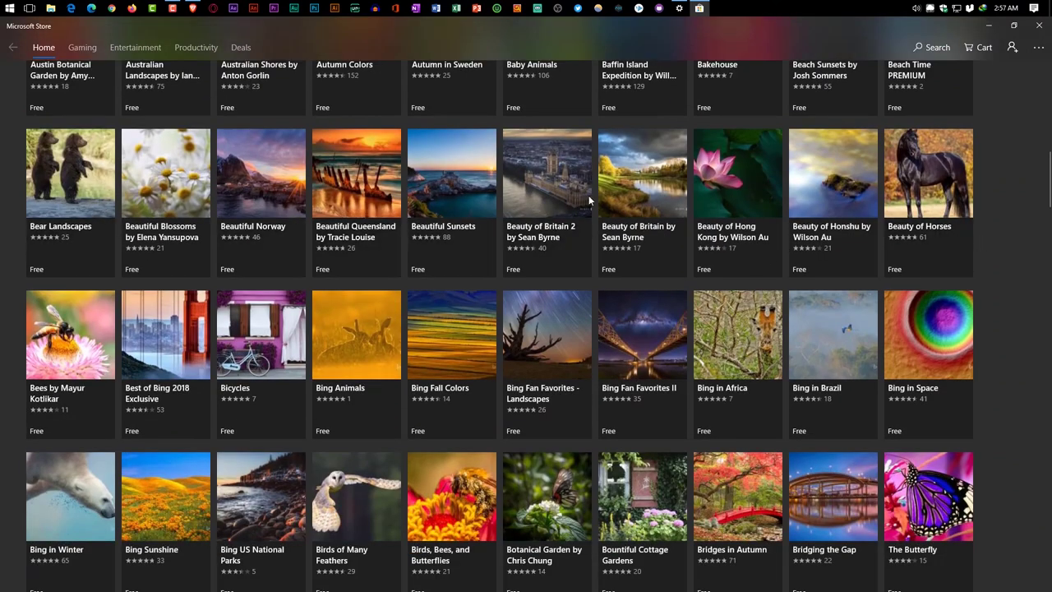
Get the free Beauty of Britain 2 theme without signing in and apply it as the Windows theme
left_click(514, 239)
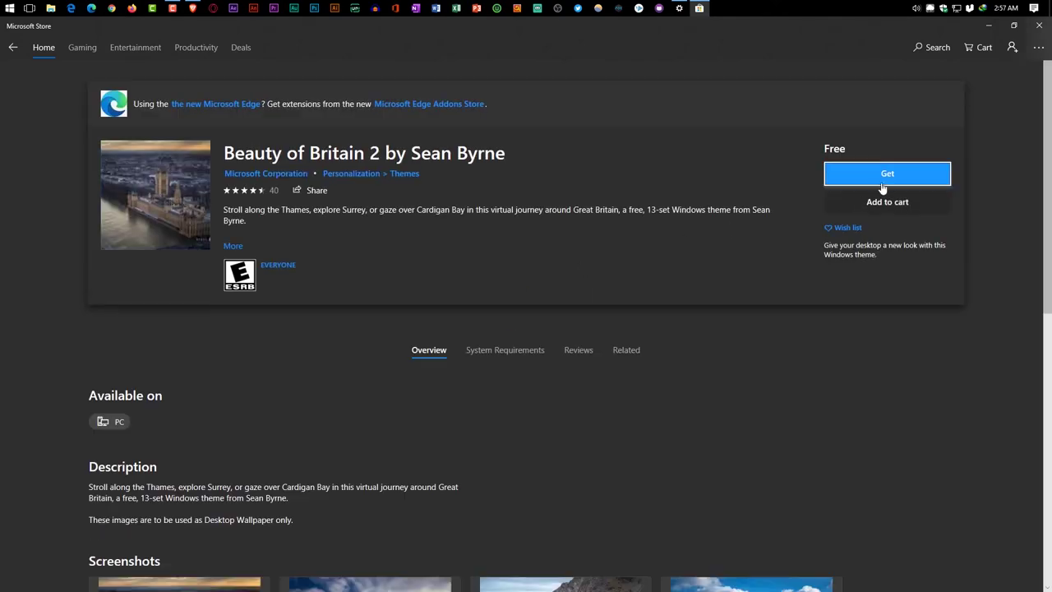
left_click(871, 180)
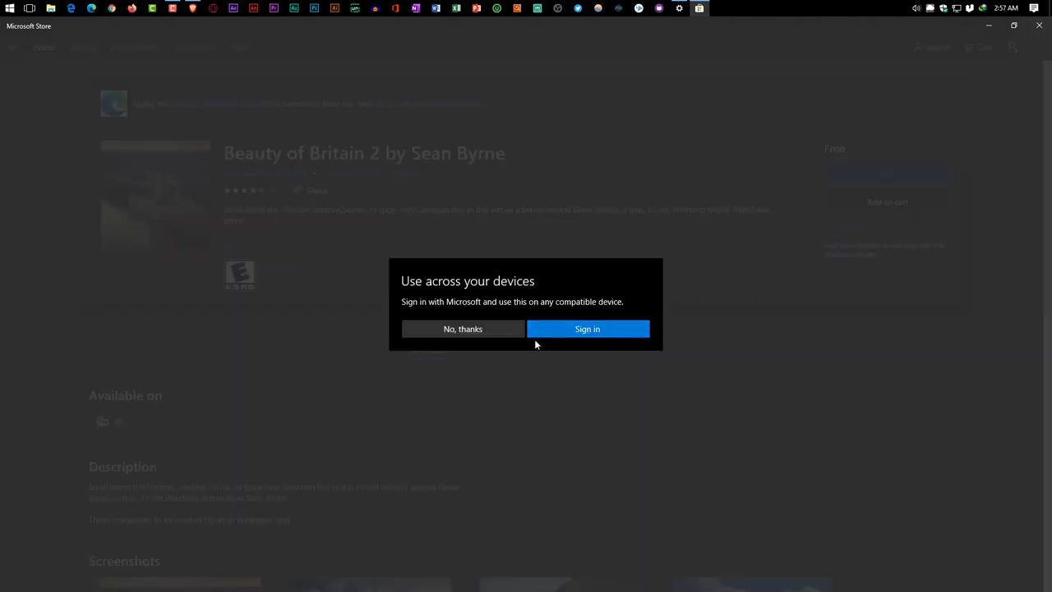
left_click(462, 329)
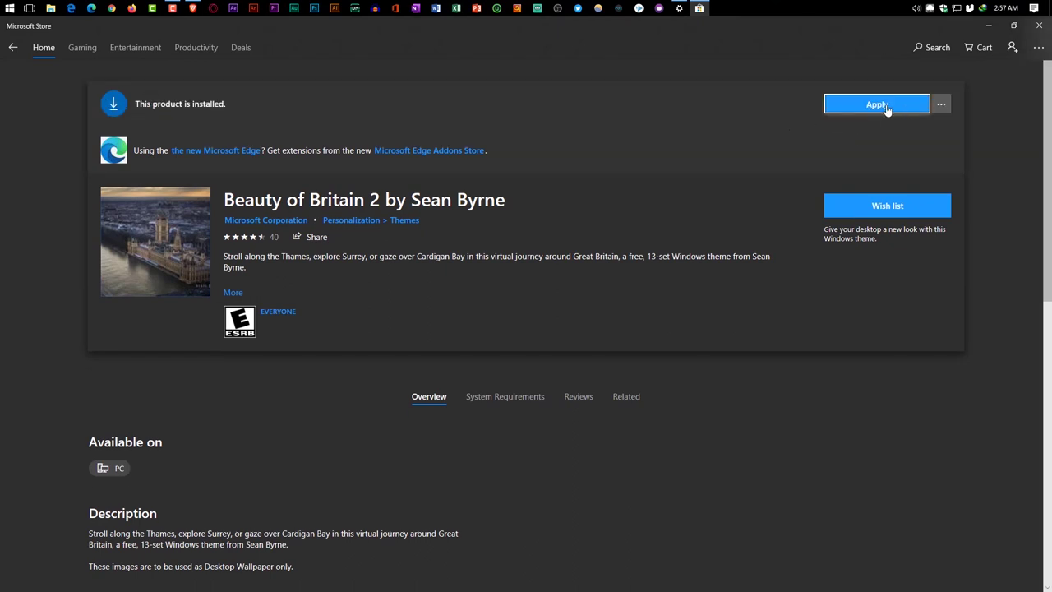
left_click(886, 110)
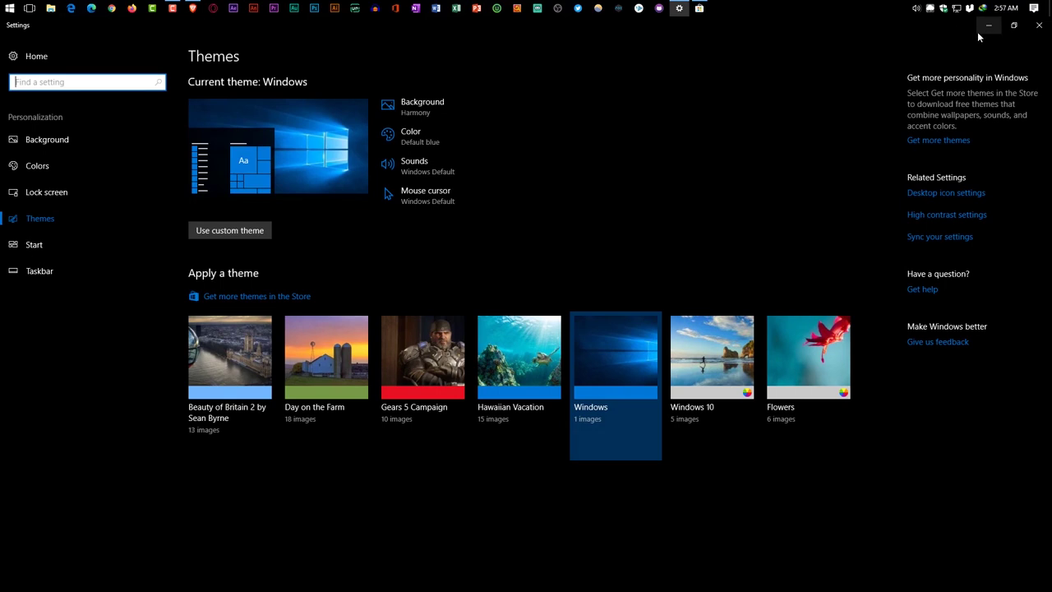
left_click(247, 371)
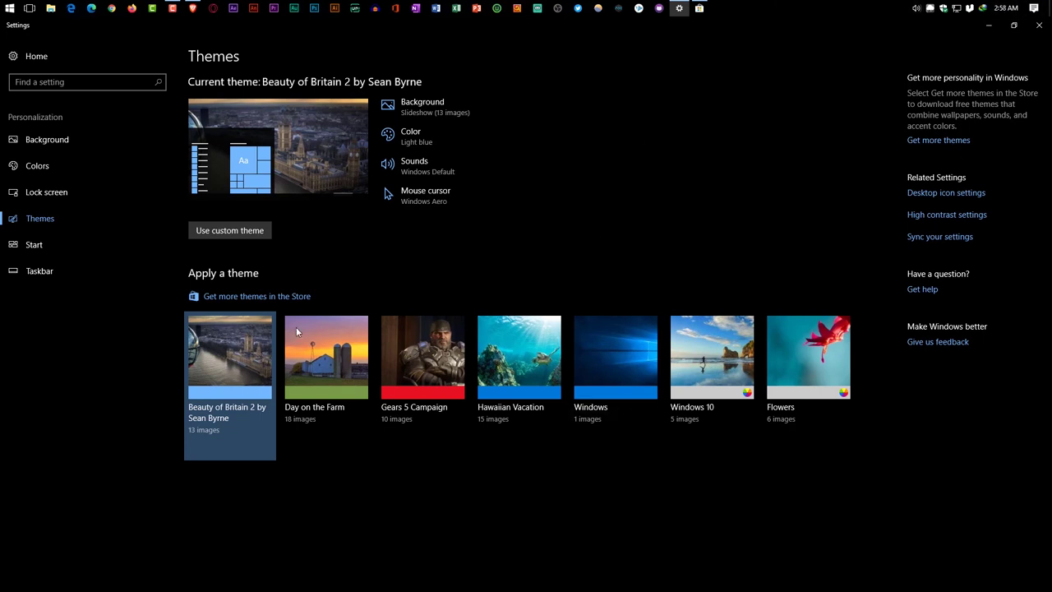
Try the Day on the Farm and Gears 5 Campaign themes, settle on Day on the Farm, and close Settings and the Store
left_click(329, 366)
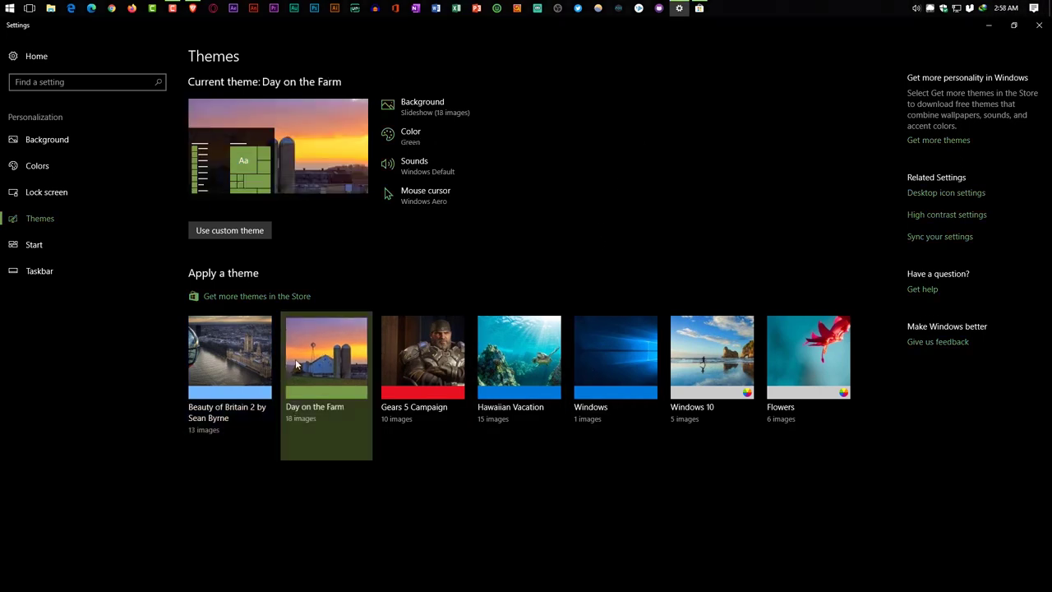
left_click(222, 368)
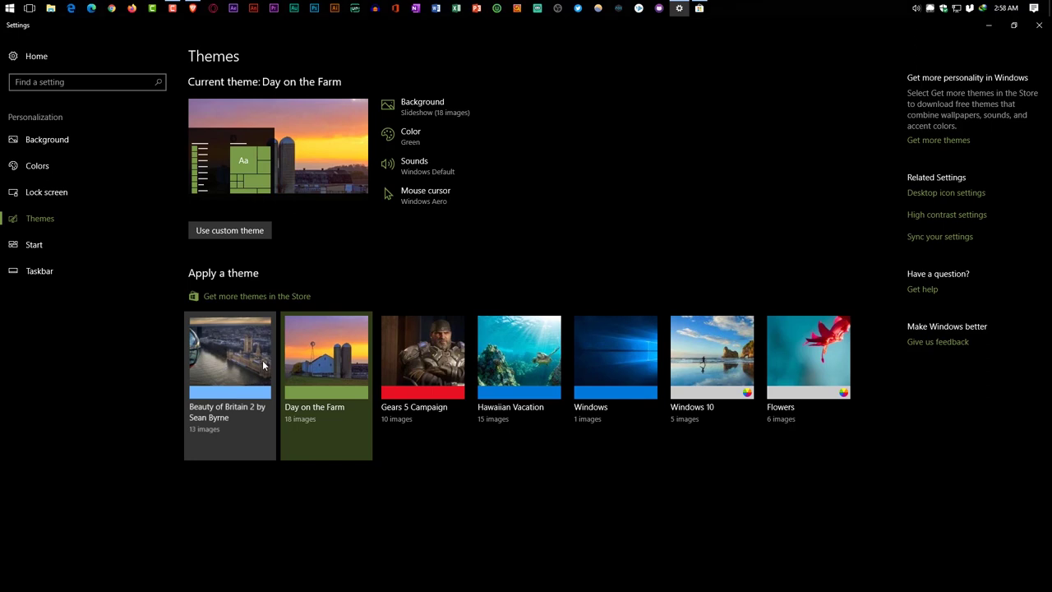
left_click(419, 365)
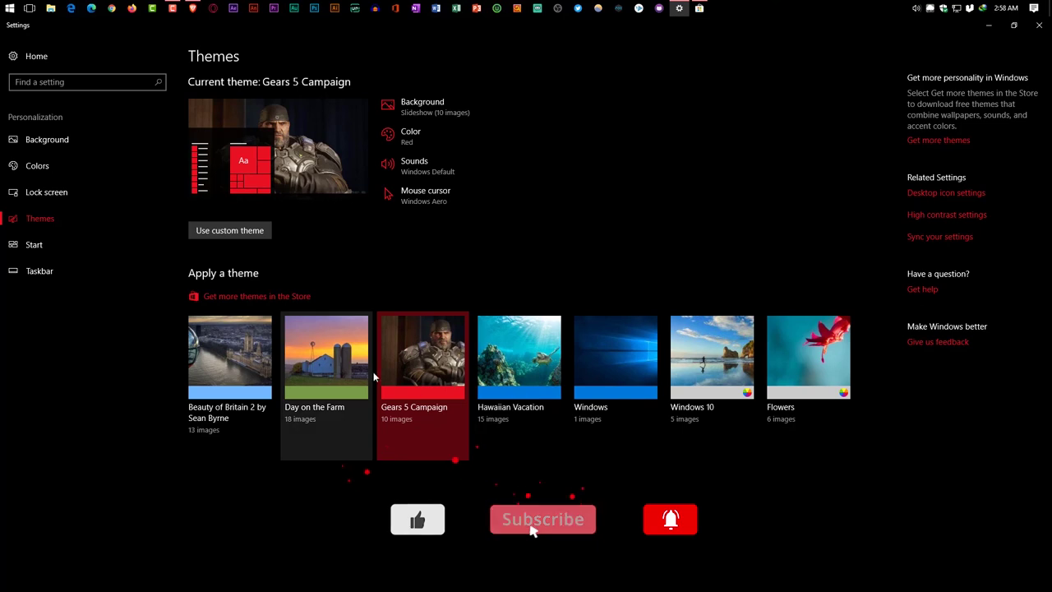
left_click(328, 379)
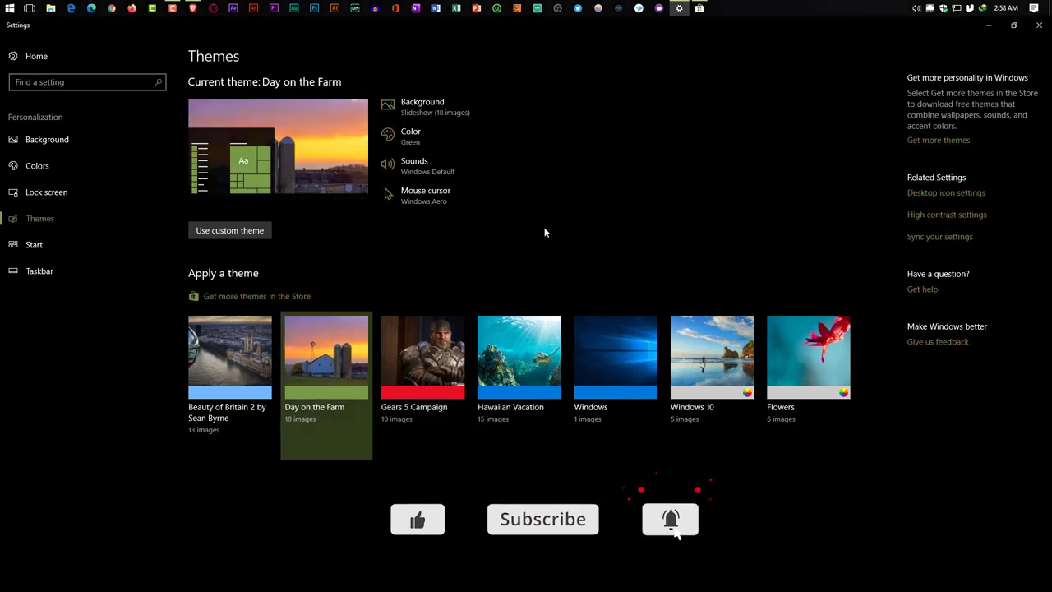
left_click(1036, 26)
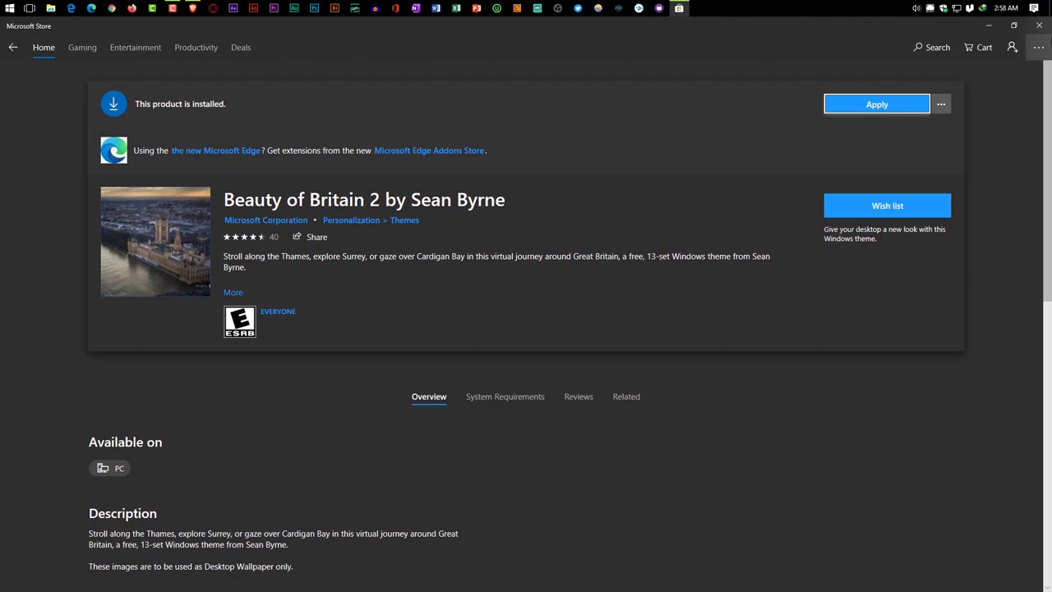
key("alt+F4")
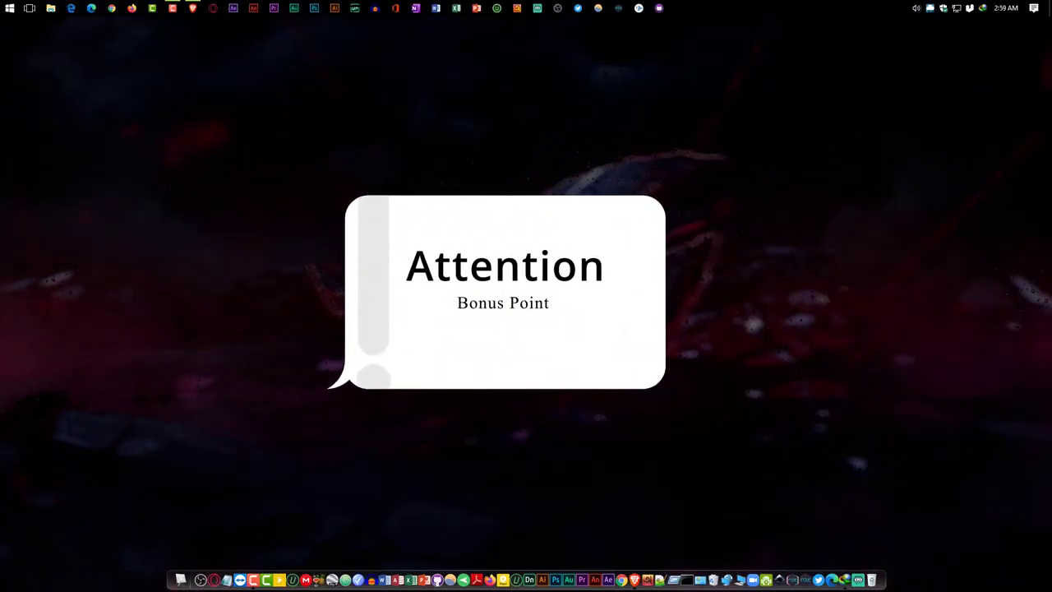
Switch to the browser and download the Rainmeter 4.3.1 Final Release installer from rainmeter.net into the Downloads folder
left_click(193, 7)
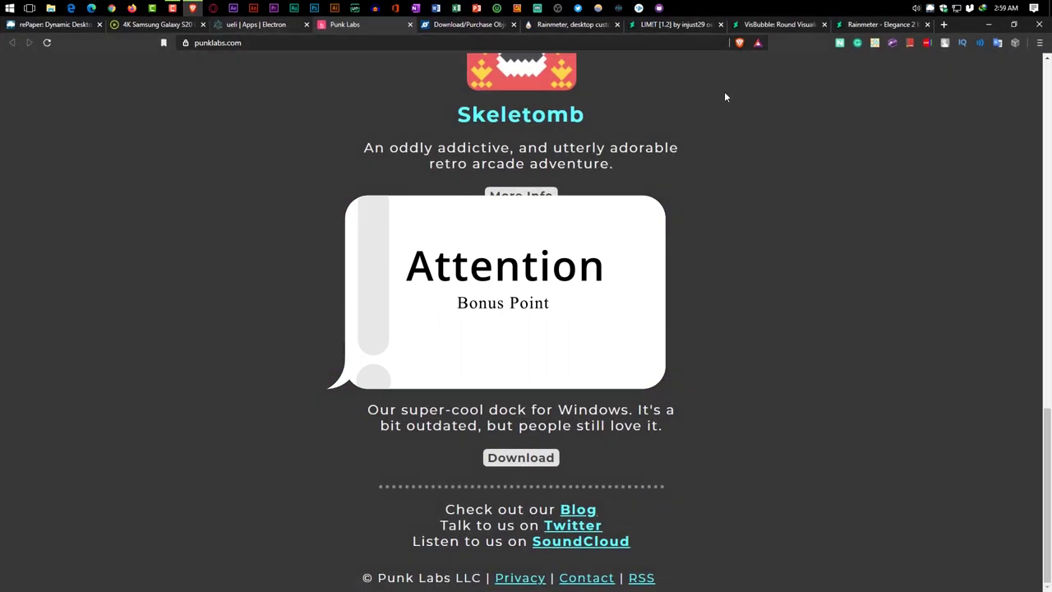
scroll(630, 68, "up", 5)
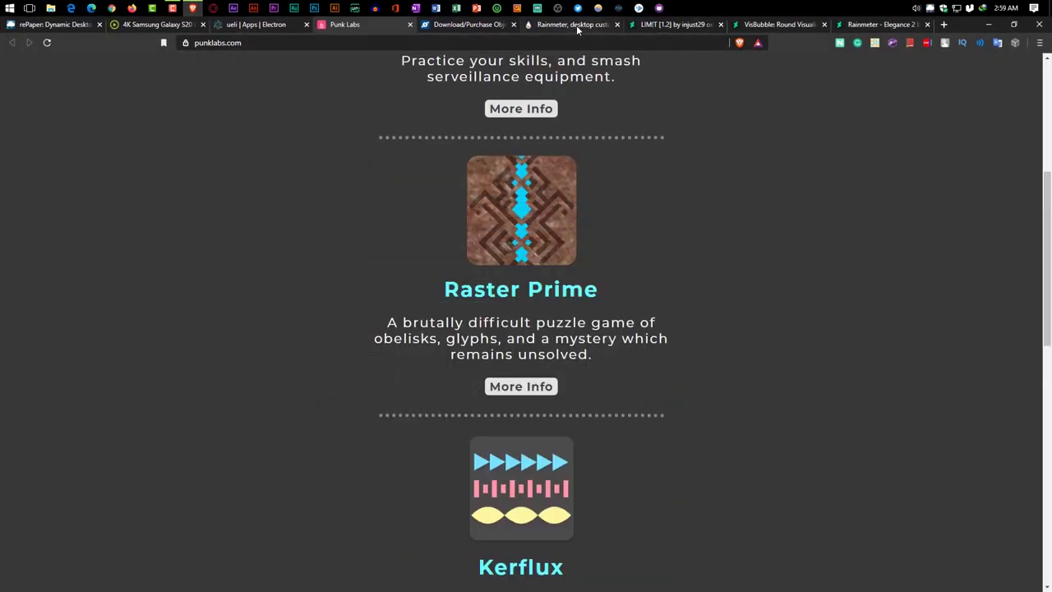
left_click(574, 24)
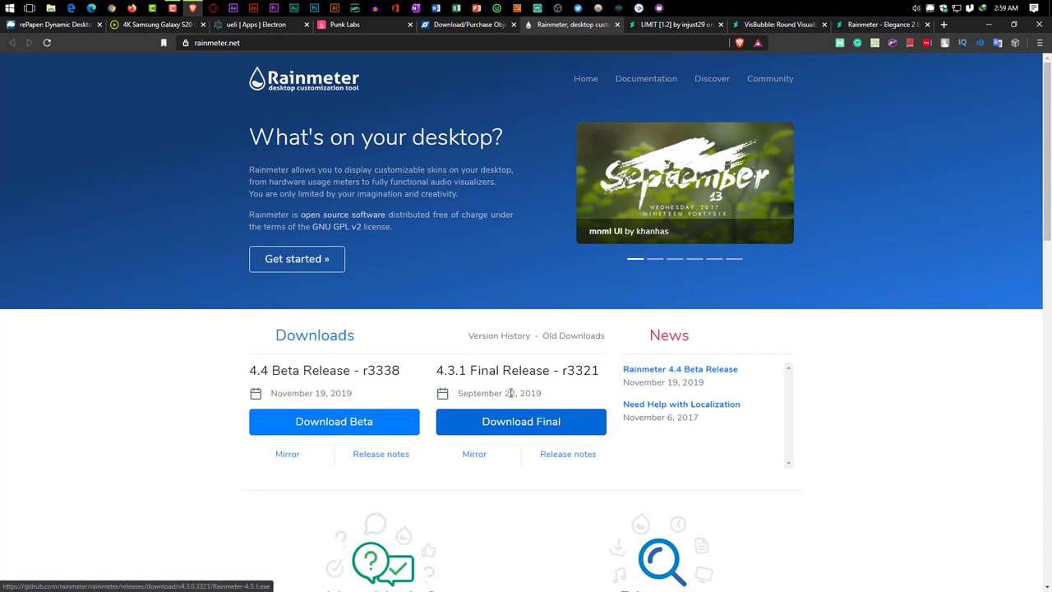
left_click(540, 425)
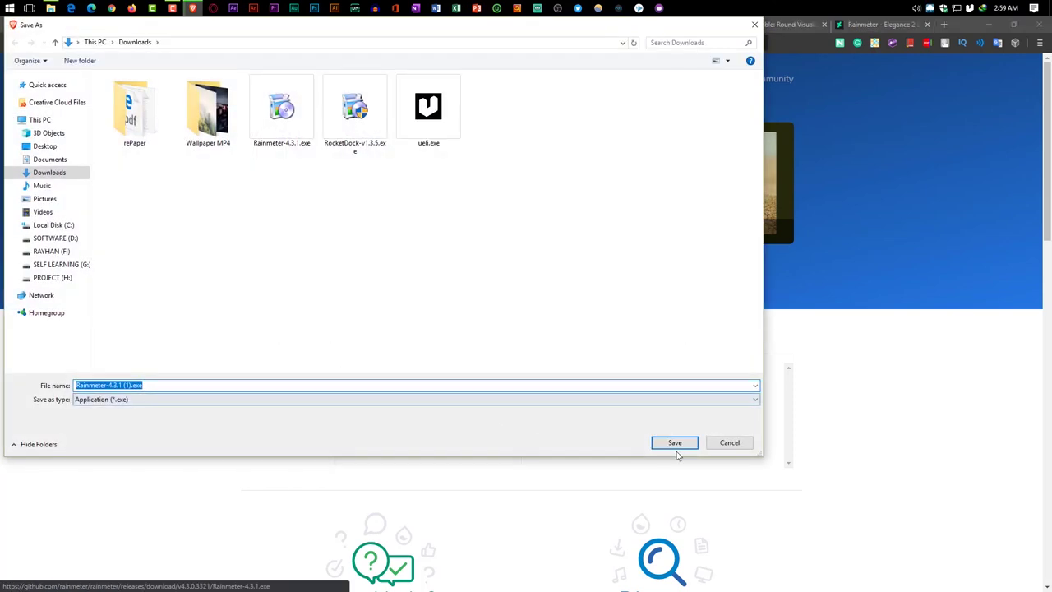
left_click(675, 444)
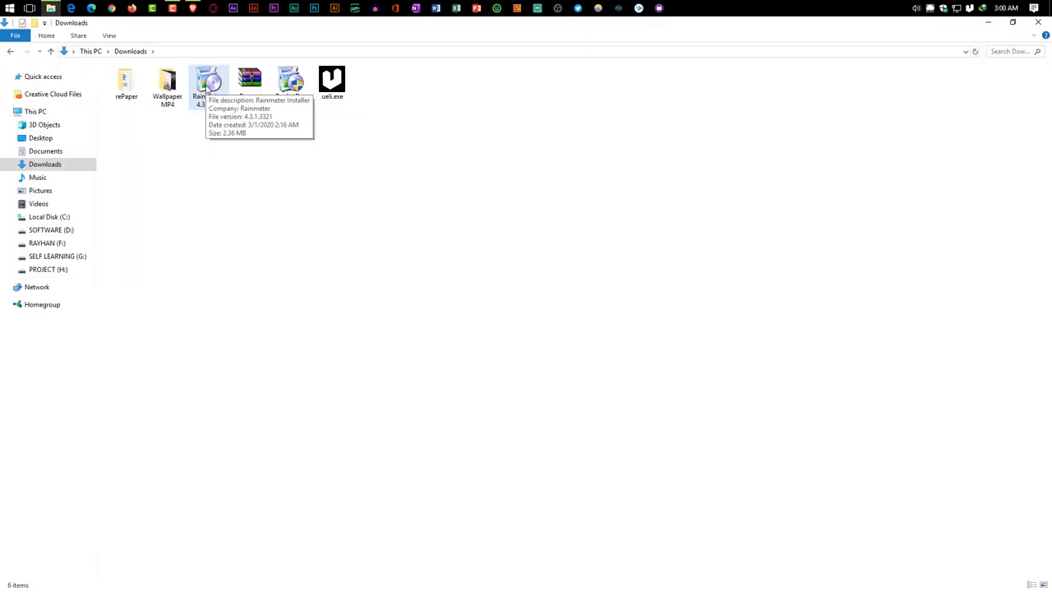
Run Rainmeter-4.3.1.exe from the Downloads folder and complete the setup with Run Rainmeter enabled
left_click(208, 87)
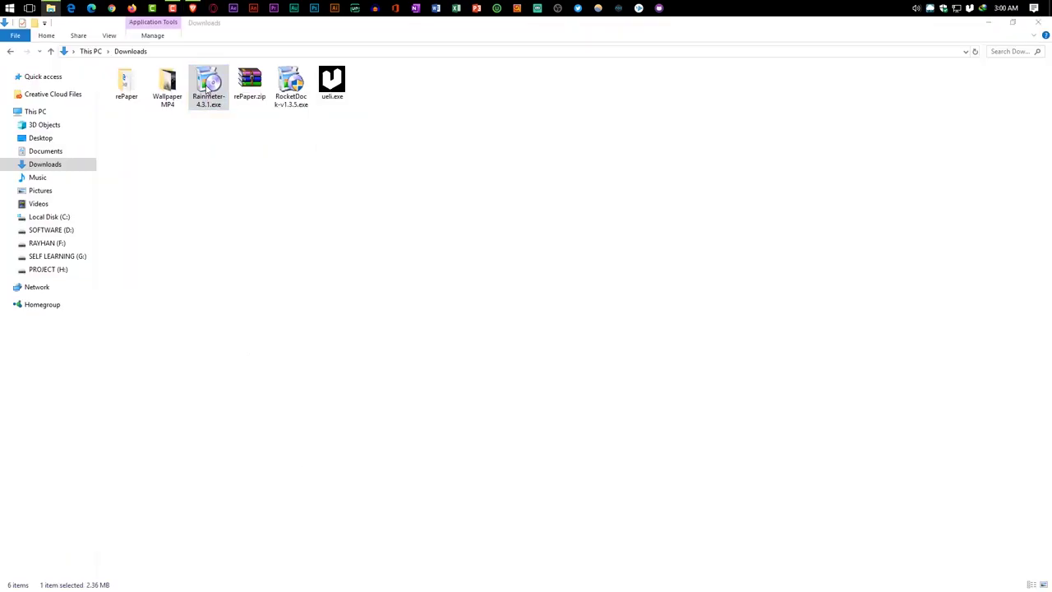
double_click(212, 100)
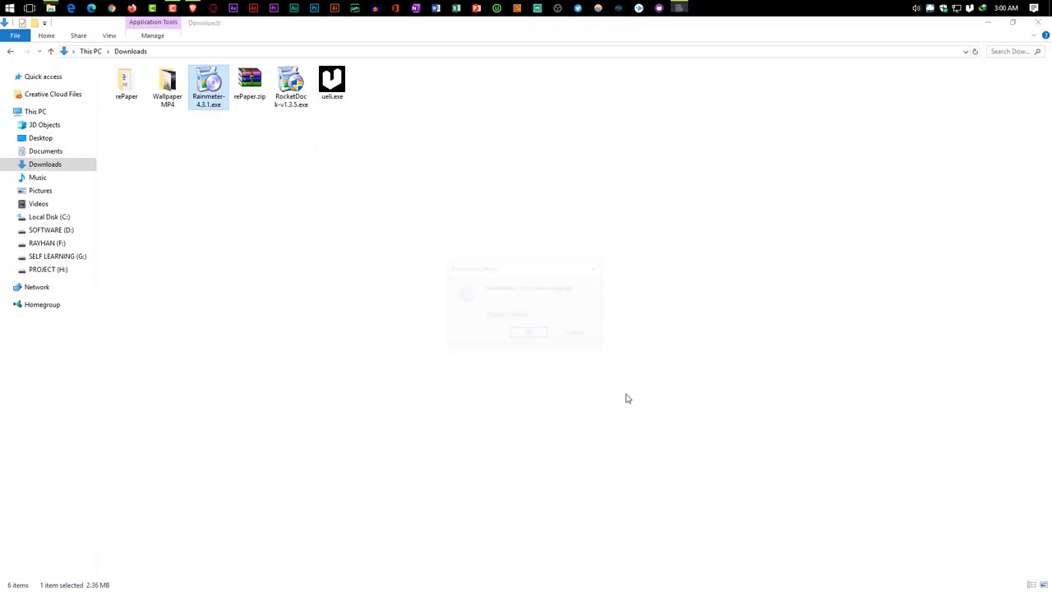
left_click(587, 397)
left_click(588, 400)
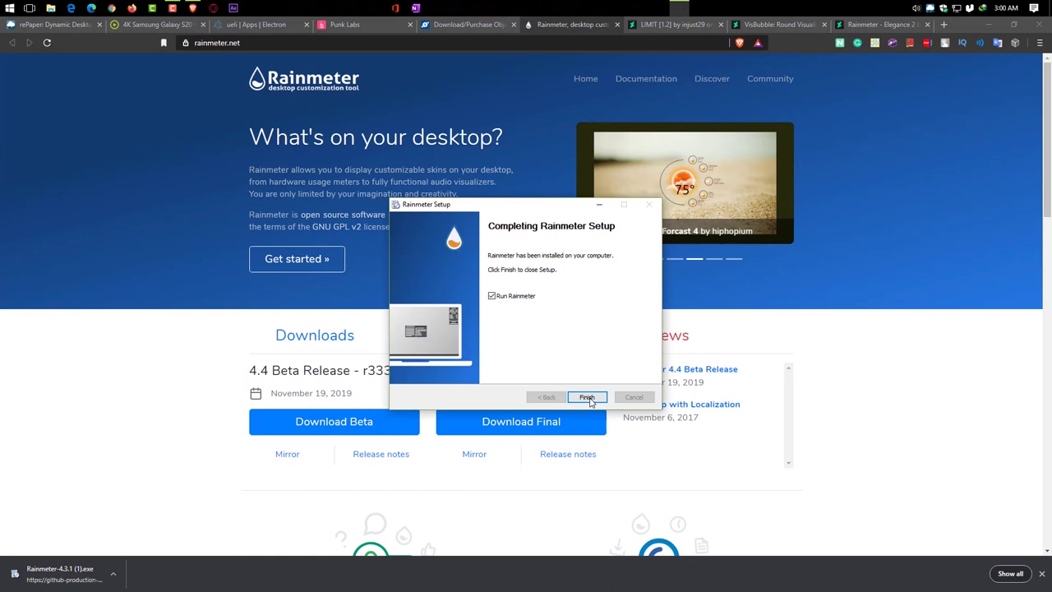
left_click(587, 397)
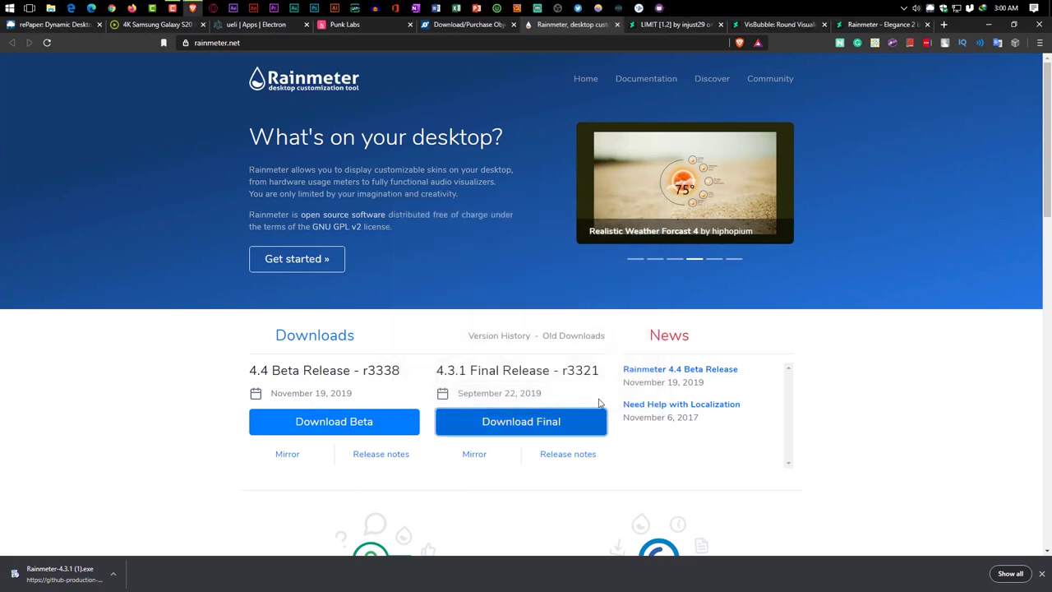
left_click(595, 353)
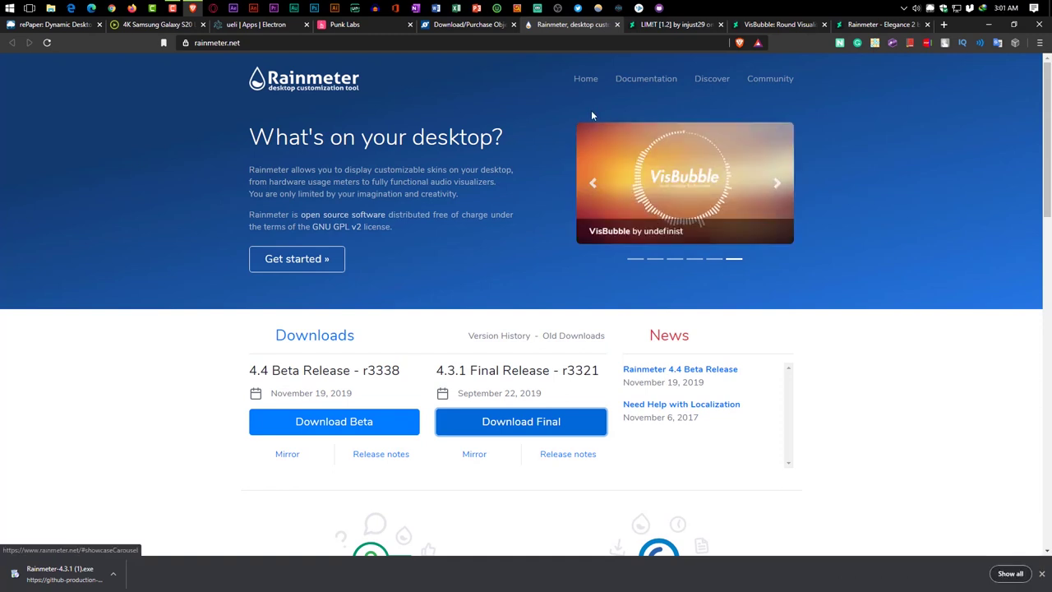
Look through the LIM!T [1.2], VisBubble and Elegance 2 Rainmeter skin pages on DeviantArt
left_click(661, 25)
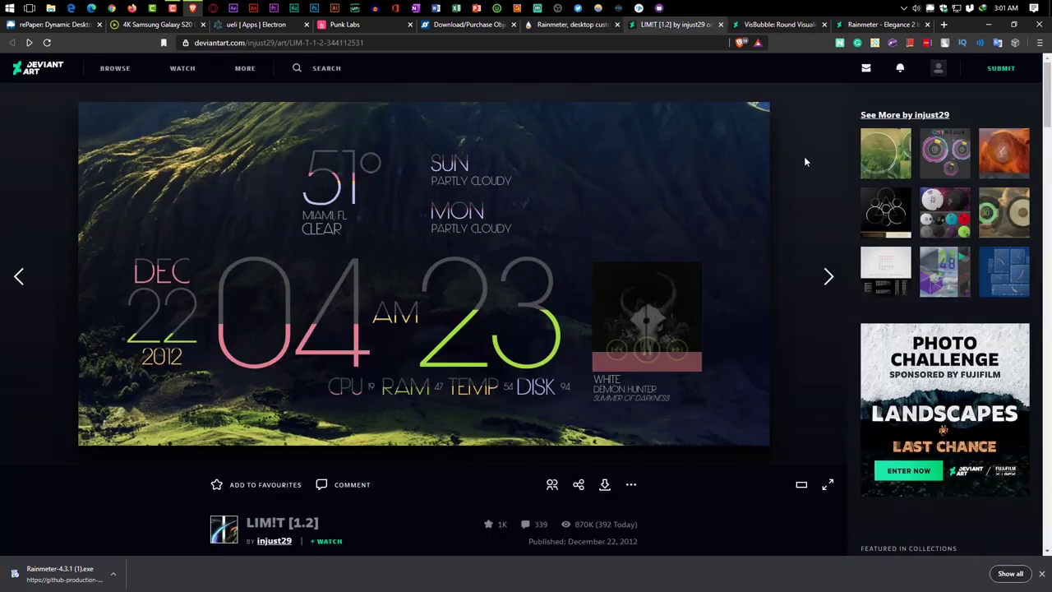
scroll(796, 205, "down", 3)
scroll(795, 197, "up", 3)
left_click(768, 26)
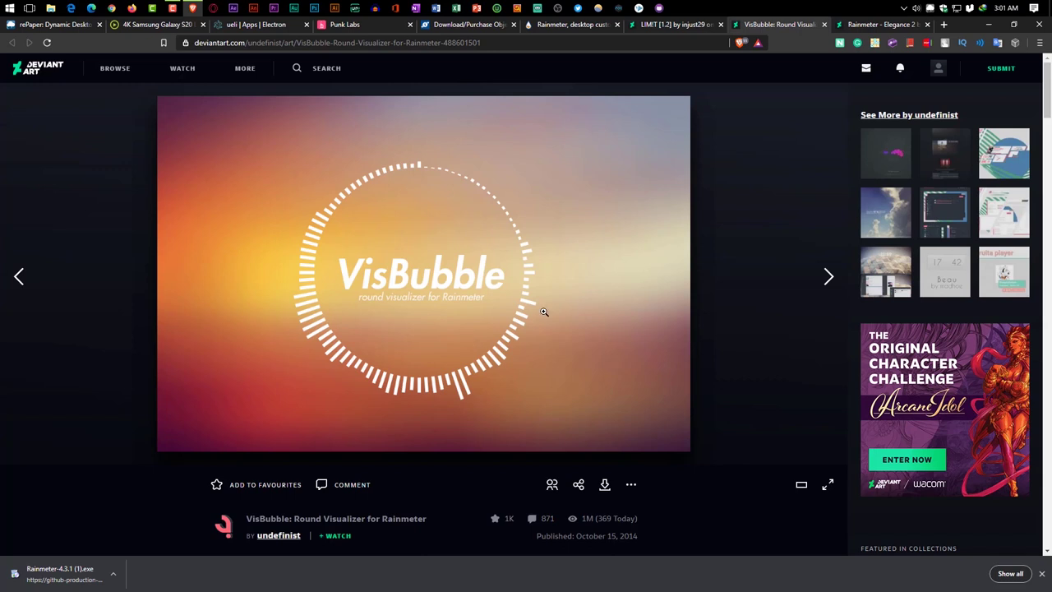
left_click(863, 30)
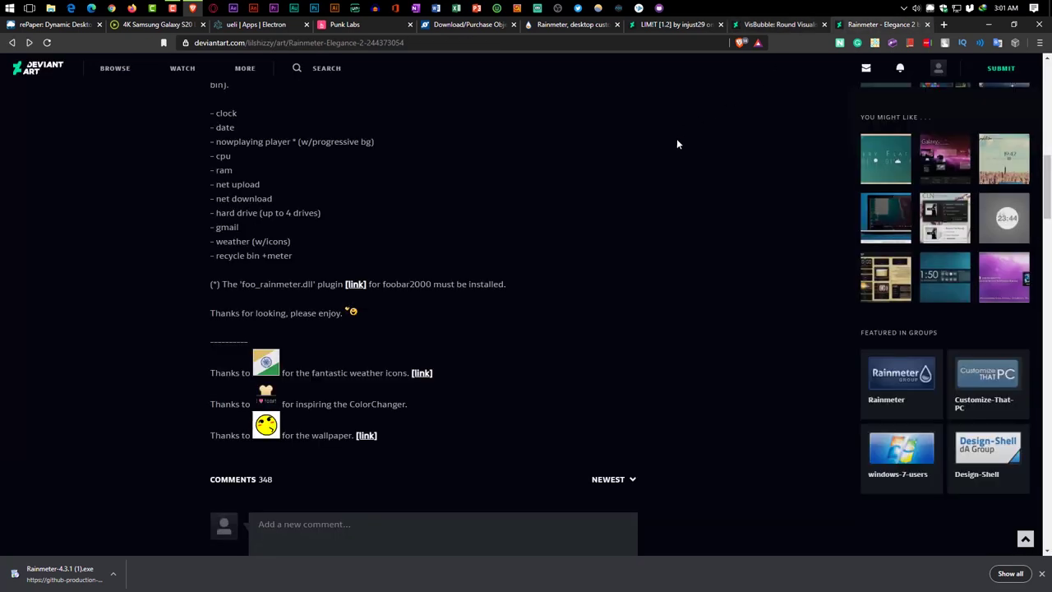
left_click(768, 26)
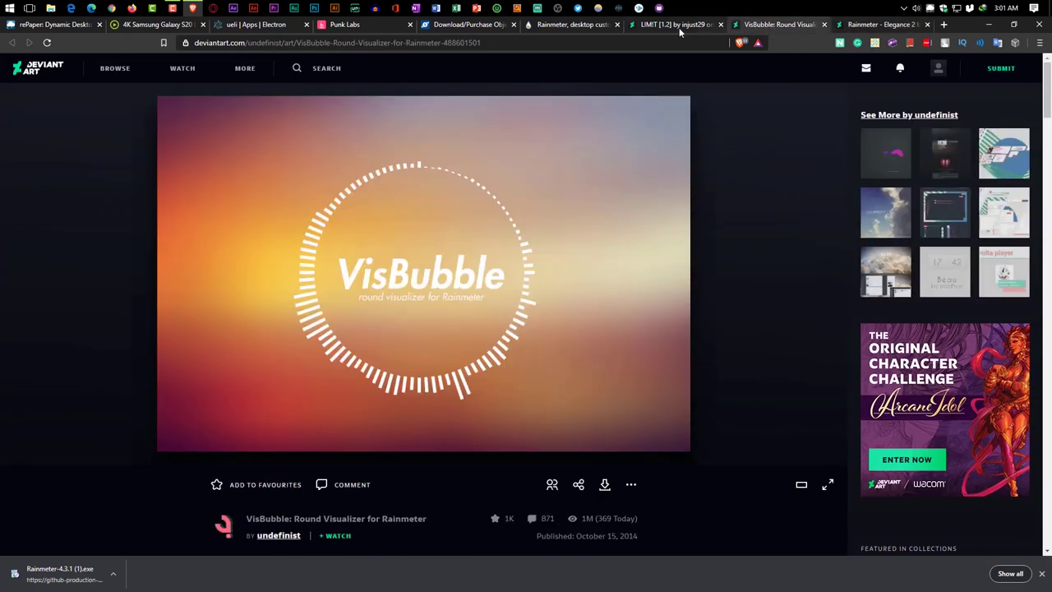
Compare the LIM!T [1.2], VisBubble and CMYKlock [1.0] skin pages on DeviantArt and return to the LIM!T page
left_click(679, 26)
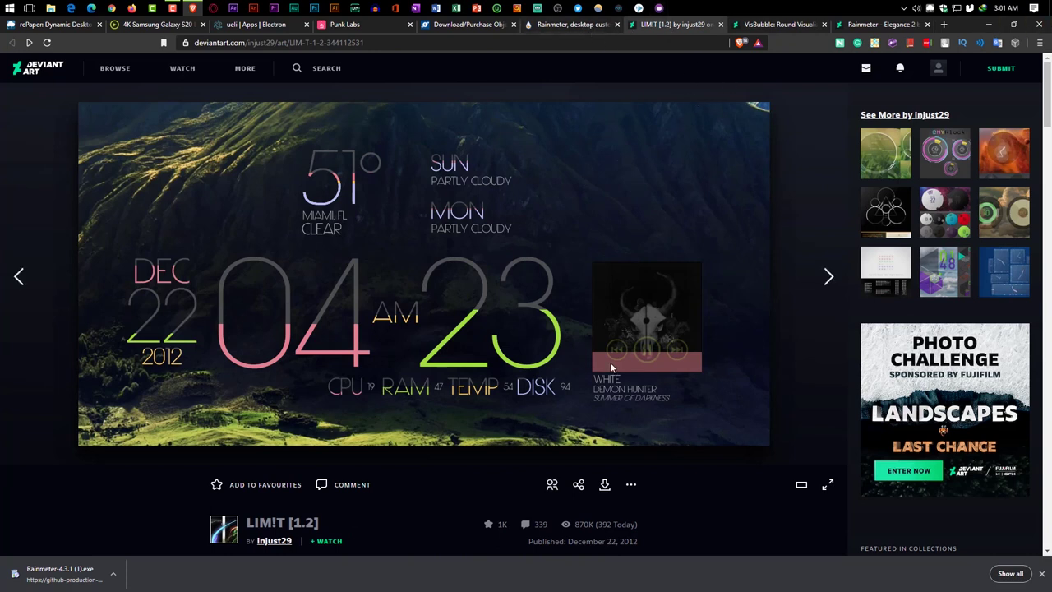
left_click(777, 26)
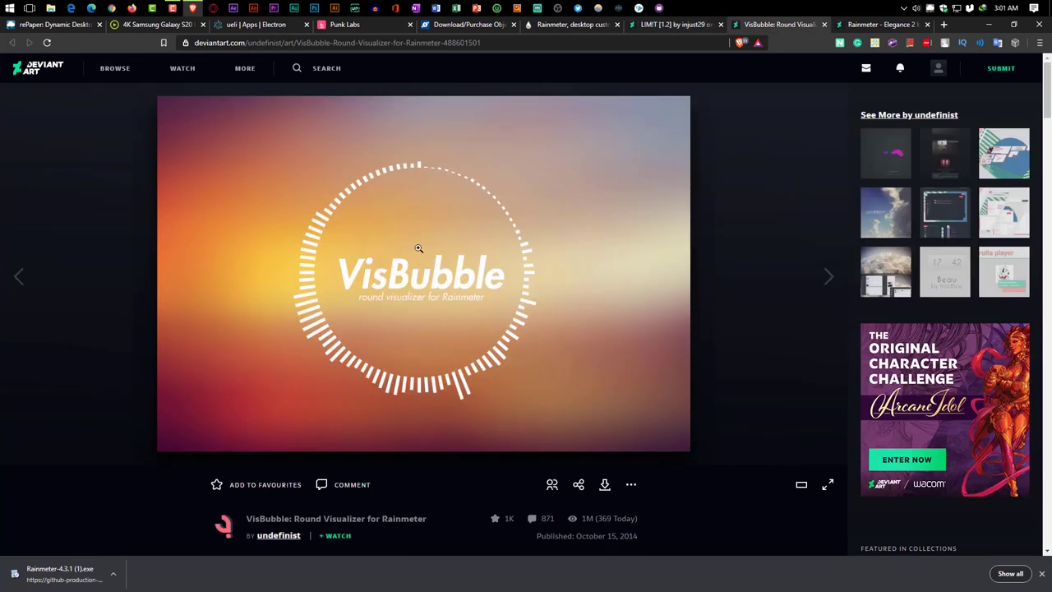
left_click(676, 26)
scroll(742, 279, "down", 4)
scroll(785, 243, "up", 4)
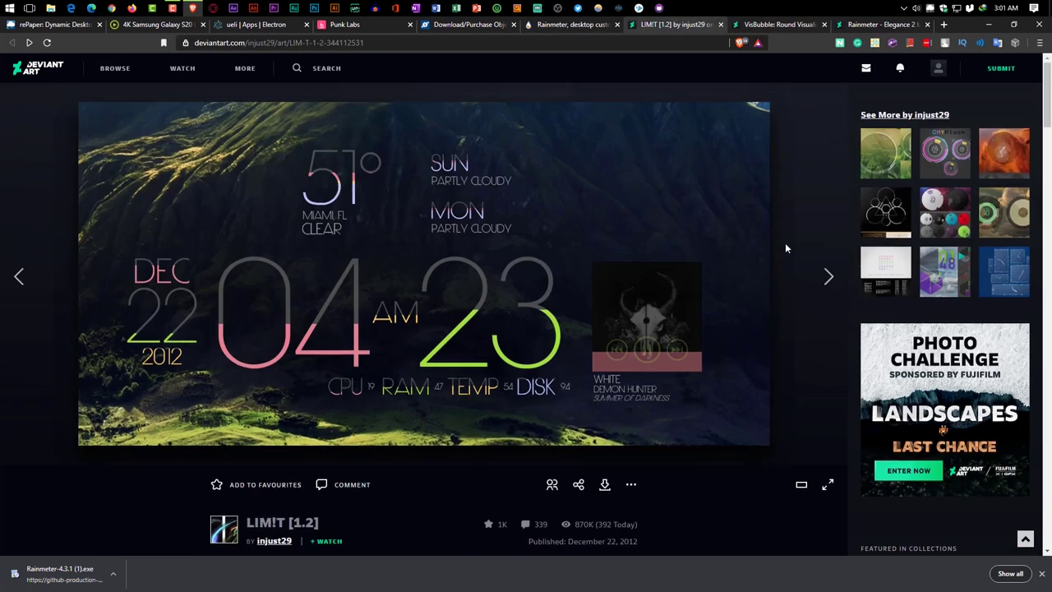
left_click(945, 169)
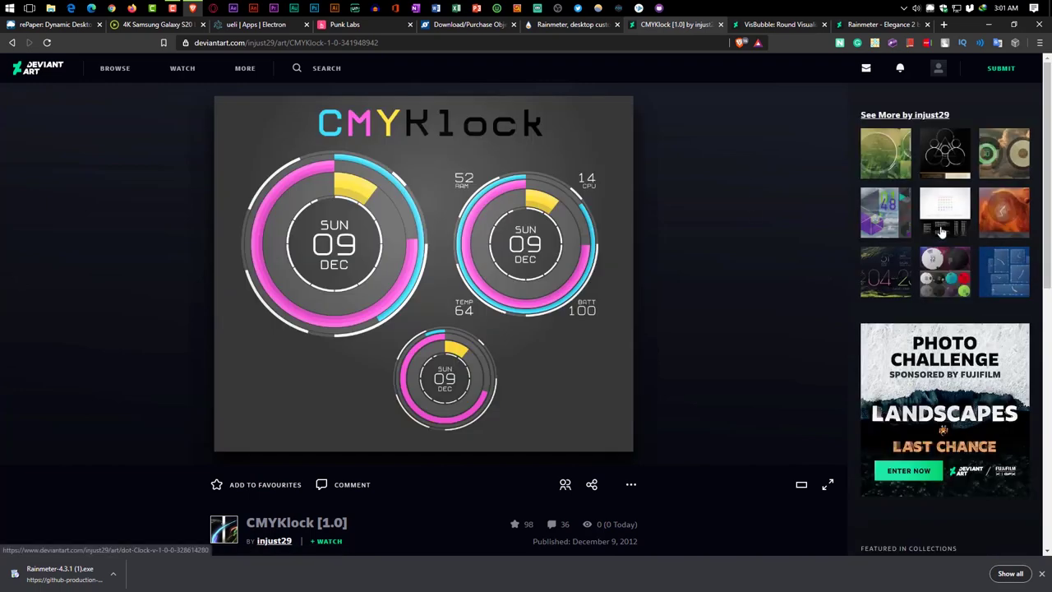
key("alt+Left")
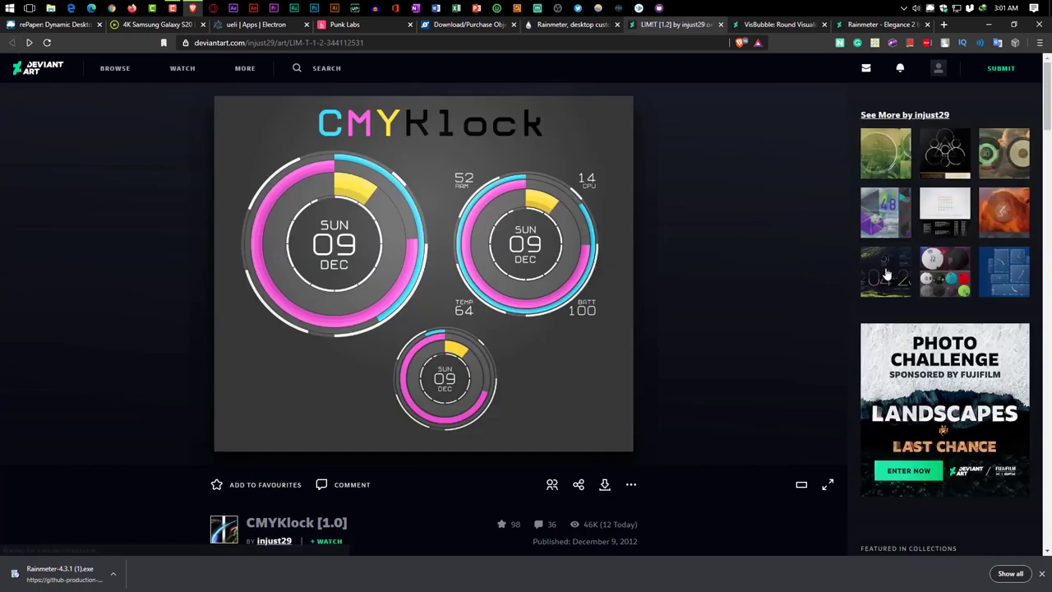
Try to download the LIM!T [1.2] skin from its DeviantArt page into the Downloads folder
scroll(615, 355, "down", 2)
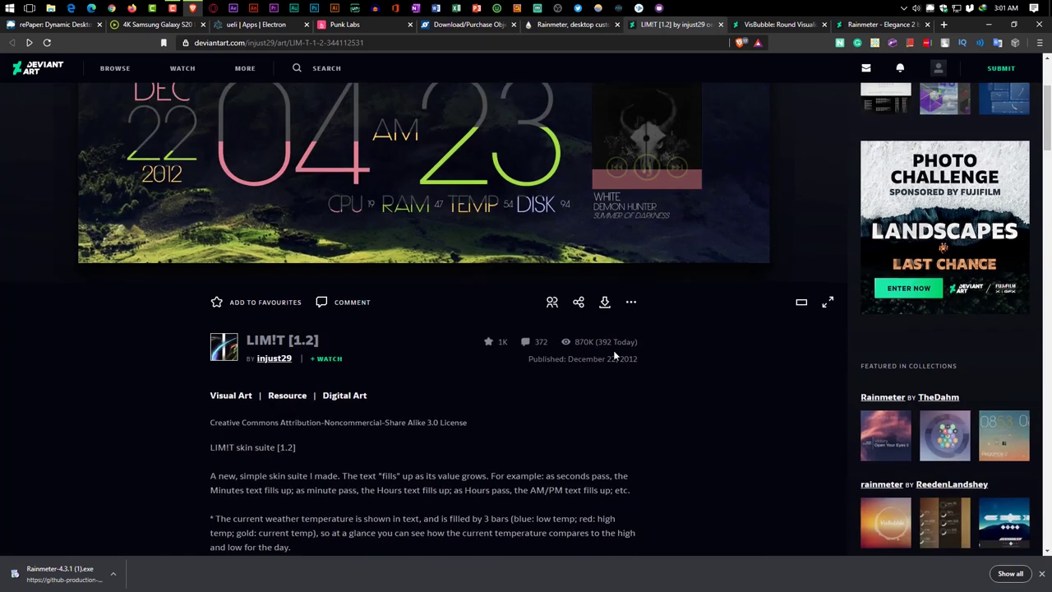
left_click(604, 302)
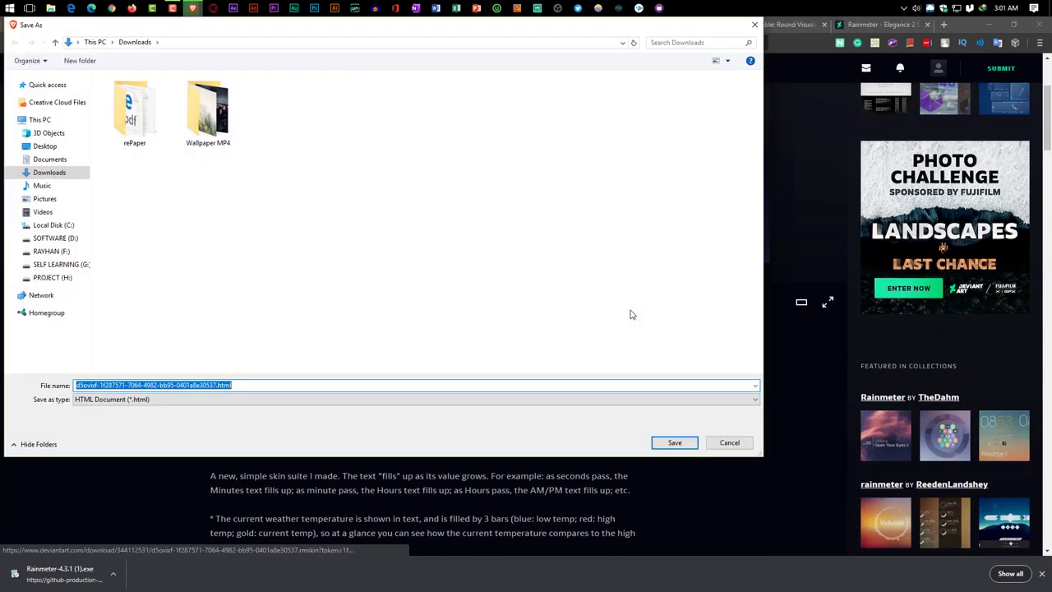
left_click(672, 442)
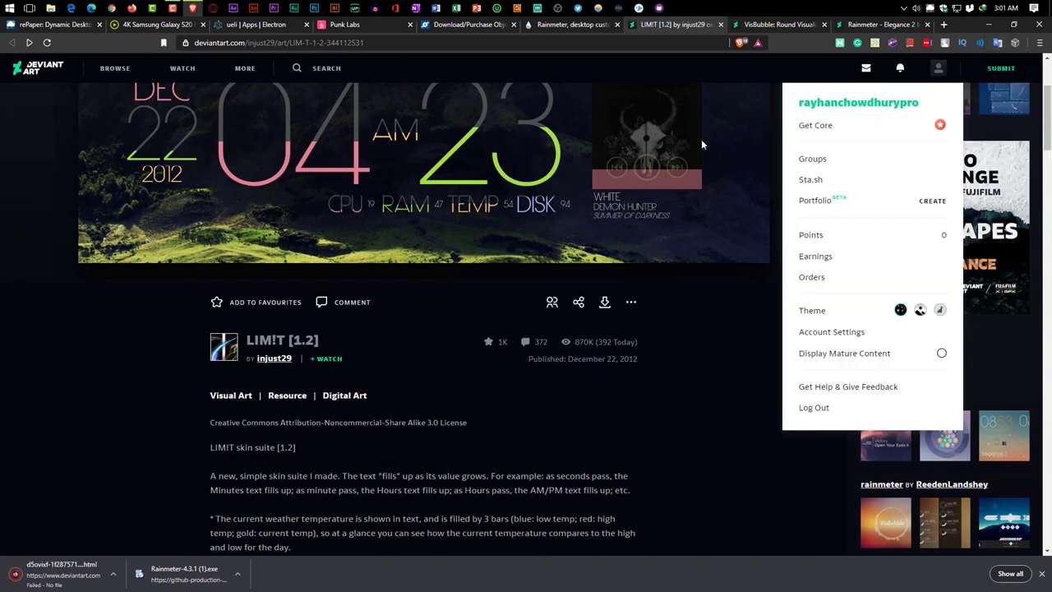
scroll(707, 147, "up", 2)
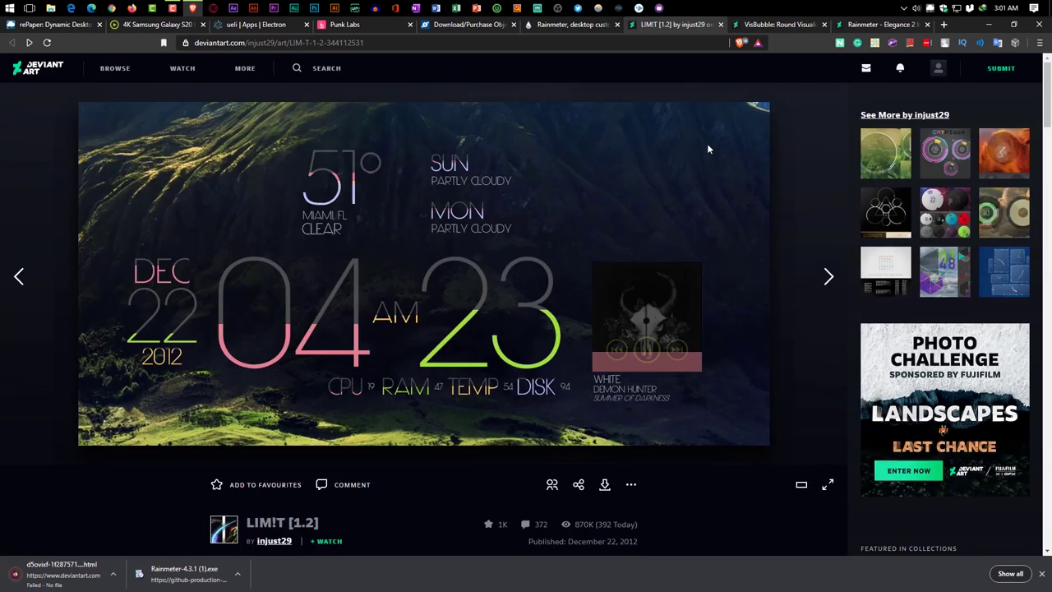
Request the free download of the VisBubble 3.4.1 skin from its DeviantArt page
left_click(771, 24)
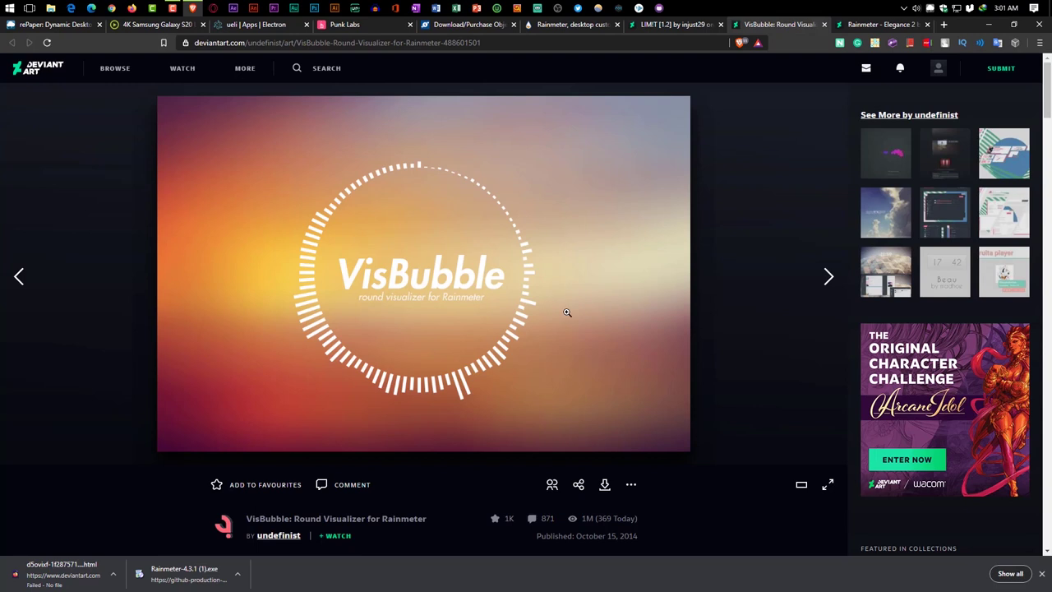
scroll(625, 419, "down", 4)
left_click(604, 119)
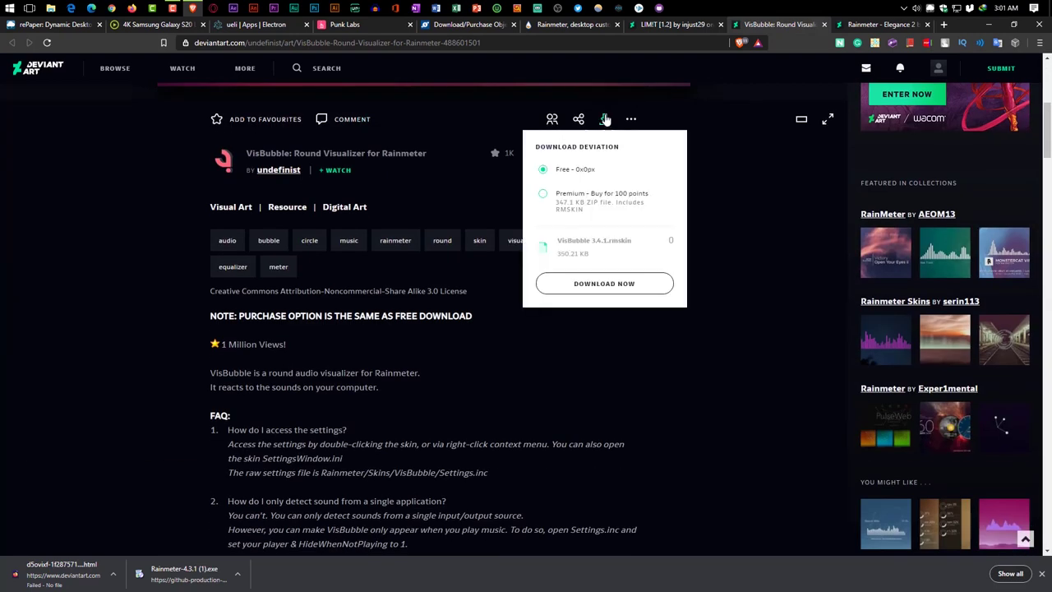
left_click(585, 283)
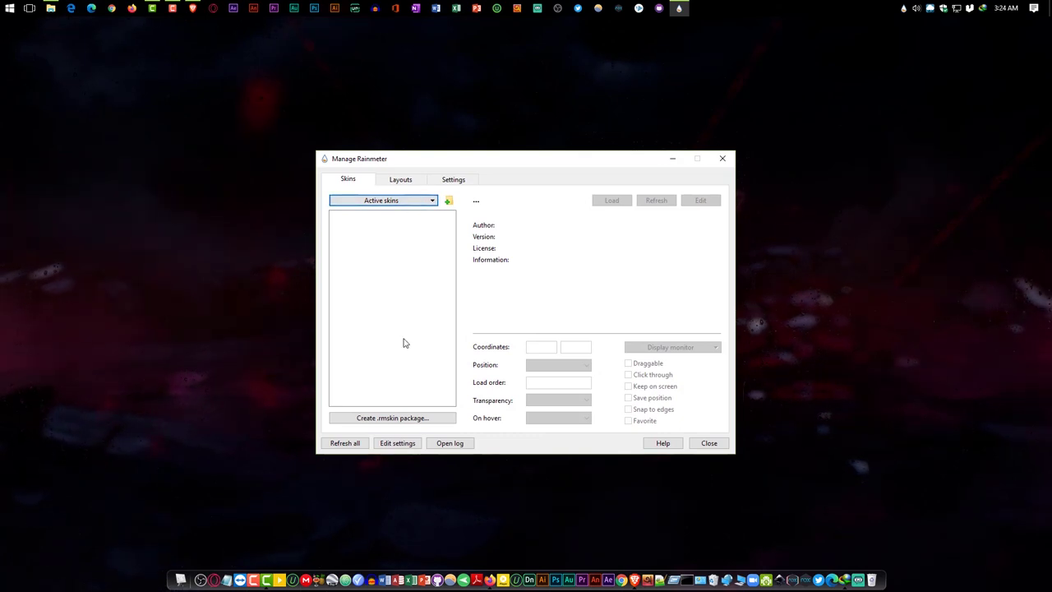
Open the Downloads folder in File Explorer and install the LIM!T 1.2 skin package with the Rainmeter Skin Installer
left_click(50, 8)
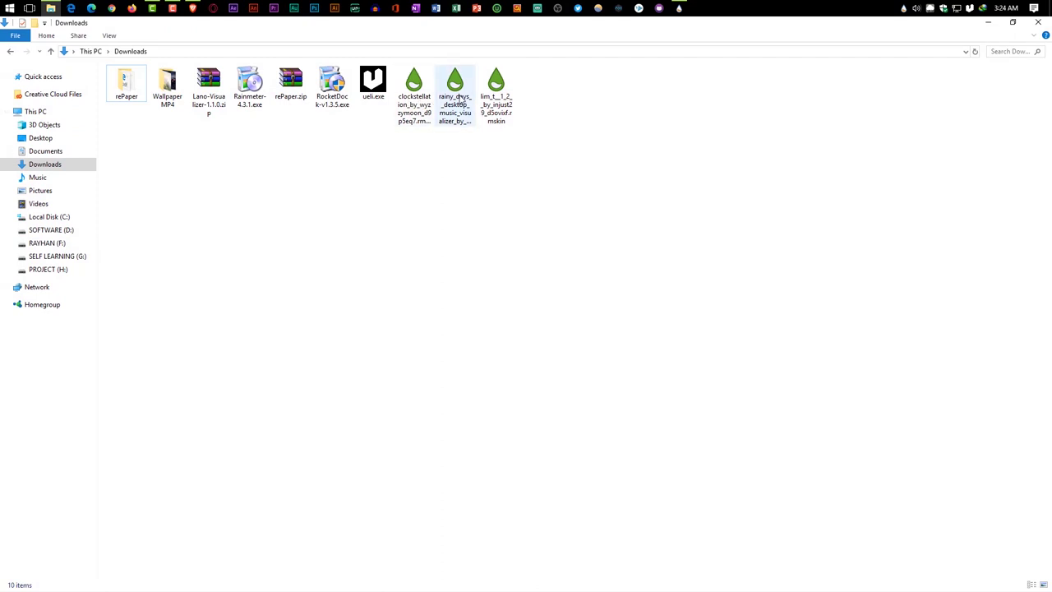
left_click(496, 93)
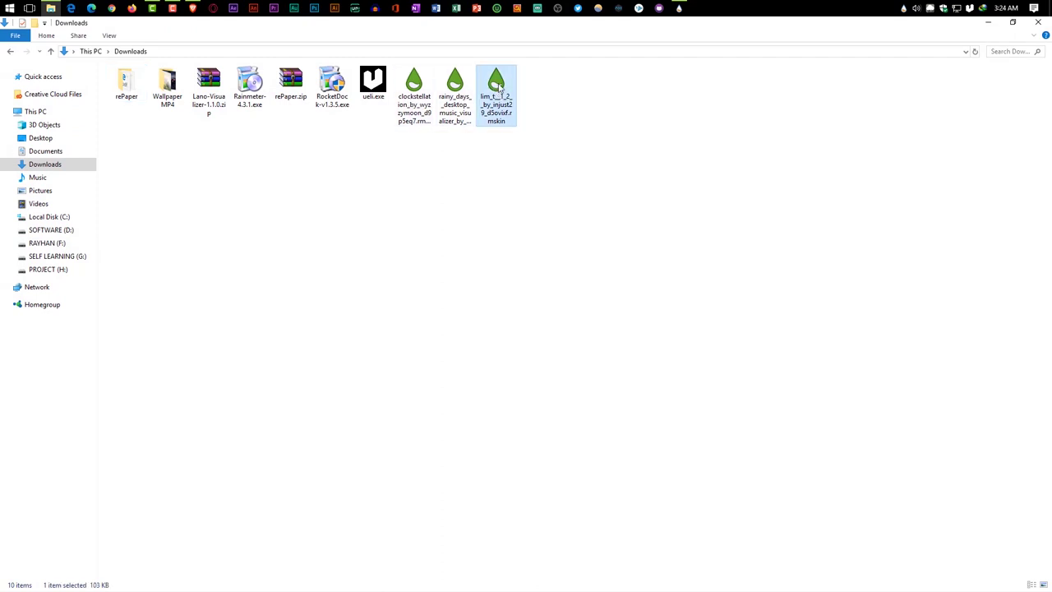
double_click(499, 93)
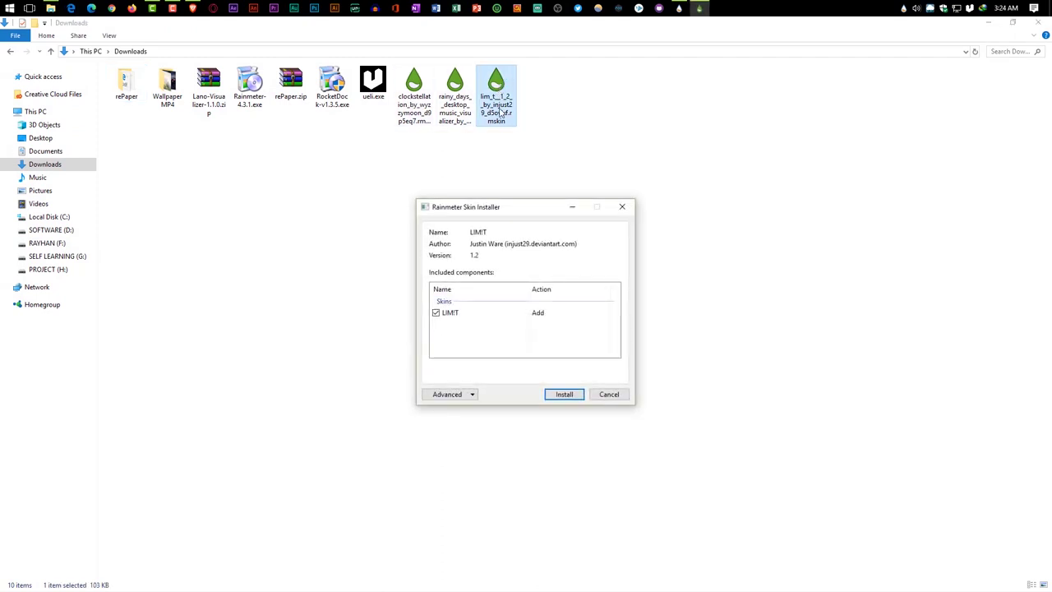
left_click(562, 396)
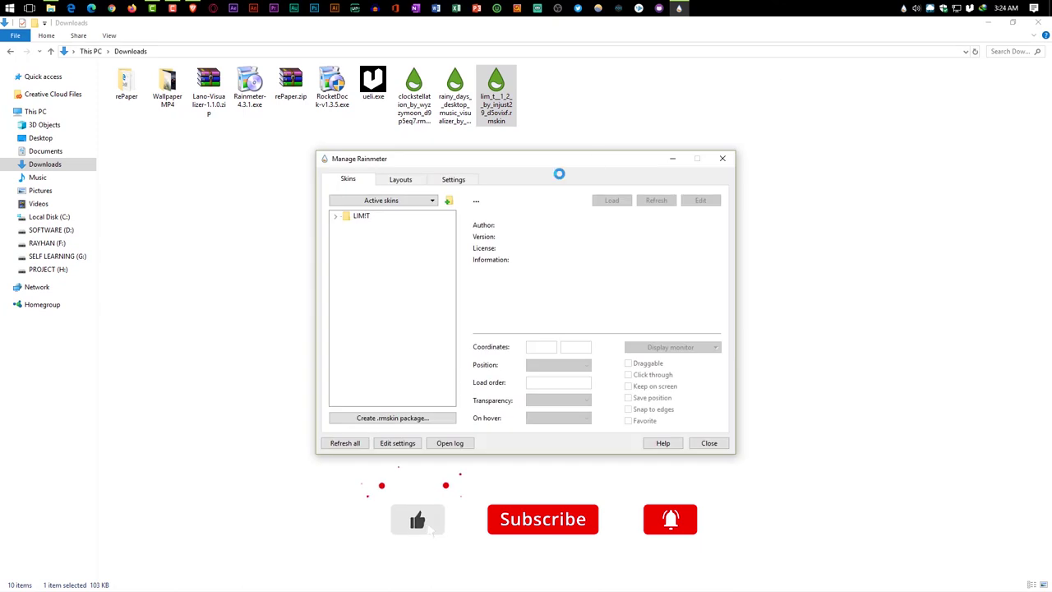
Load the LIM!T fill-weather.ini skin and place the weather widget in the lower-right area of the desktop
left_click(337, 217)
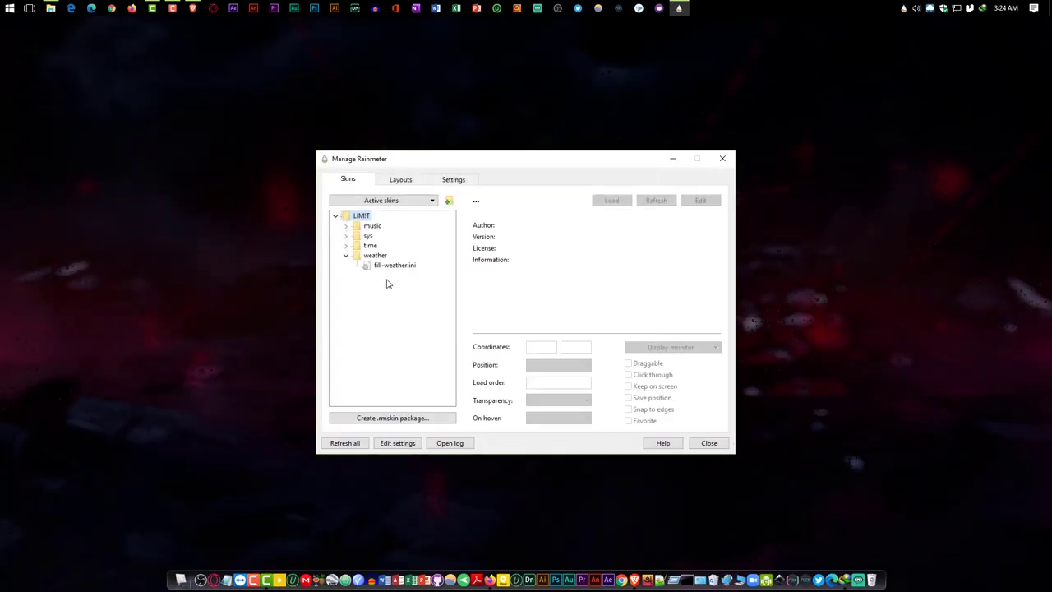
double_click(391, 266)
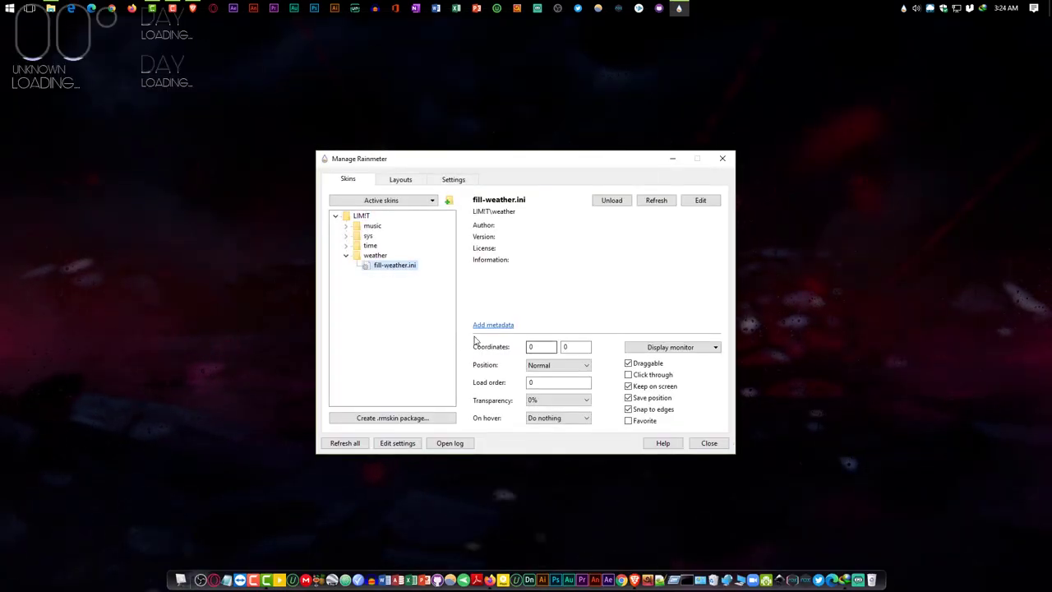
left_click_drag(167, 38, 919, 458)
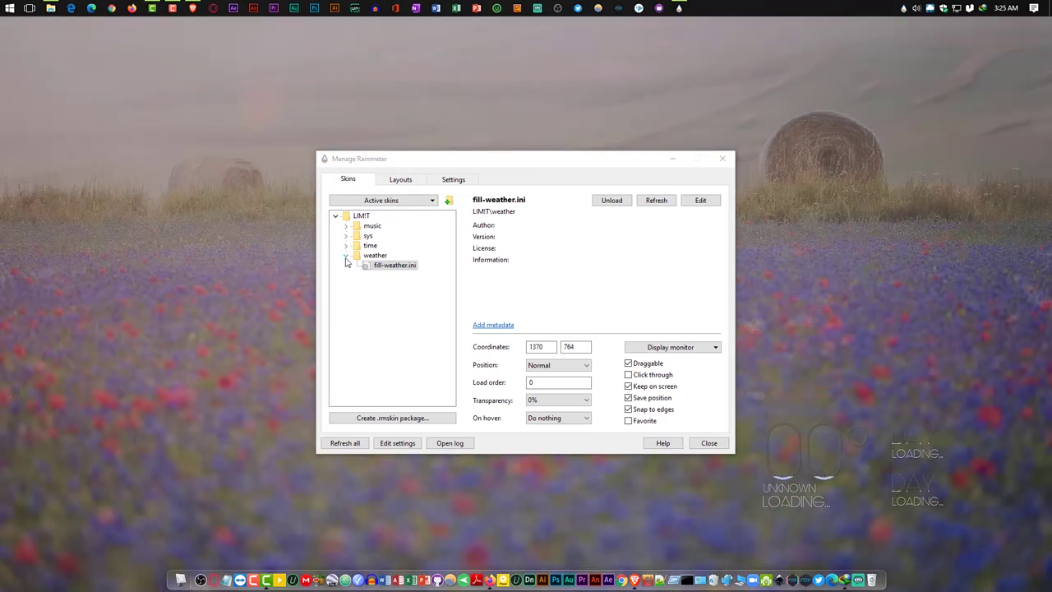
left_click(346, 255)
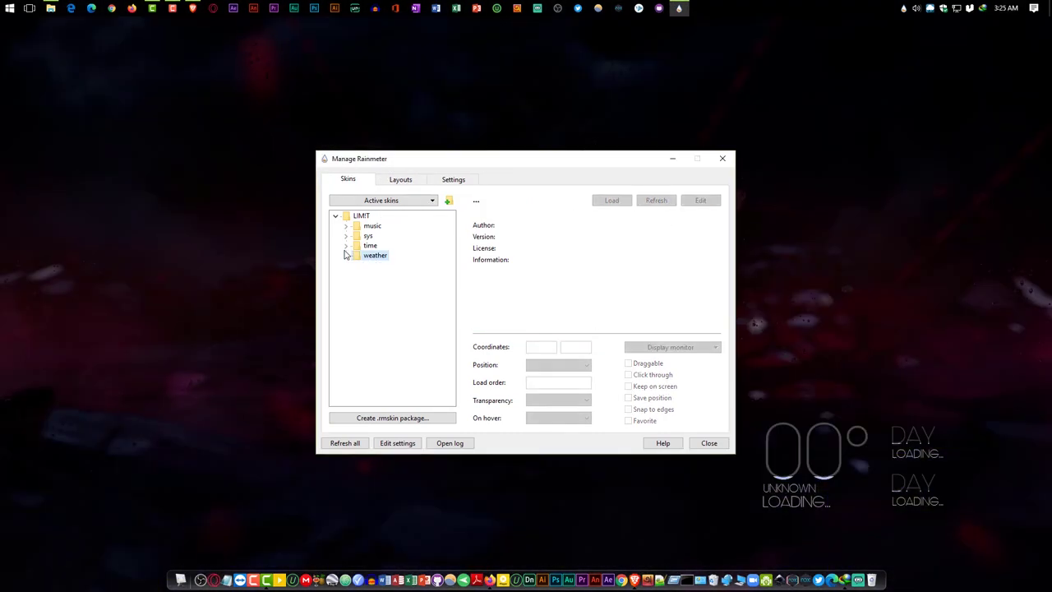
Load the LIM!T fill-clock.ini skin, place the clock in the upper-right area of the desktop and move the Manage Rainmeter window aside
left_click(345, 245)
left_click(356, 255)
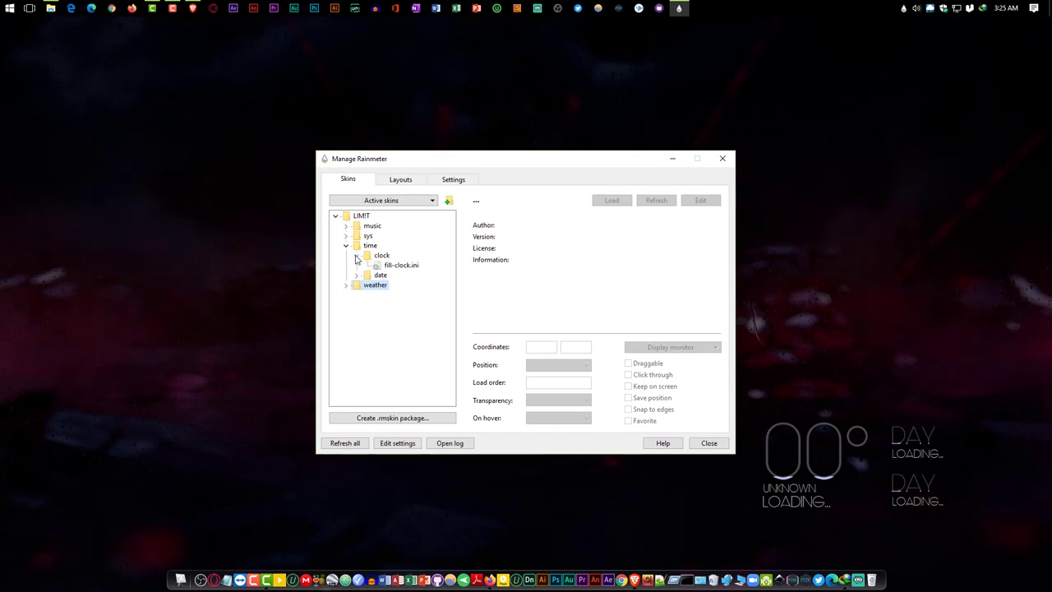
double_click(399, 271)
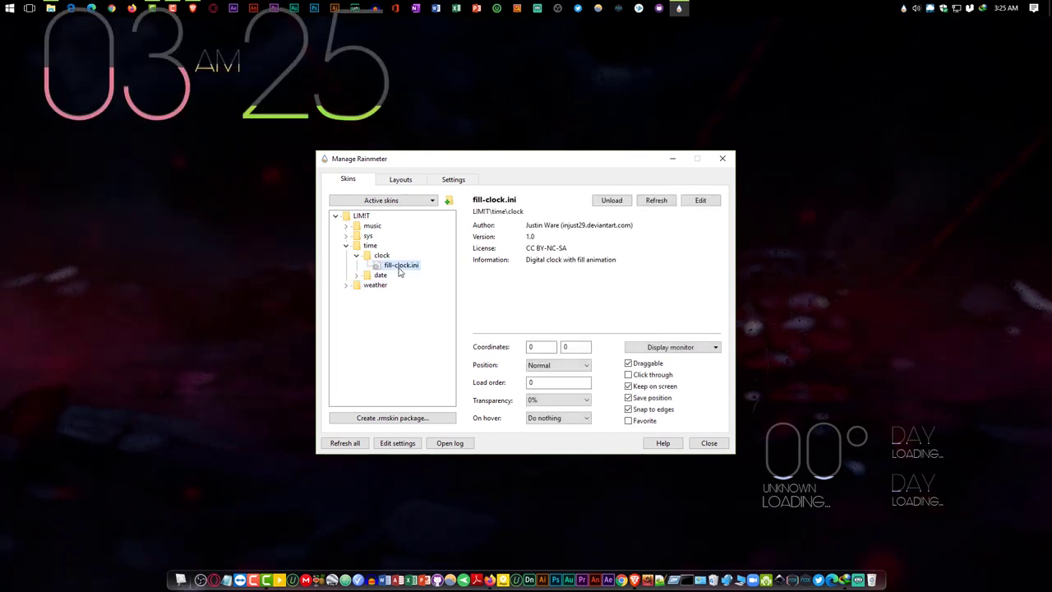
left_click_drag(361, 122, 958, 236)
left_click_drag(456, 157, 259, 140)
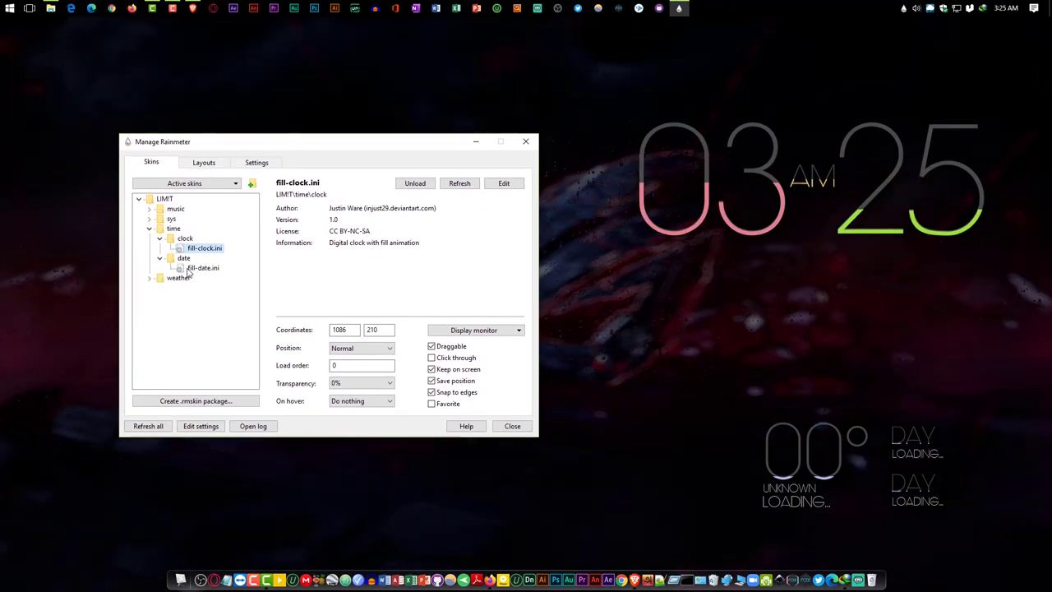
Load the LIM!T fill-date.ini and fill-player.ini skins and close the Manage Rainmeter window
double_click(202, 268)
left_click(82, 113)
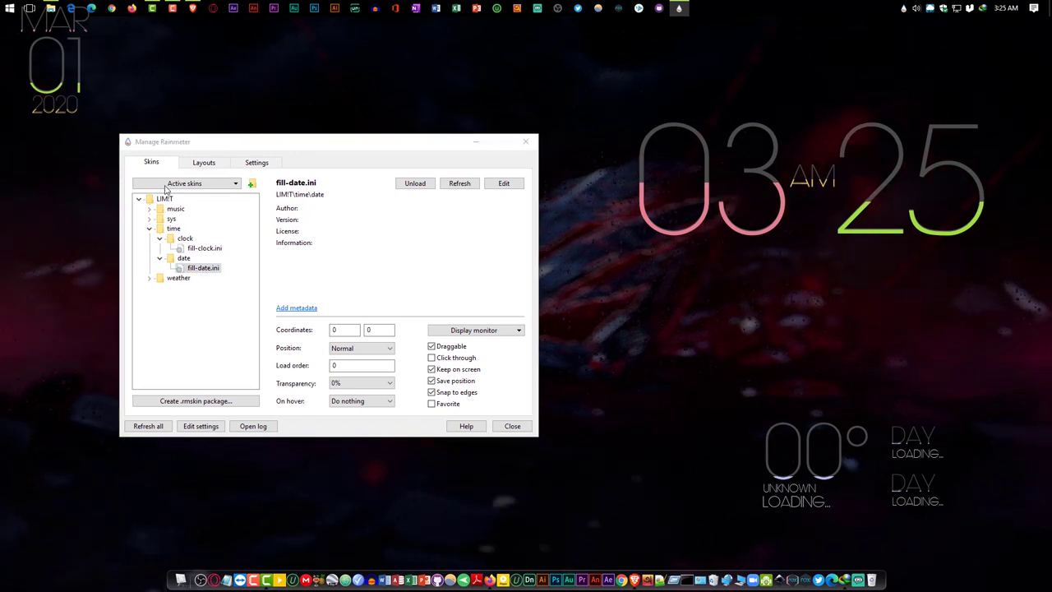
left_click(149, 209)
double_click(174, 221)
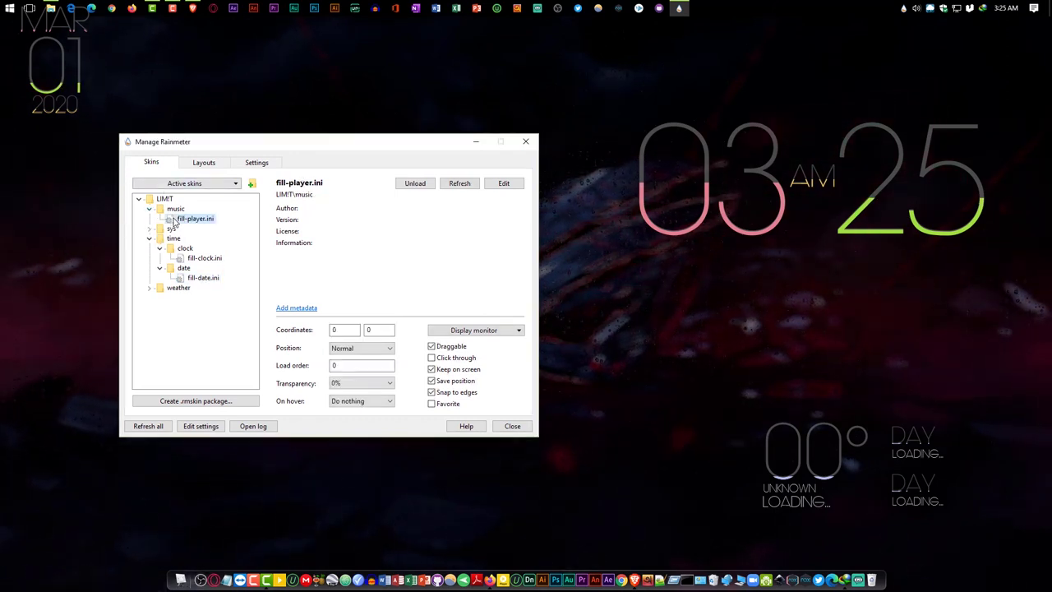
left_click(141, 201)
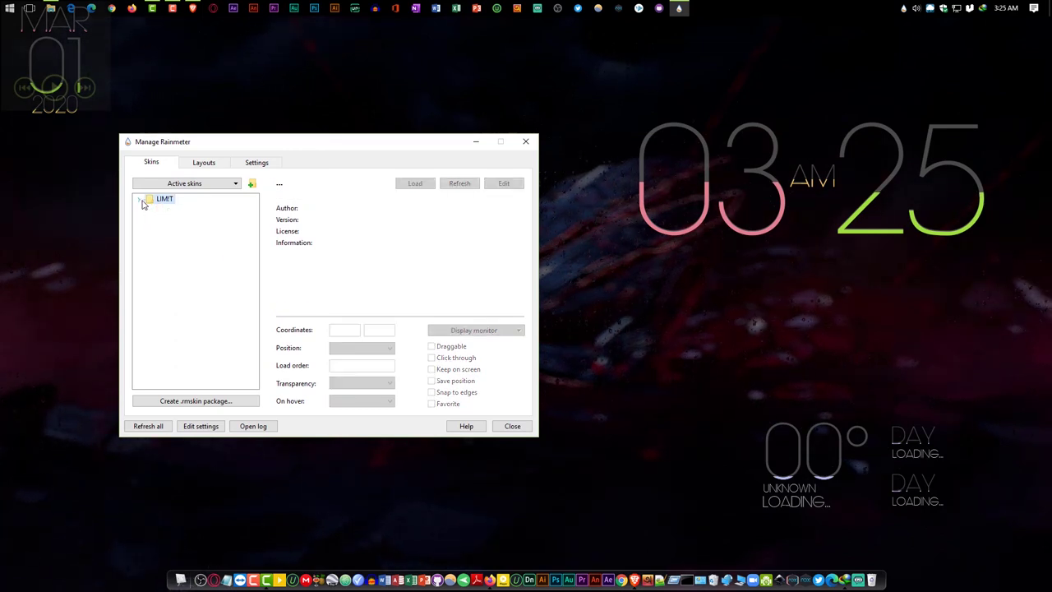
left_click(509, 429)
Arrange the widgets on the desktop: music player at lower centre, date at upper left, clock nudged slightly up and right
left_click_drag(83, 98, 573, 512)
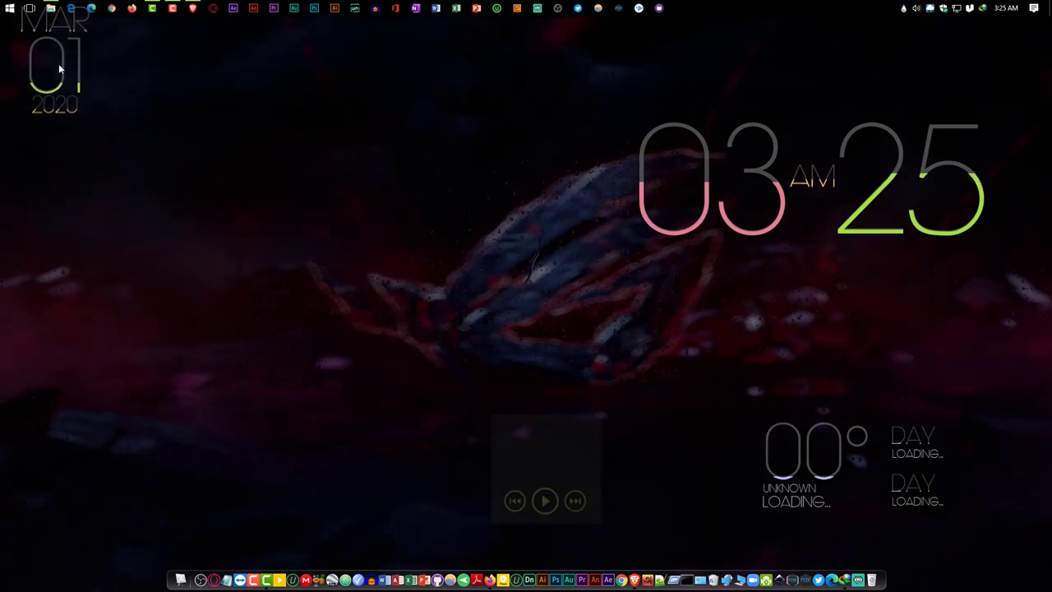
left_click_drag(55, 27, 145, 138)
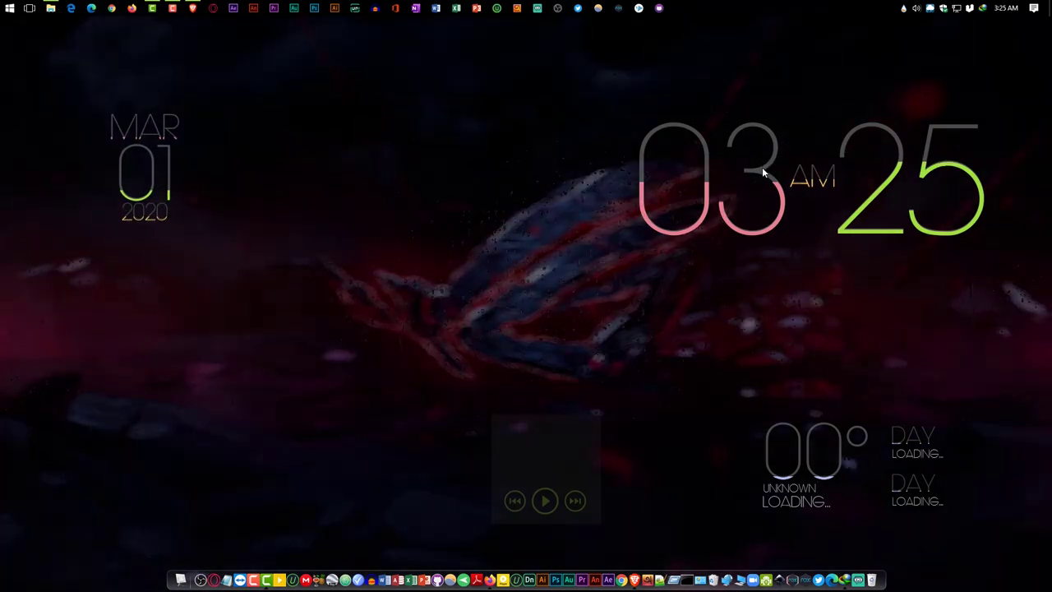
mouse_move(762, 166)
left_mouse_down()
mouse_move(761, 151)
mouse_move(774, 157)
mouse_move(767, 164)
left_mouse_up()
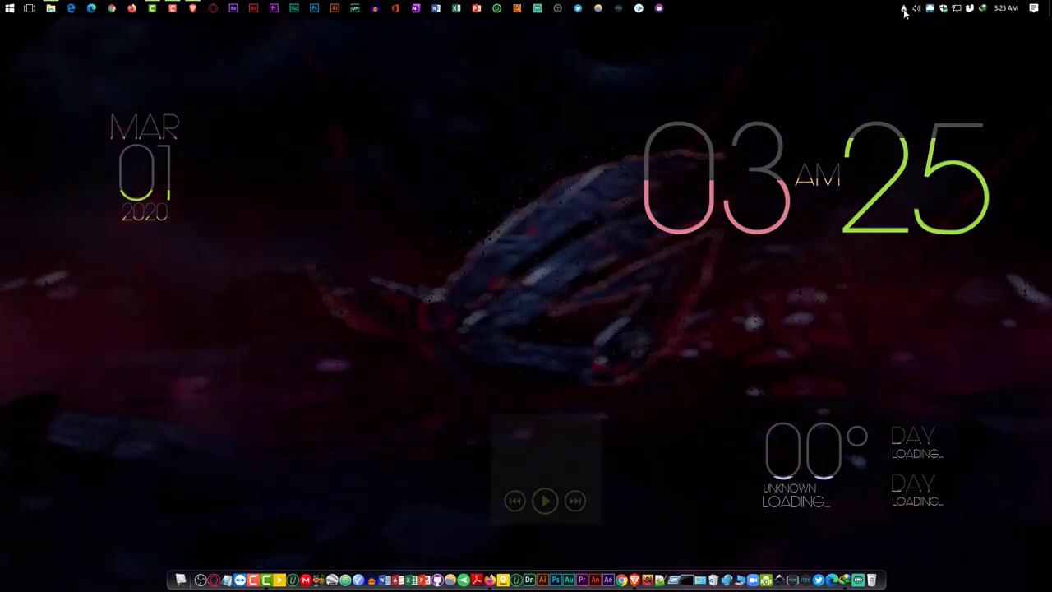
Reopen Manage Rainmeter and unload the LIM!T fill-player.ini music skin
left_click(904, 10)
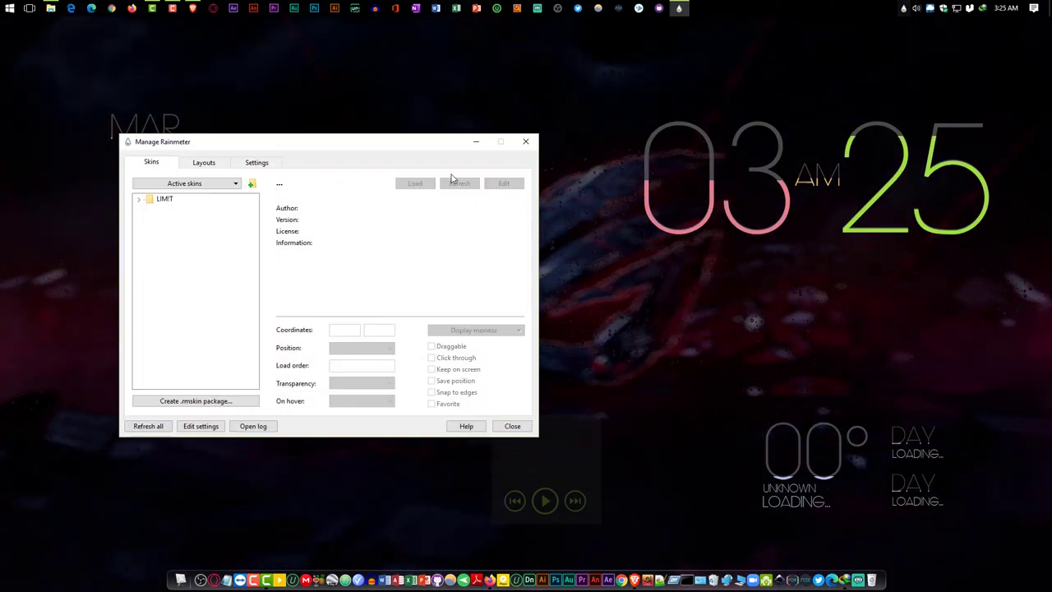
left_click(140, 199)
left_click(149, 209)
left_click(186, 221)
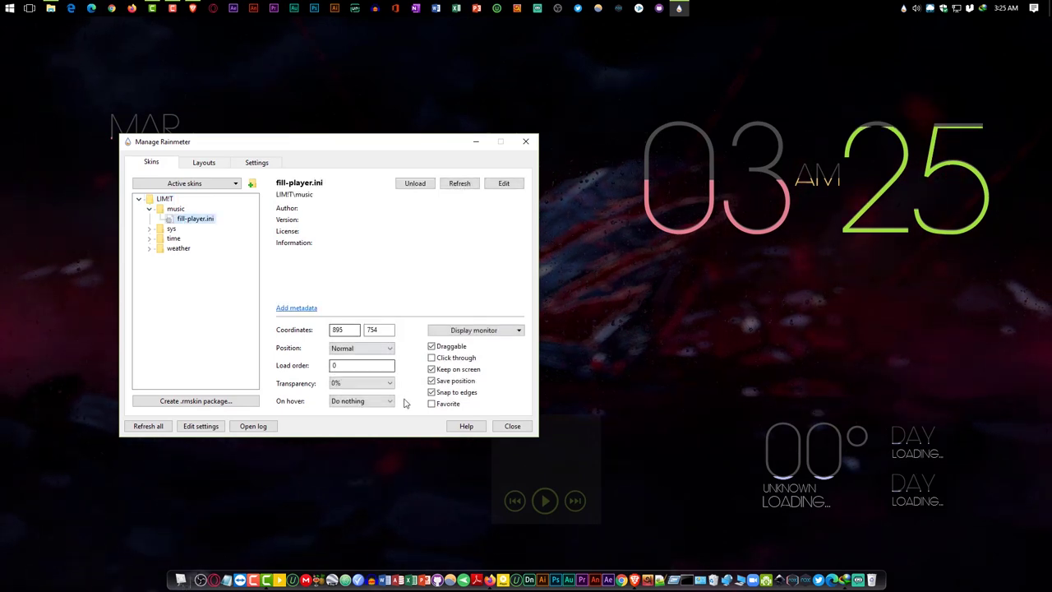
left_click(411, 184)
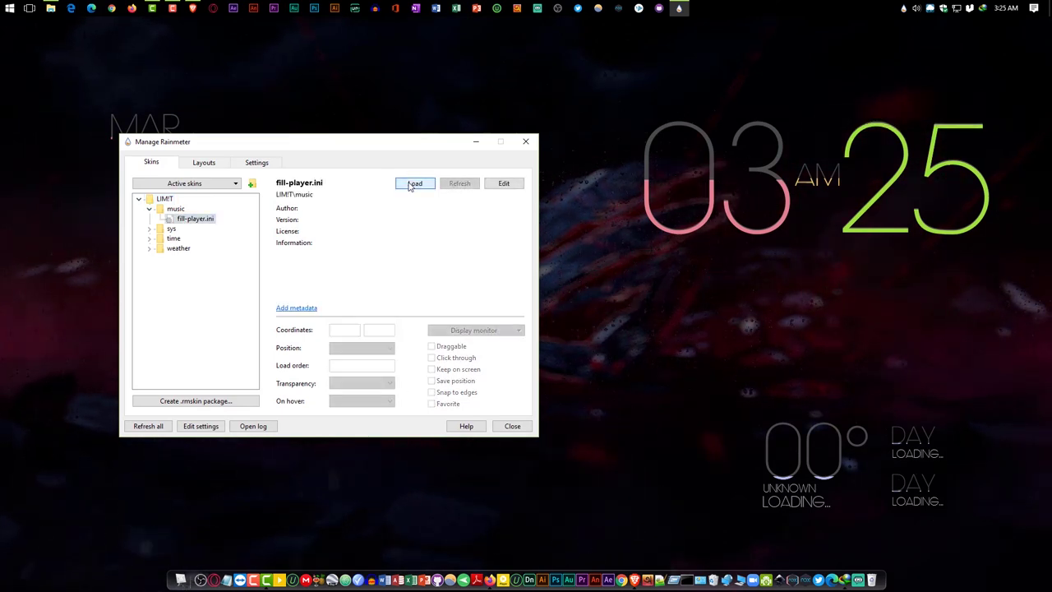
right_click(854, 237)
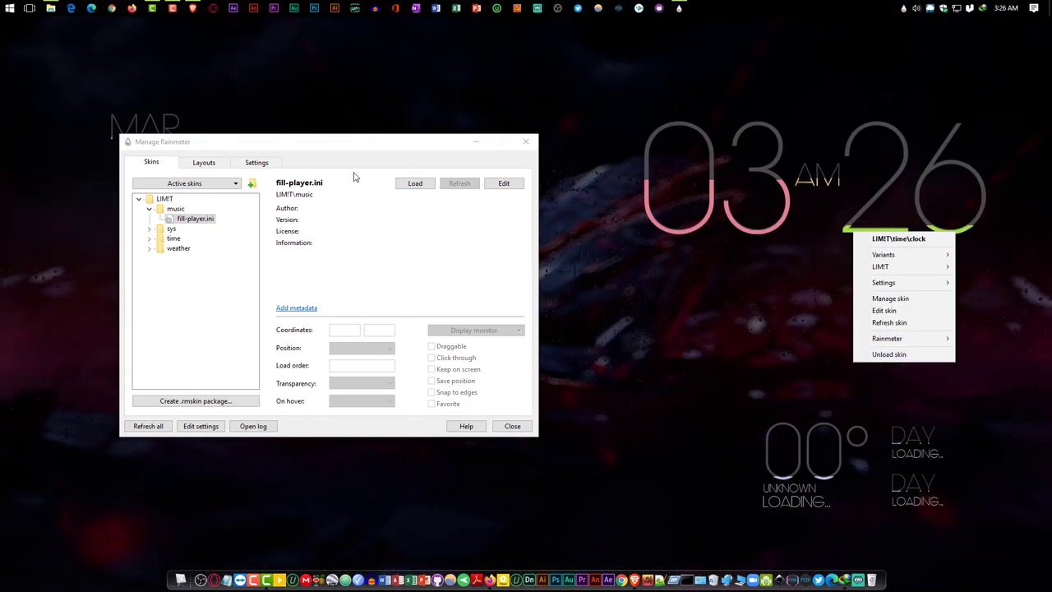
left_click(388, 241)
left_click(138, 199)
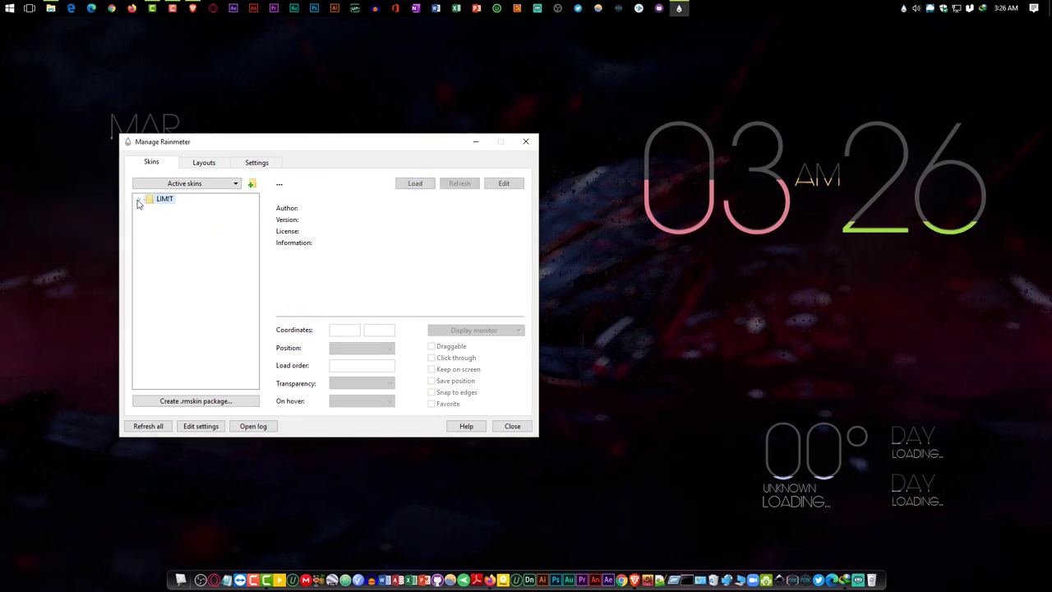
Install the Clockstellation Rainmeter skin package from the Downloads folder
left_click(51, 8)
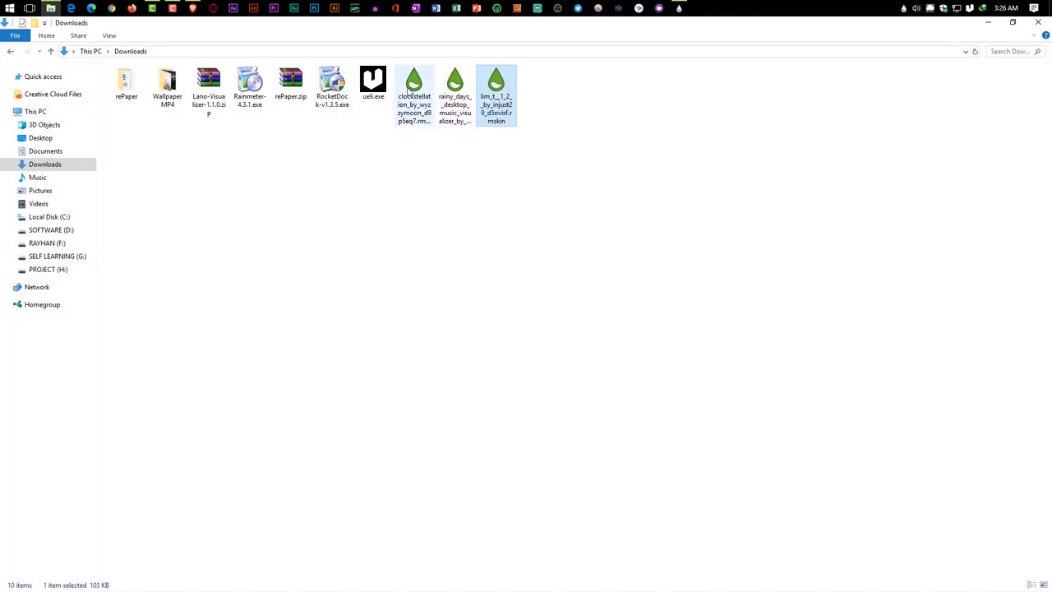
left_click(415, 91)
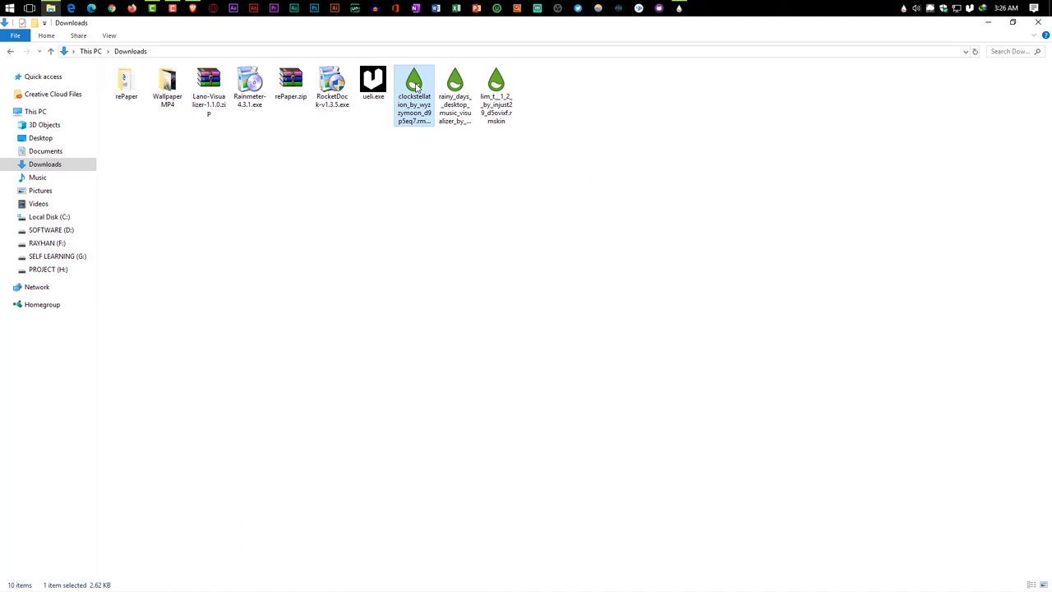
double_click(415, 87)
left_click(561, 397)
Install the Rainy Days music visualizer skin package, closing the Downloads window and the Rainy Days settings window
left_click(457, 89)
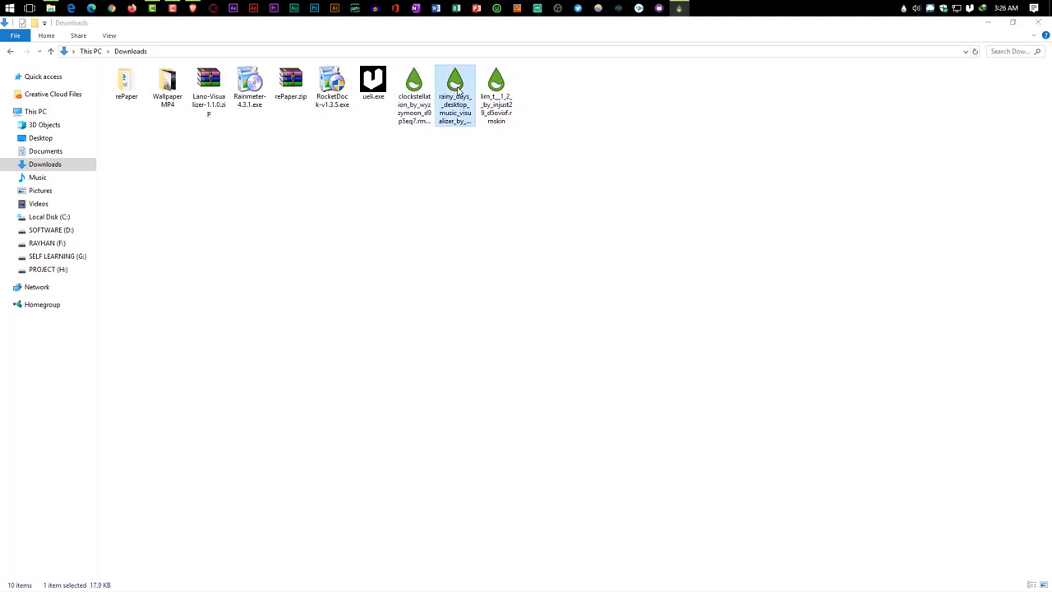
double_click(457, 88)
left_click(564, 411)
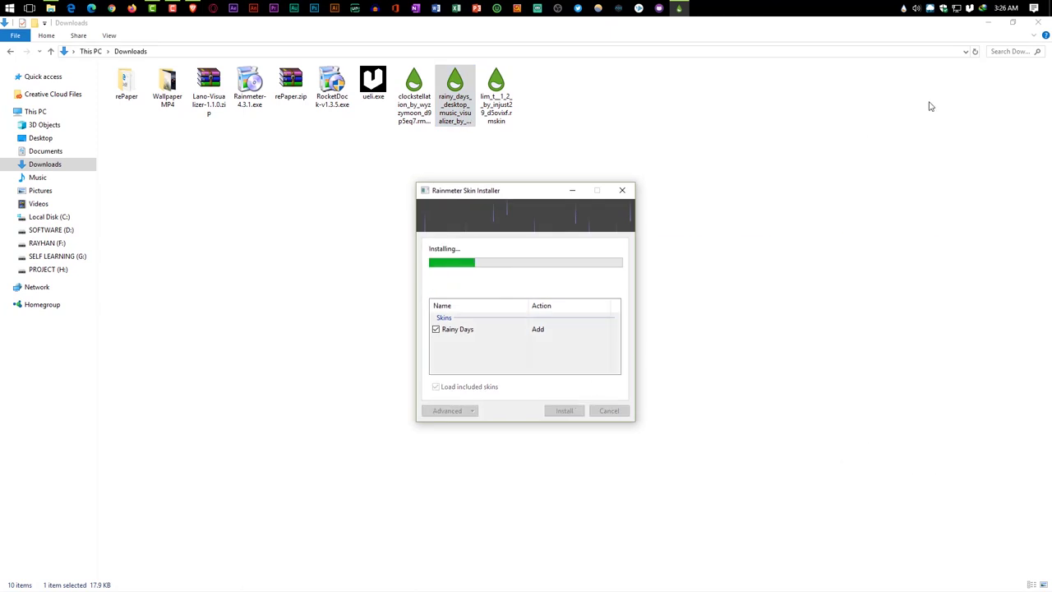
left_click(1034, 23)
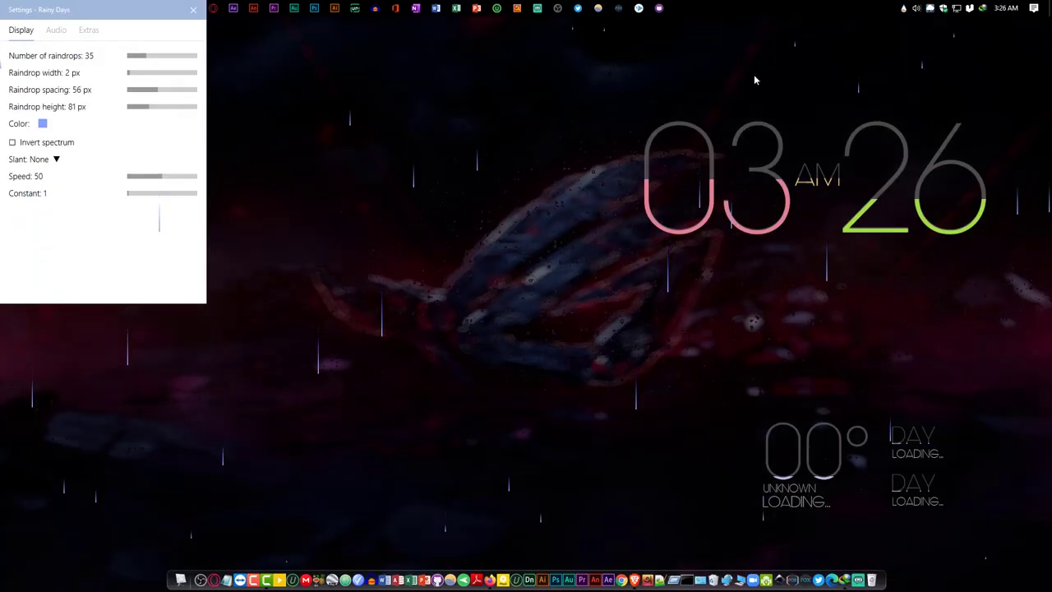
left_click(193, 15)
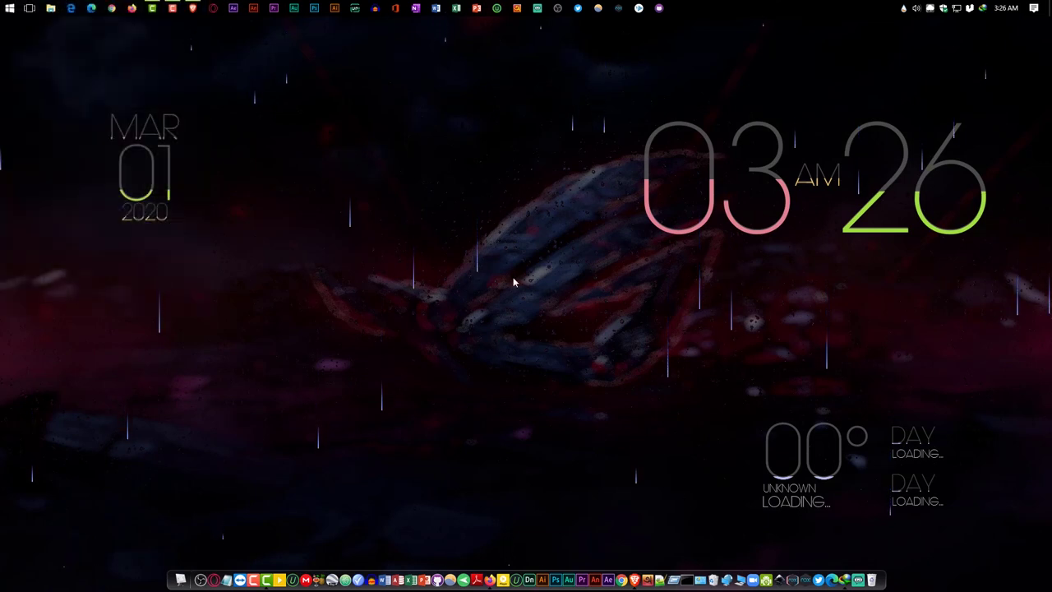
Switch to the Brave browser, view the Glimpse Clock [1.0] skin page among the author's other DeviantArt works, and return to the desktop
left_click(192, 8)
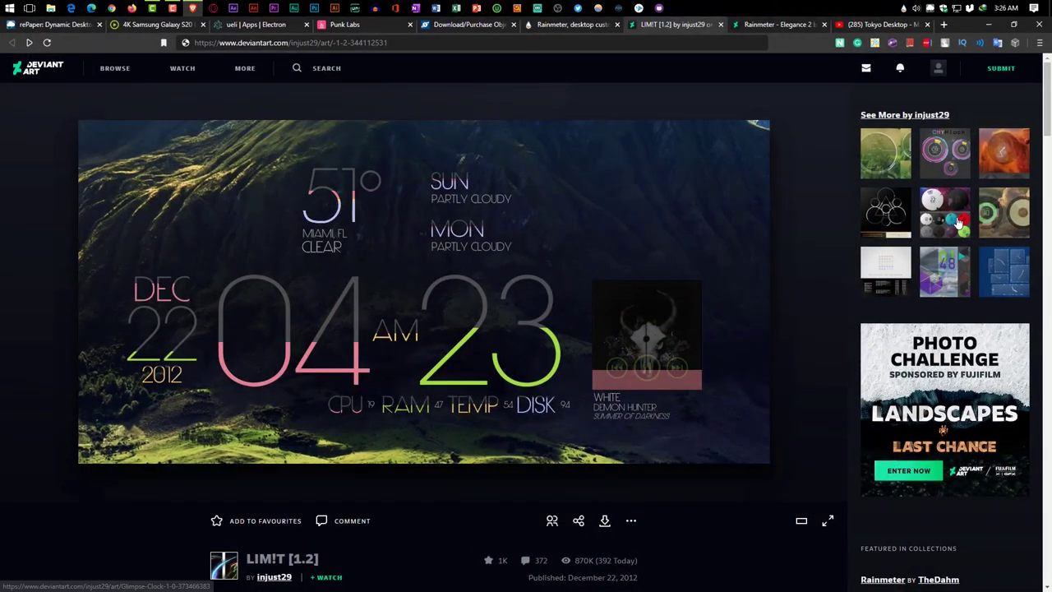
left_click(951, 263)
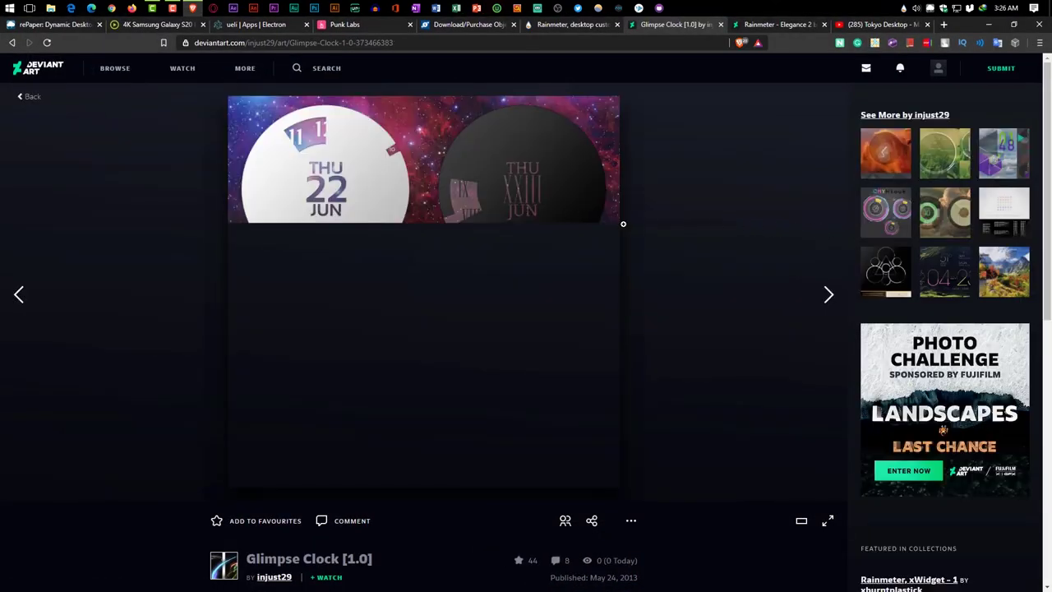
scroll(704, 228, "down", 4)
scroll(704, 228, "up", 4)
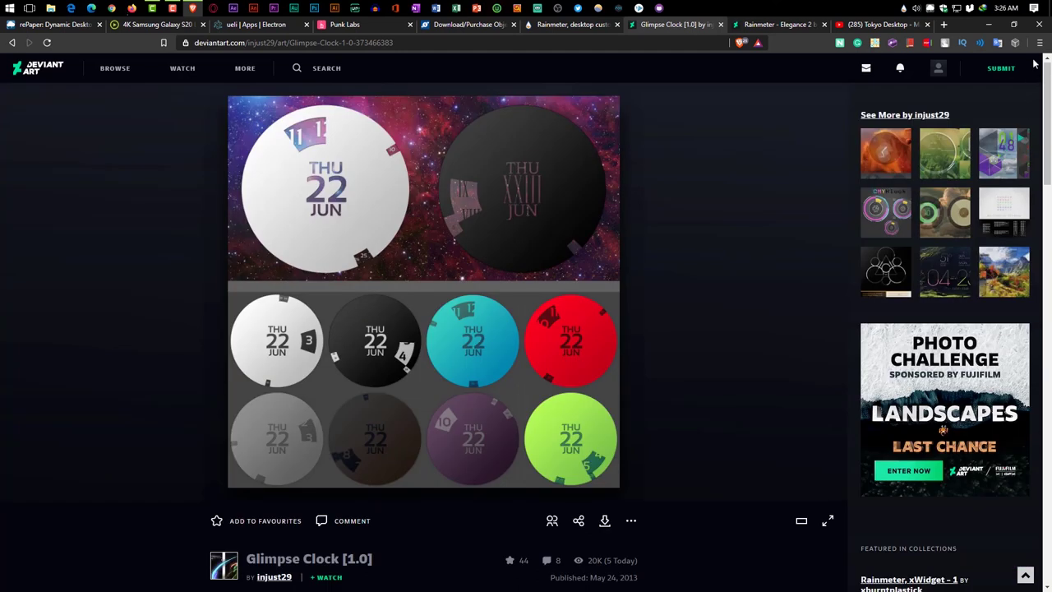
left_click(990, 25)
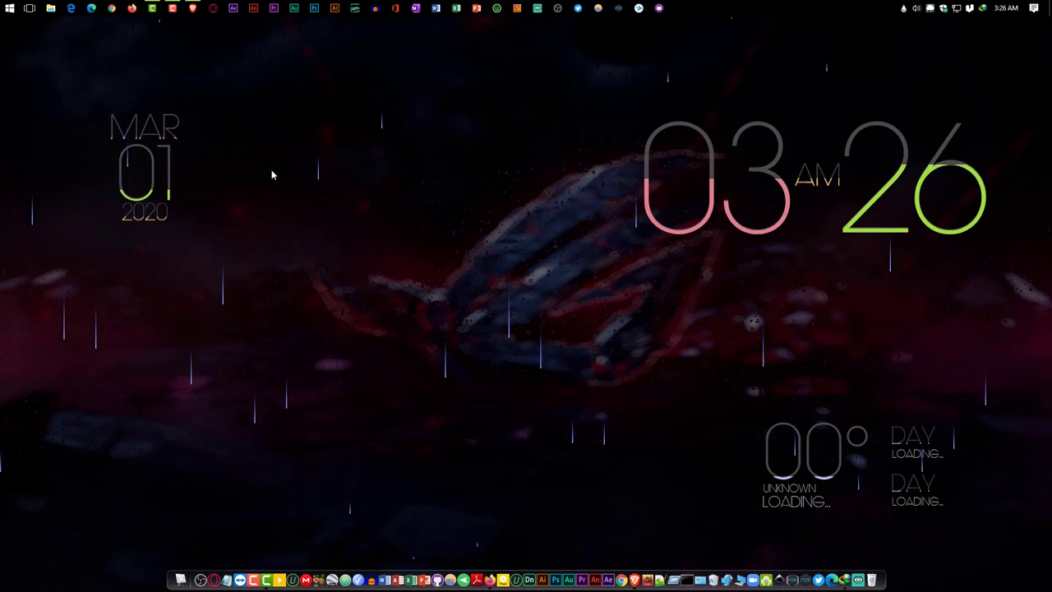
Unload the Rainy Days.ini skin in Manage Rainmeter and collapse its folder
double_click(903, 9)
left_click(335, 236)
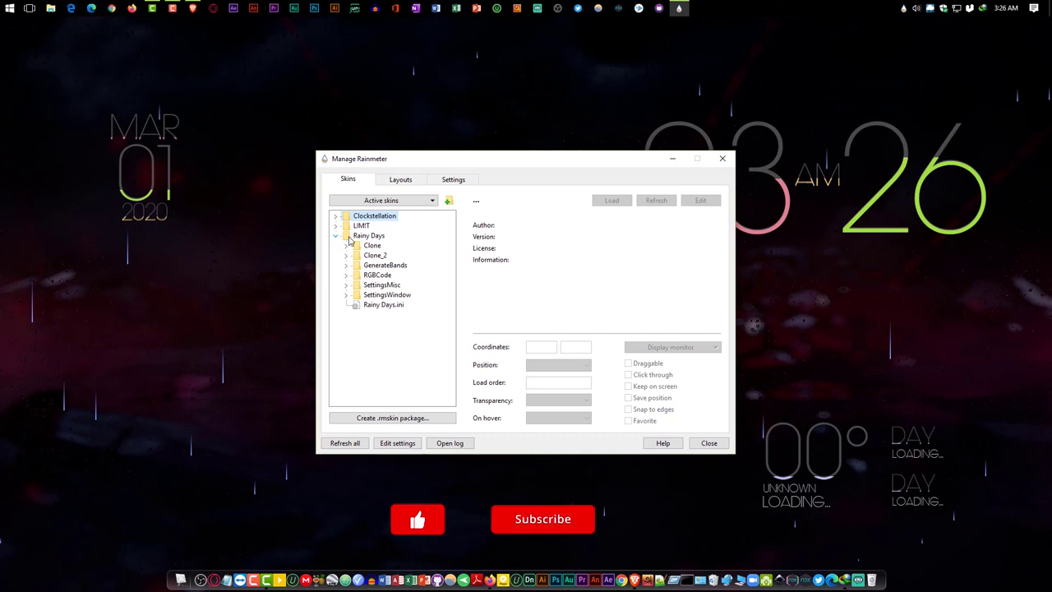
double_click(396, 305)
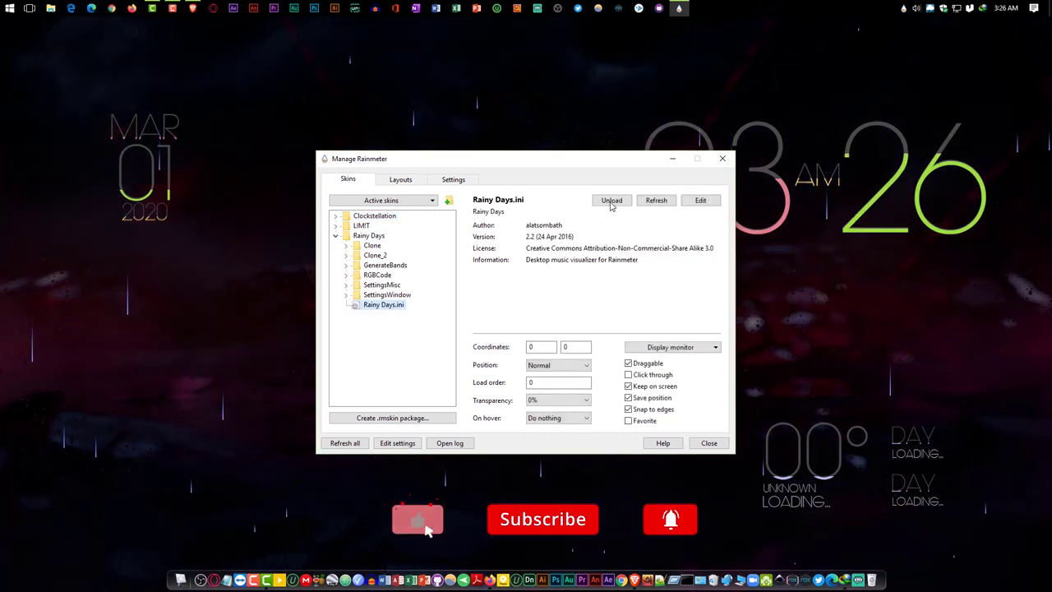
left_click(346, 294)
left_click(335, 236)
Load the Clockstellation.ini skin and place its widget on the desktop between the large clock and the weather widget
left_click(334, 215)
double_click(386, 226)
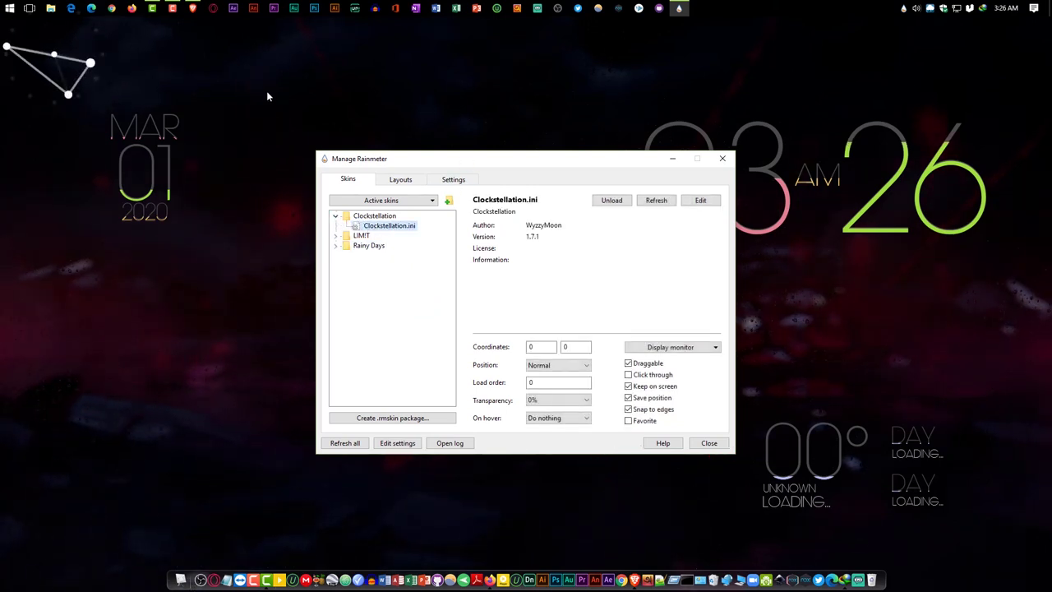
left_click(723, 158)
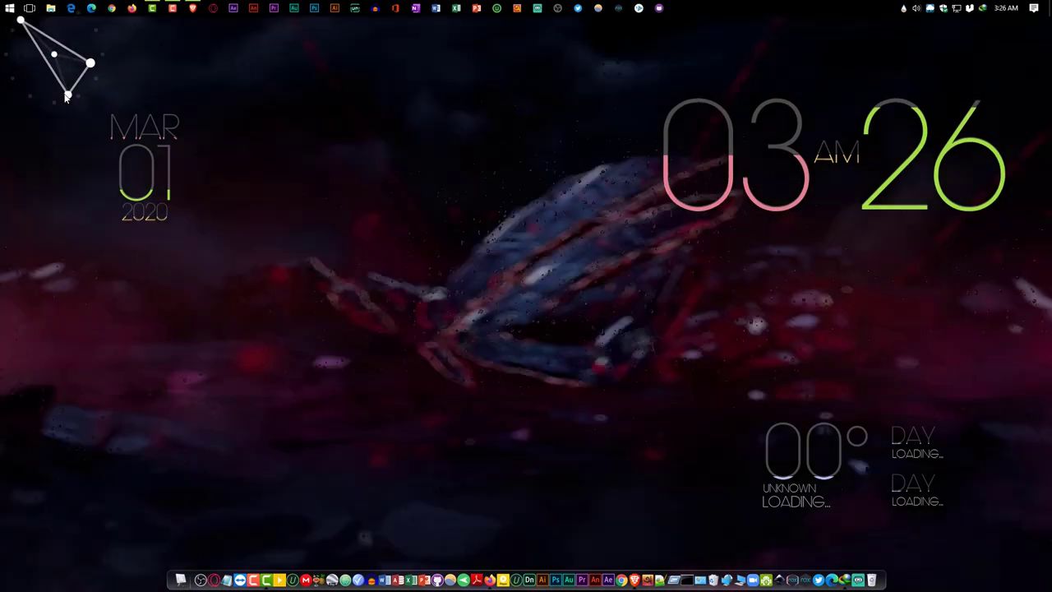
left_click_drag(68, 95, 856, 355)
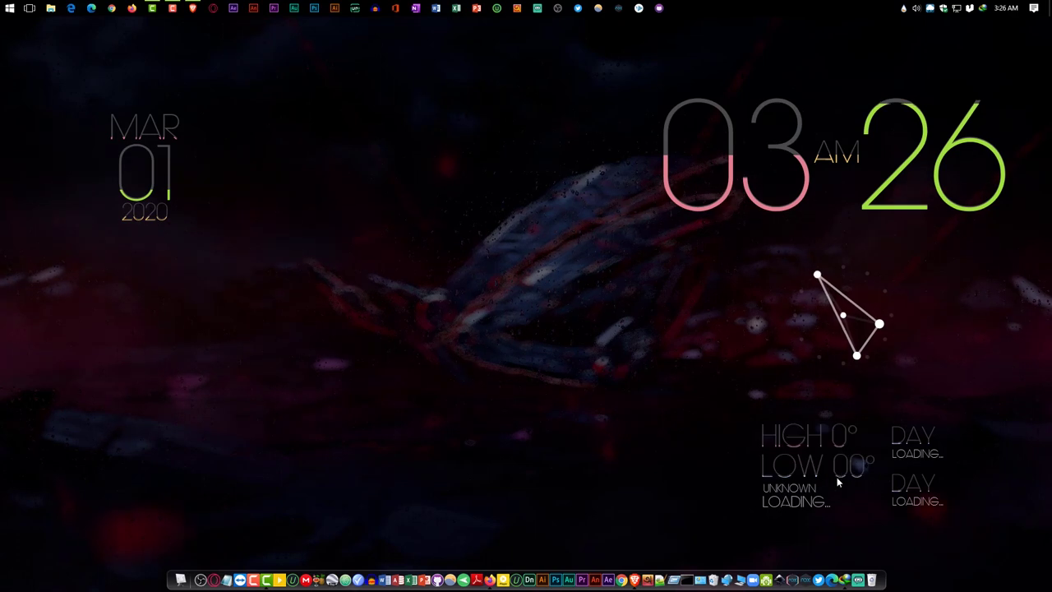
left_click_drag(857, 355, 851, 376)
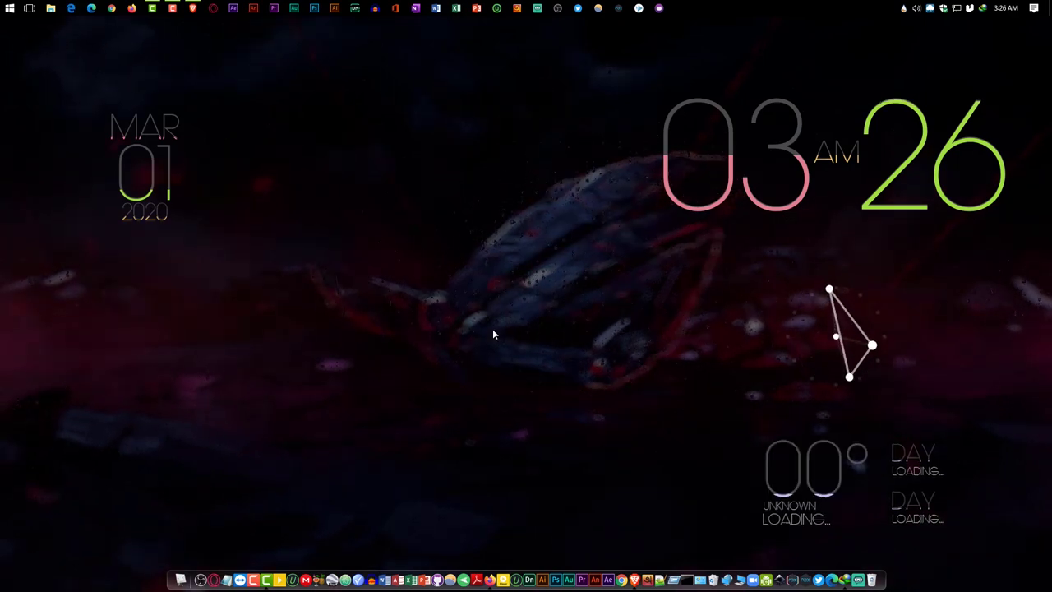